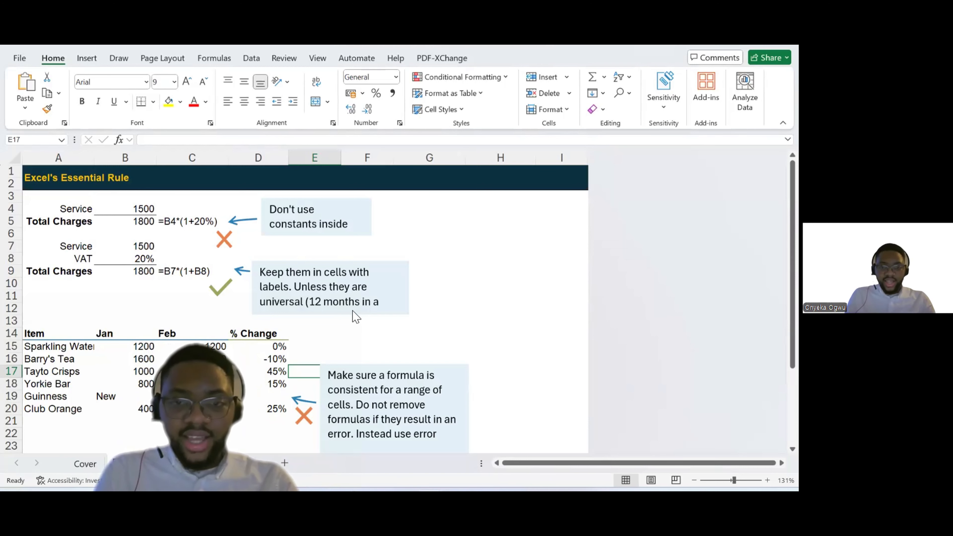
key("alt+Tab")
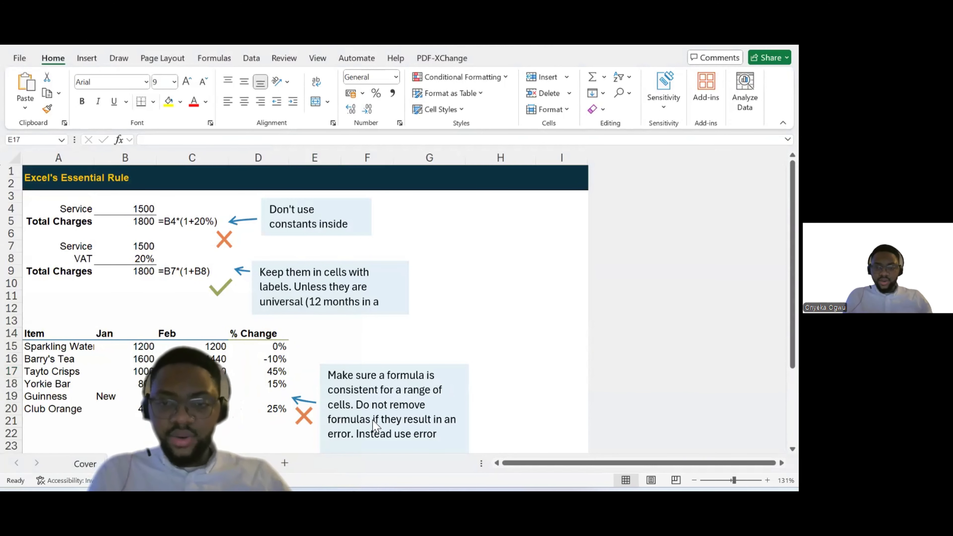
left_click(141, 321)
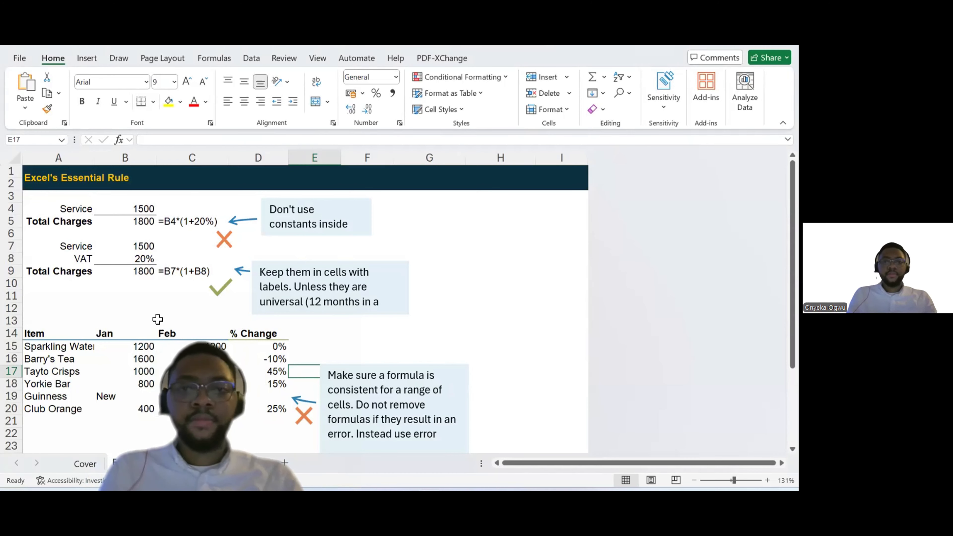
left_click(447, 151)
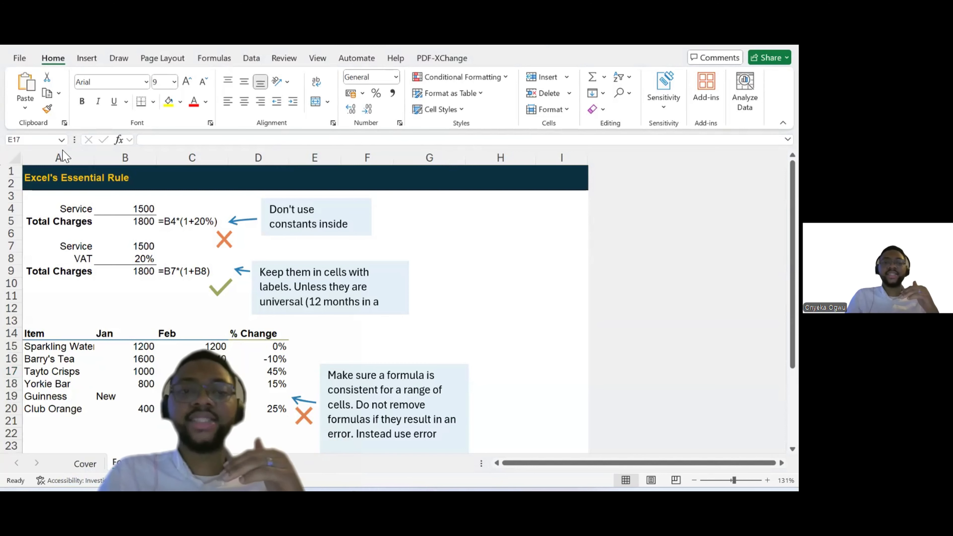
scroll(240, 330, "down", 4)
scroll(242, 332, "up", 2)
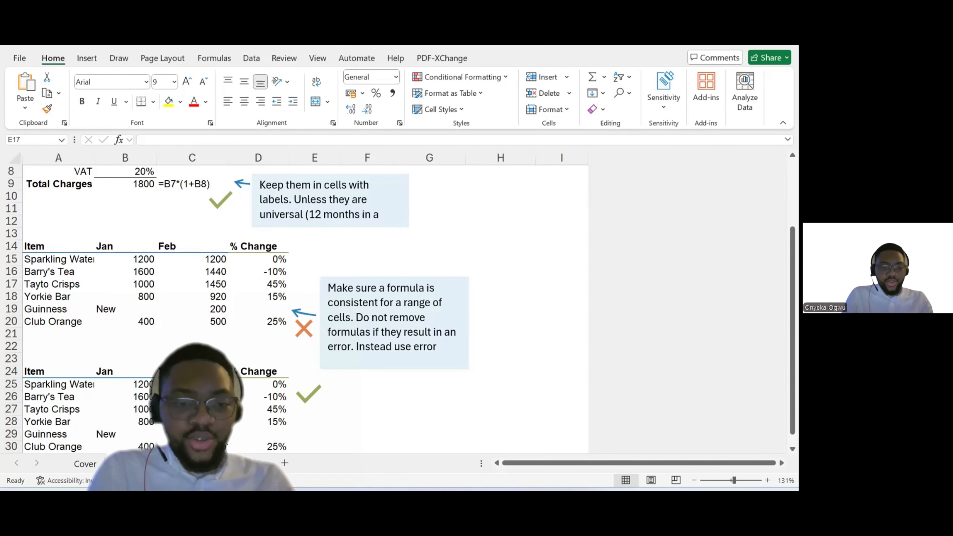
key("alt+Tab")
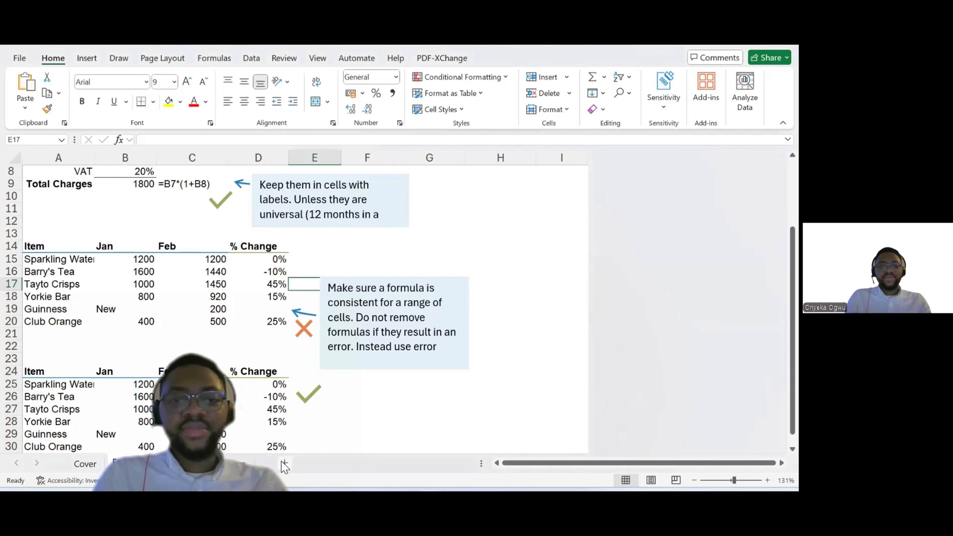
- Add a blank worksheet to the workbook
left_click(284, 464)
left_click(218, 244)
left_click(216, 243)
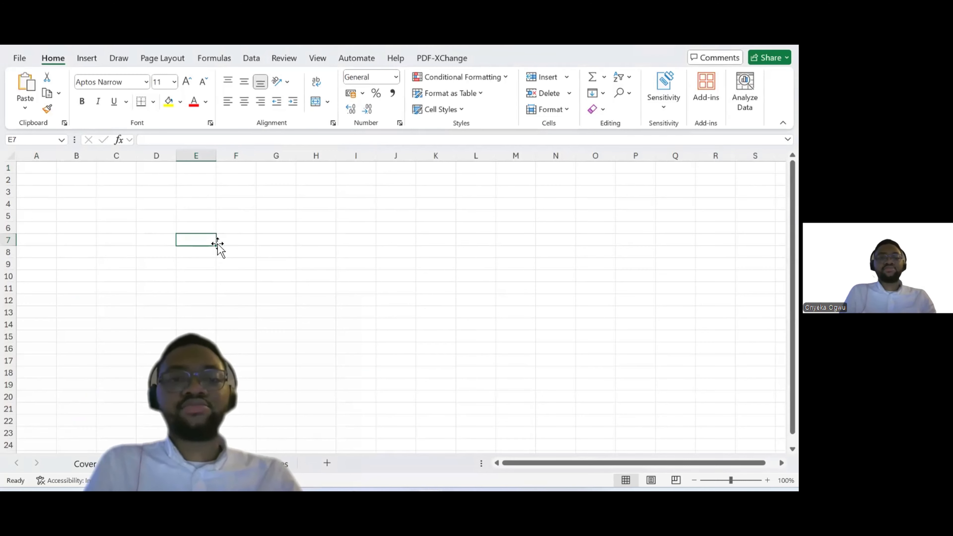
- Return to the Excel's Essential Rule sheet and examine the % Change formulas for Sparkling Water and Barry's Tea in the first item table
left_click(150, 465)
scroll(167, 333, "down", 2)
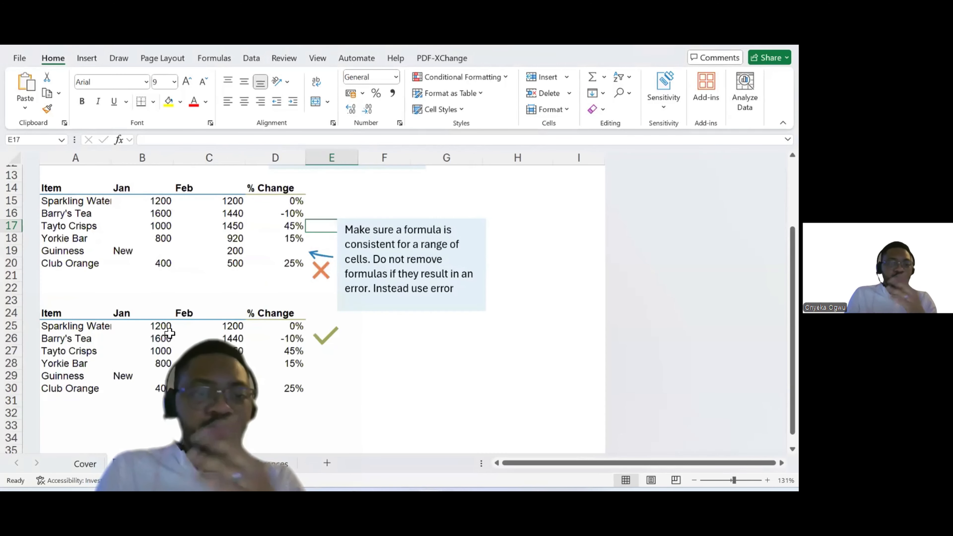
scroll(170, 334, "up", 1)
left_click(106, 255)
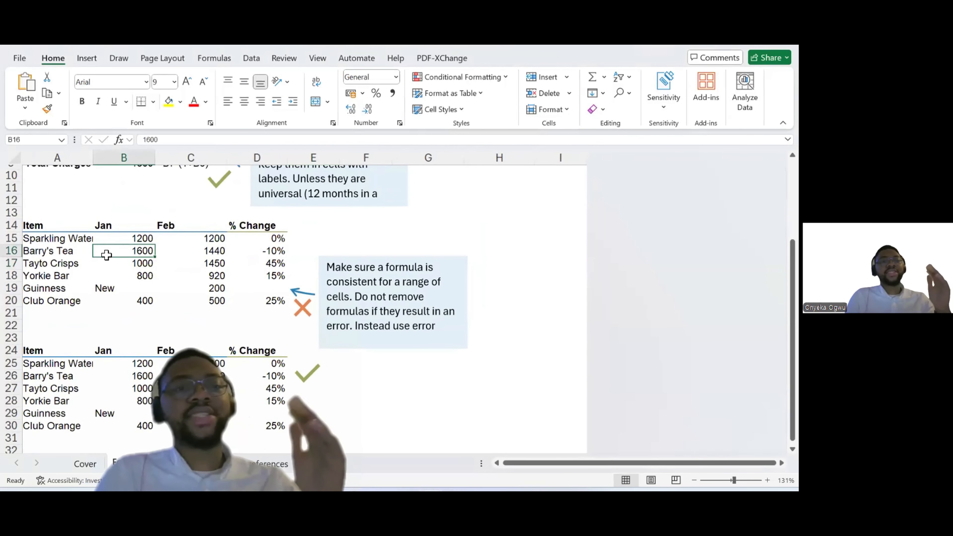
key("Left")
key("Up")
key("Right")
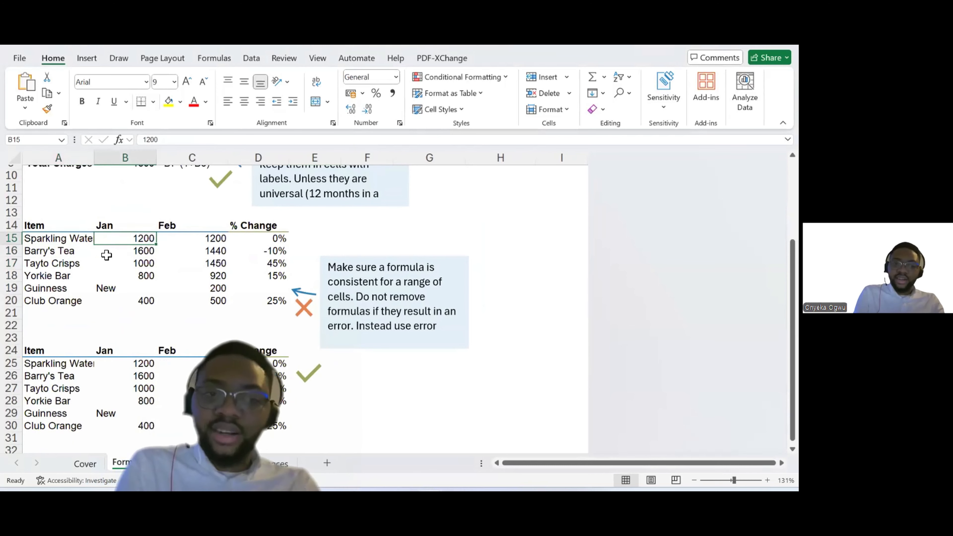
key("Right")
key("Right")
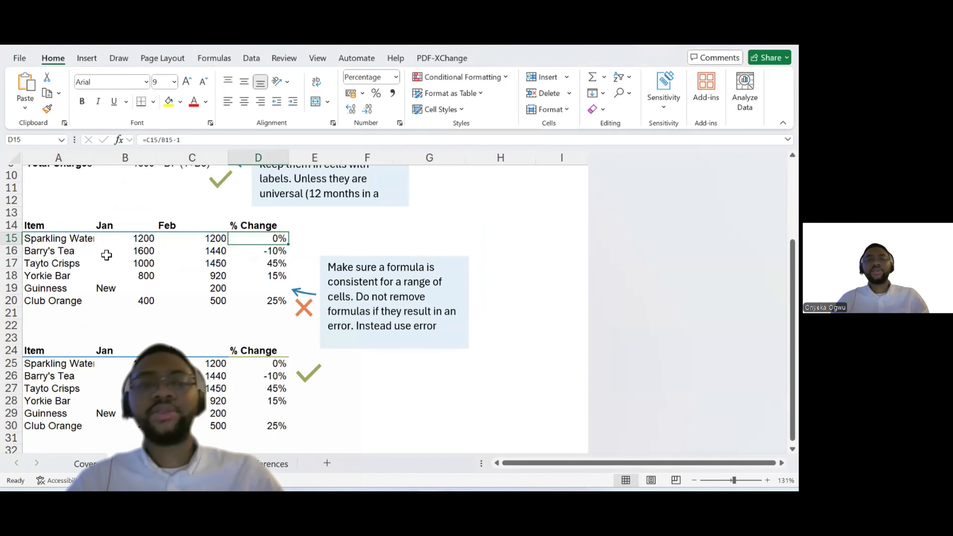
key("Down")
key("Down")
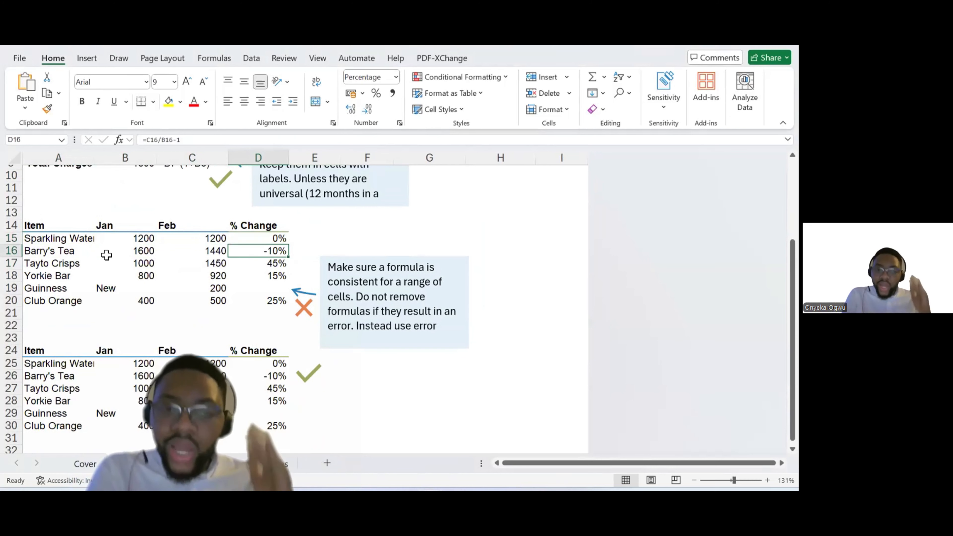
- Examine the January entries down to the Guinness row in the first item table
key("Left")
key("Left")
key("Left")
key("Right")
key("Down")
key("Down")
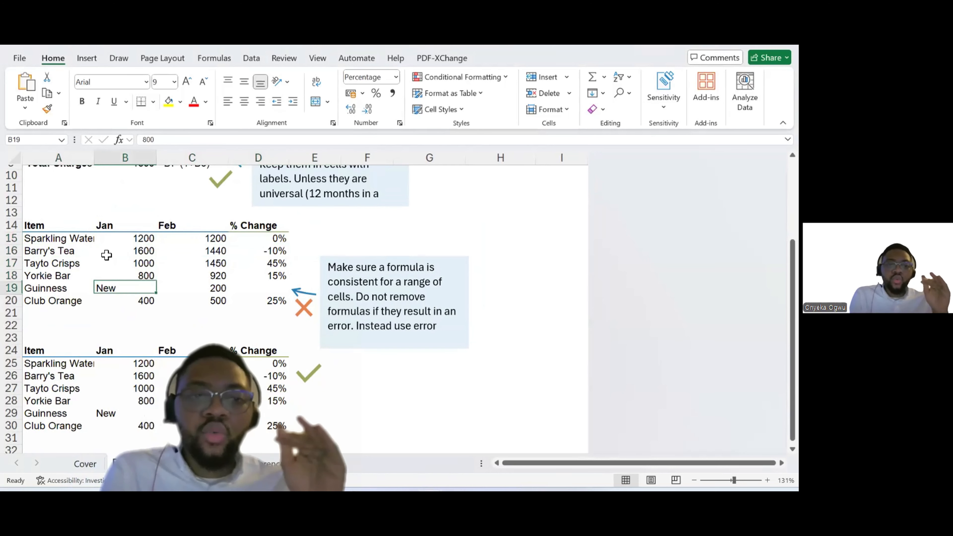
key("Left")
key("Right")
key("Left")
key("Right")
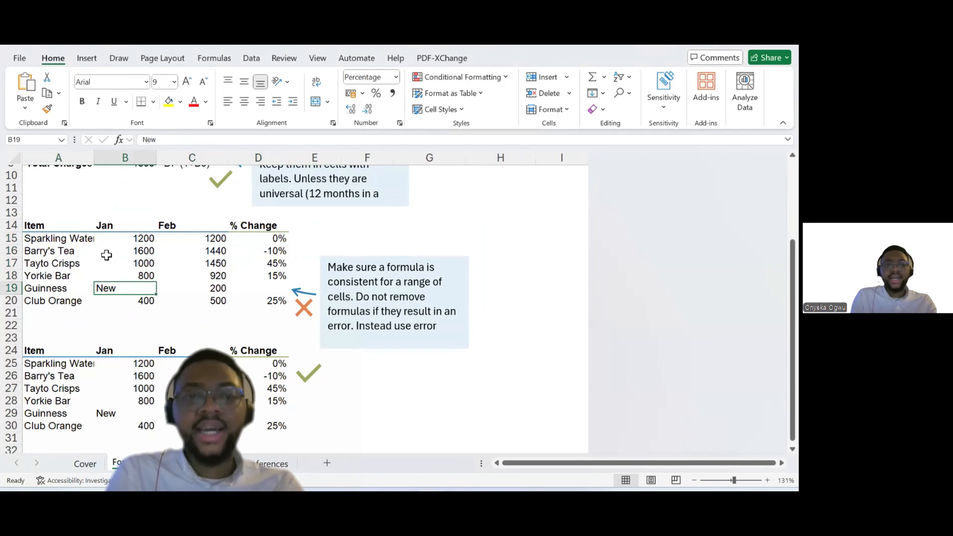
- Enter the formula =C19/B19-1 in the Guinness % Change cell D19
key("Right")
key("Right")
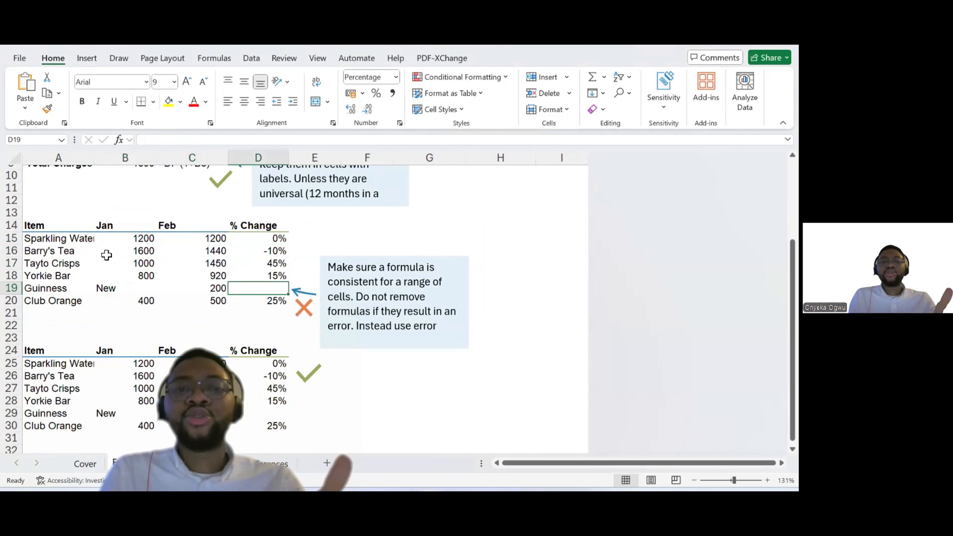
type("=")
key("Left")
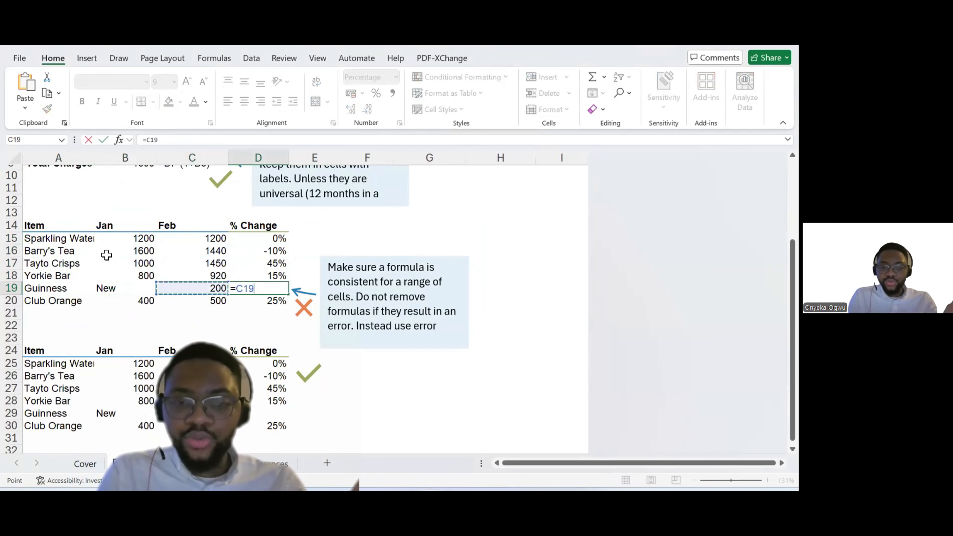
type("/")
key("Left")
key("Left")
type("-1")
key("Return")
key("Up")
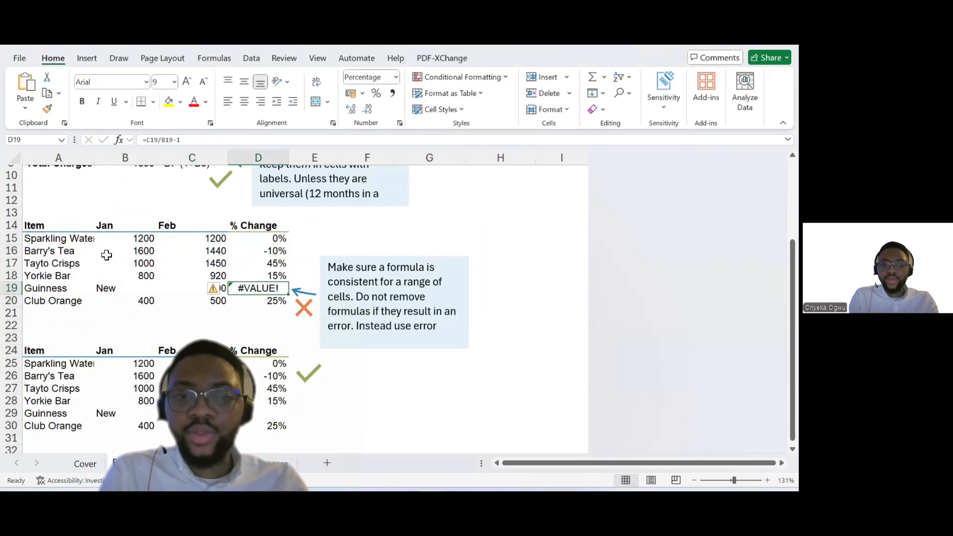
- Clear the percentage change formula from cell D19 in the Guinness row
key("Delete")
key("Left")
key("Left")
scroll(107, 255, "up", 3)
key("Down")
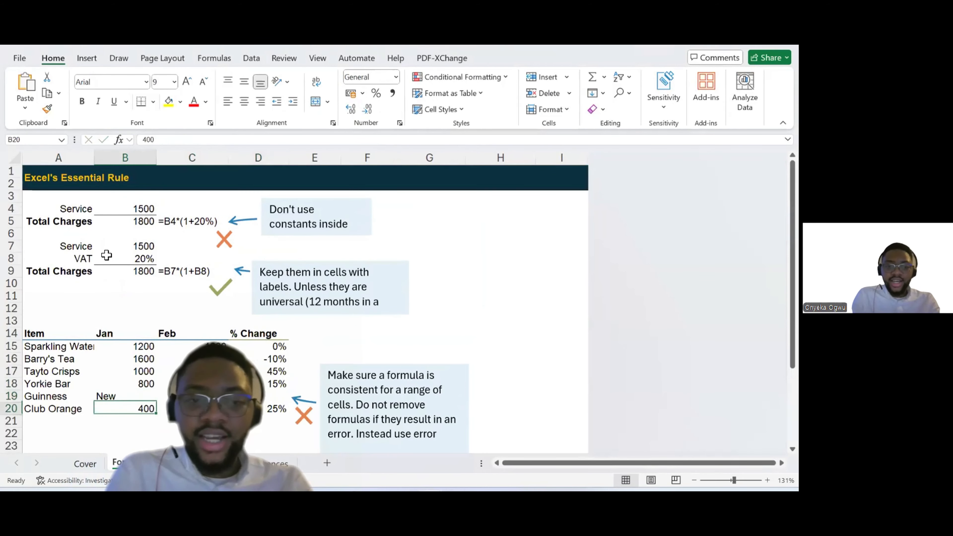
scroll(137, 387, "down", 3)
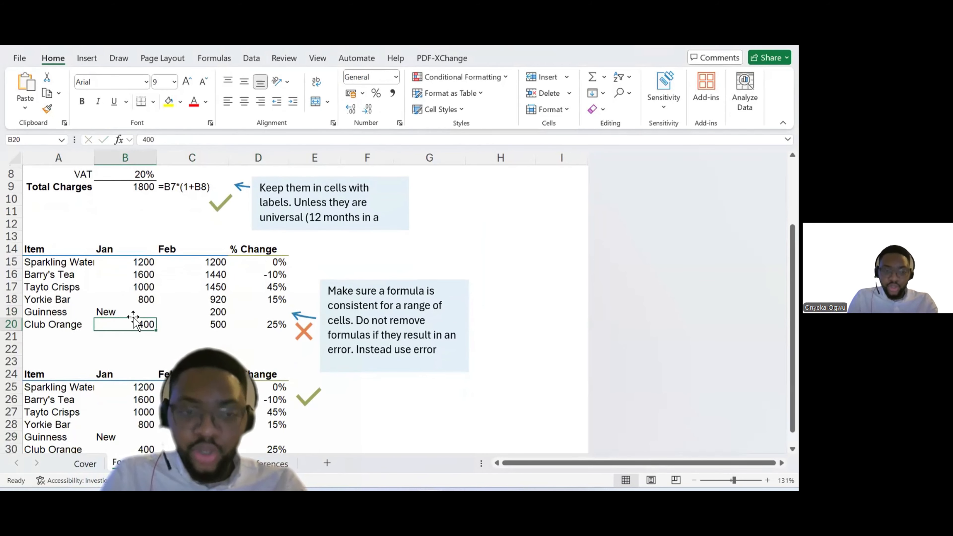
- Enter NA in the Guinness % Change cell D19 and replace it with 0%
left_click(125, 312)
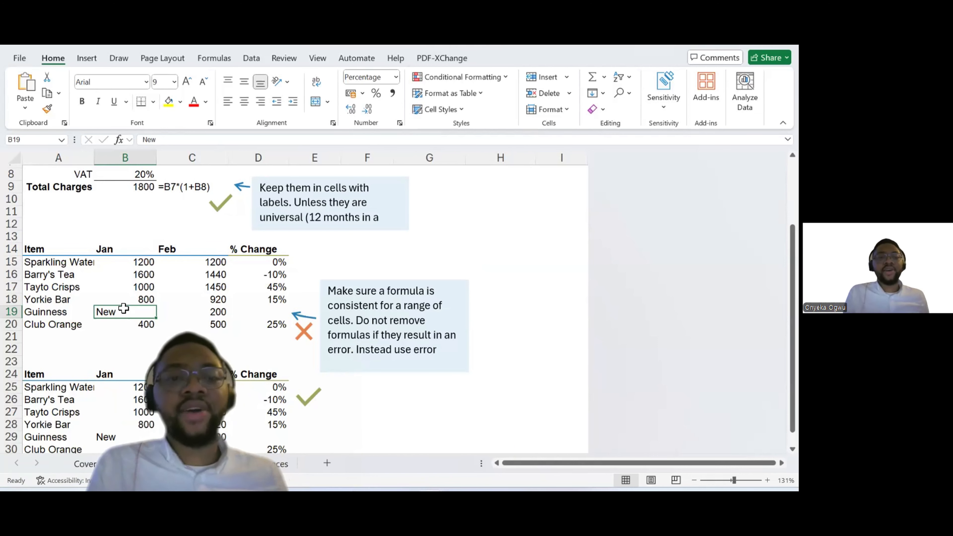
key("Right")
key("Right")
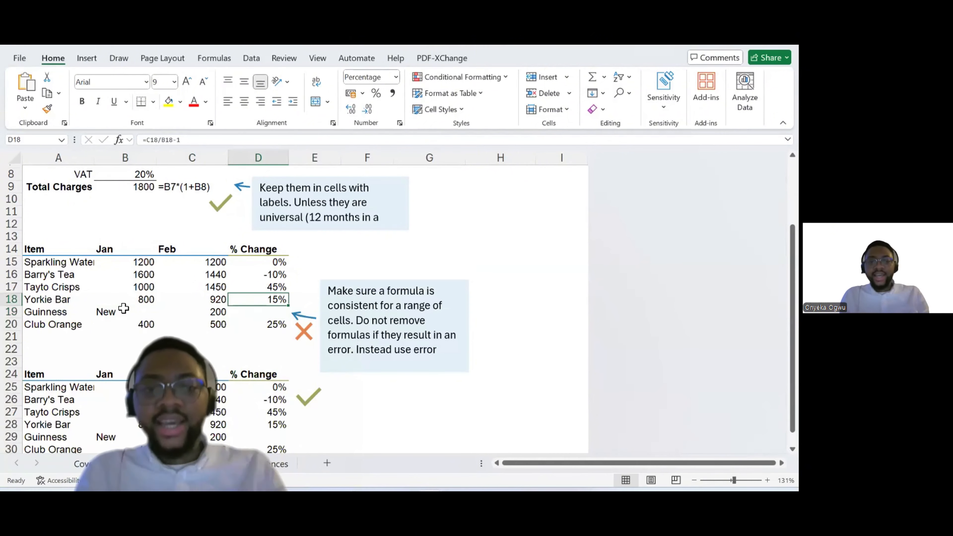
type("NA")
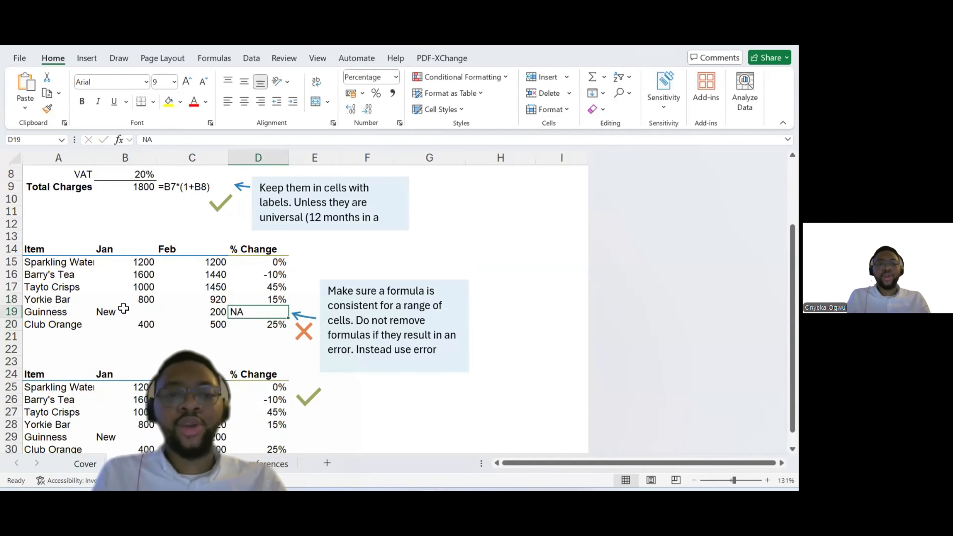
key("Return")
key("ctrl+z")
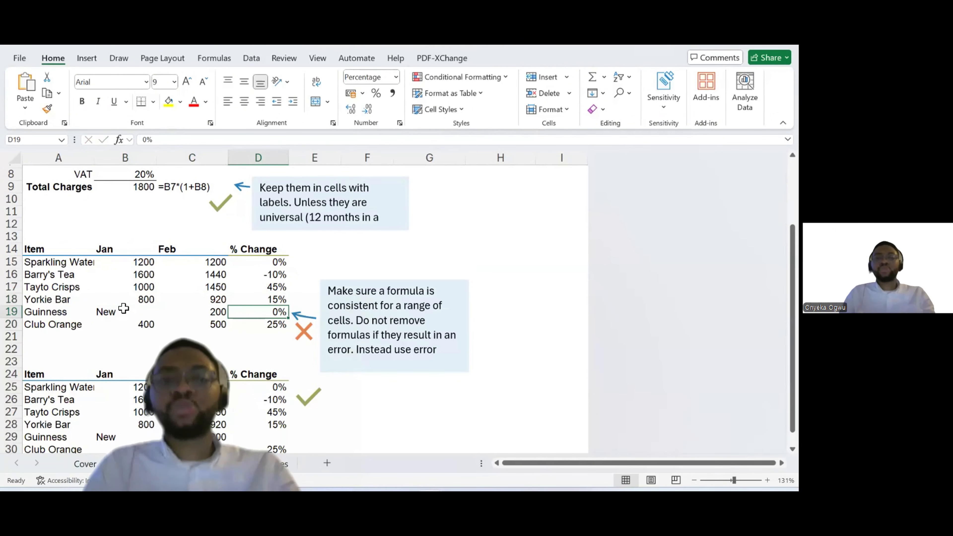
- Copy the Sparkling Water % Change formula from D15 and paste only formulas over D15:D20
key("Up")
key("Down")
key("Up")
key("Up")
key("Up")
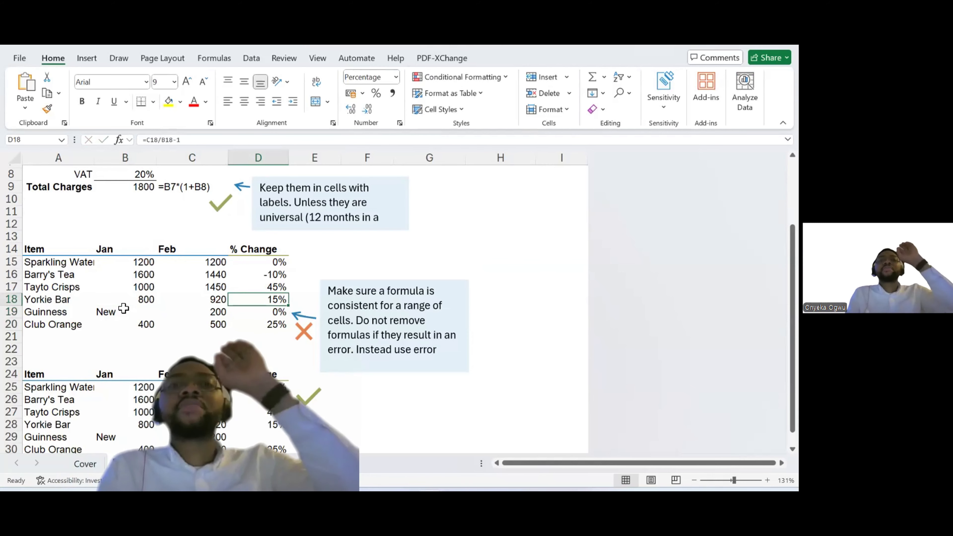
key("Up")
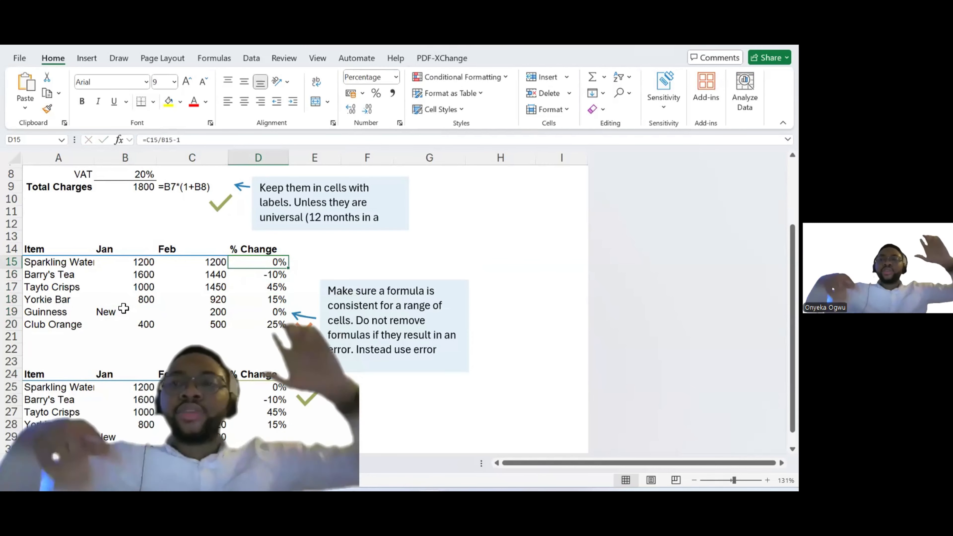
key("ctrl+c")
key("shift+Down")
key("shift+Down")
key("shift+Down")
key("shift+Down")
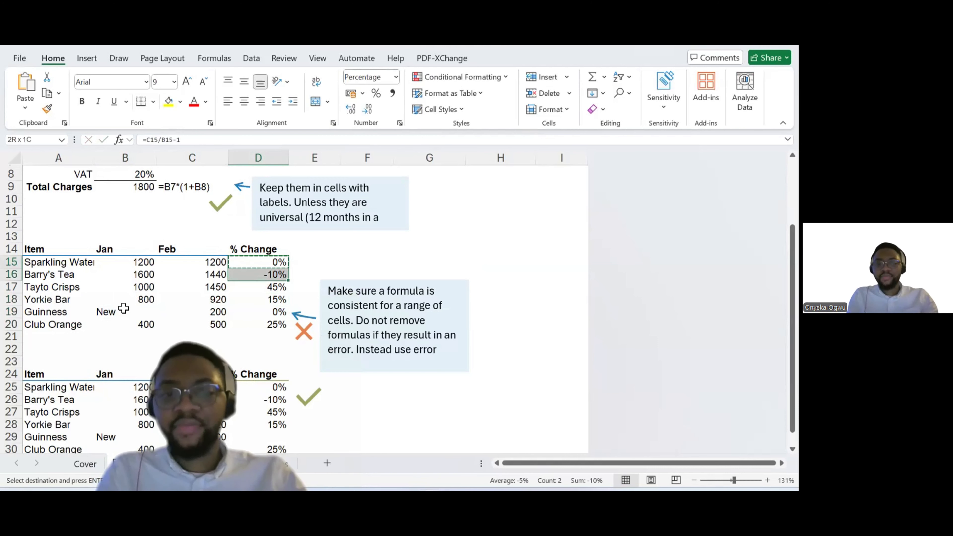
key("shift+Down")
key("ctrl+alt+v")
key("f")
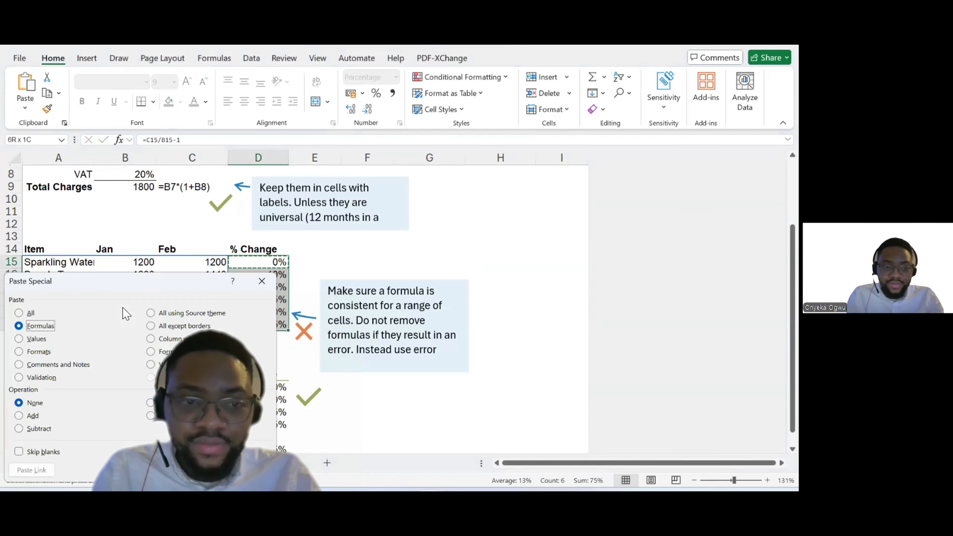
key("Return")
- Check the % Change formulas in D15:D20 for consistency, including the Guinness row
key("Down")
key("Down")
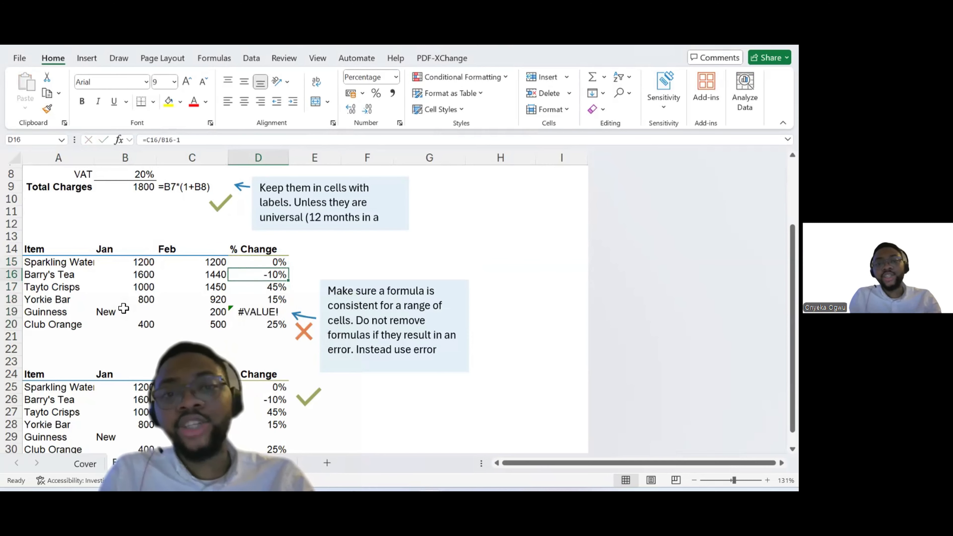
key("Down")
key("Down")
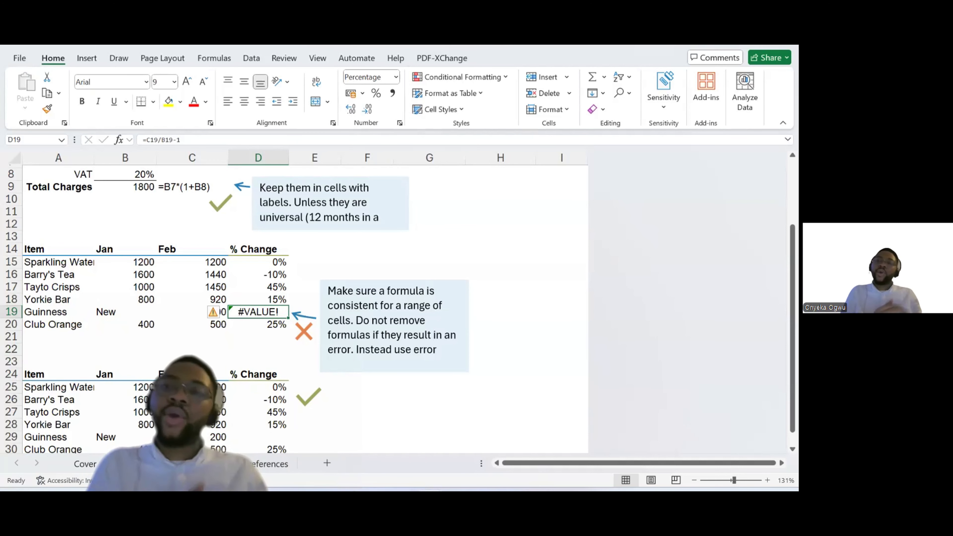
left_click(257, 271)
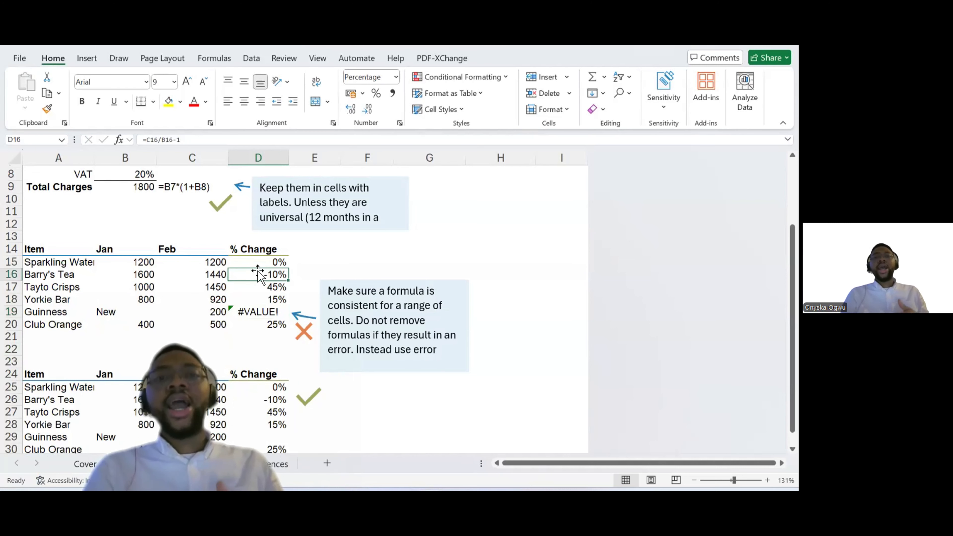
key("Up")
key("Down")
key("Down")
key("Down")
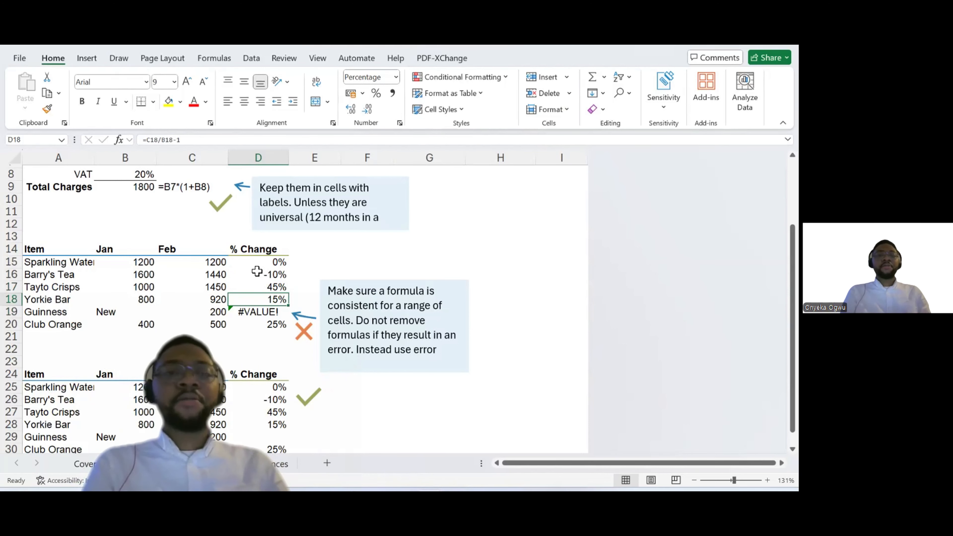
key("Down")
key("Down")
key("Up")
key("Up")
key("Down")
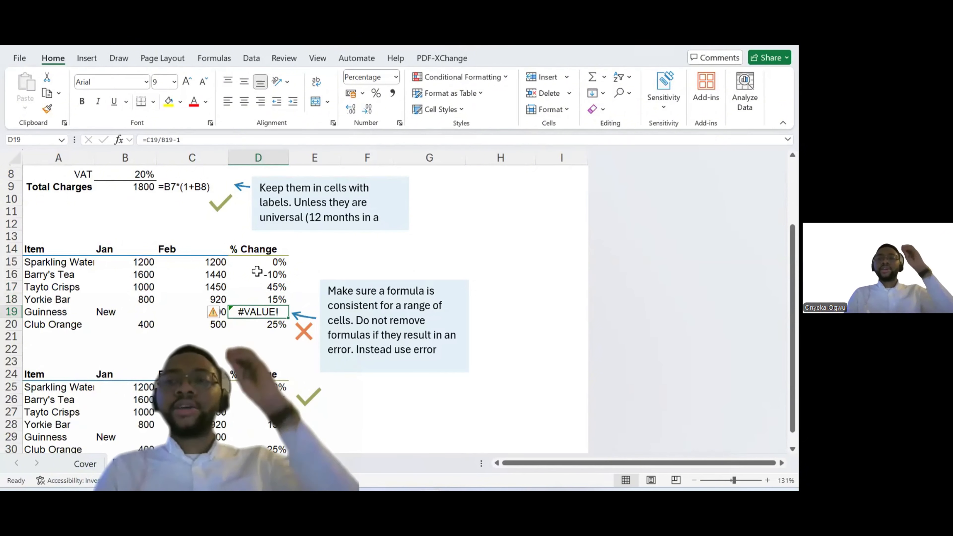
- Delete the pasted formula from the Guinness % Change cell D19
scroll(256, 271, "down", 2)
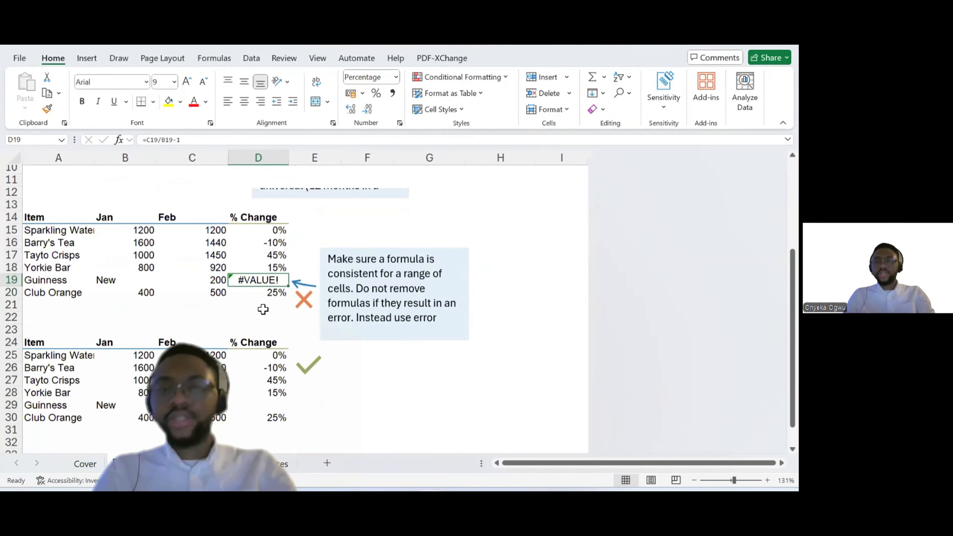
scroll(261, 309, "up", 2)
key("Delete")
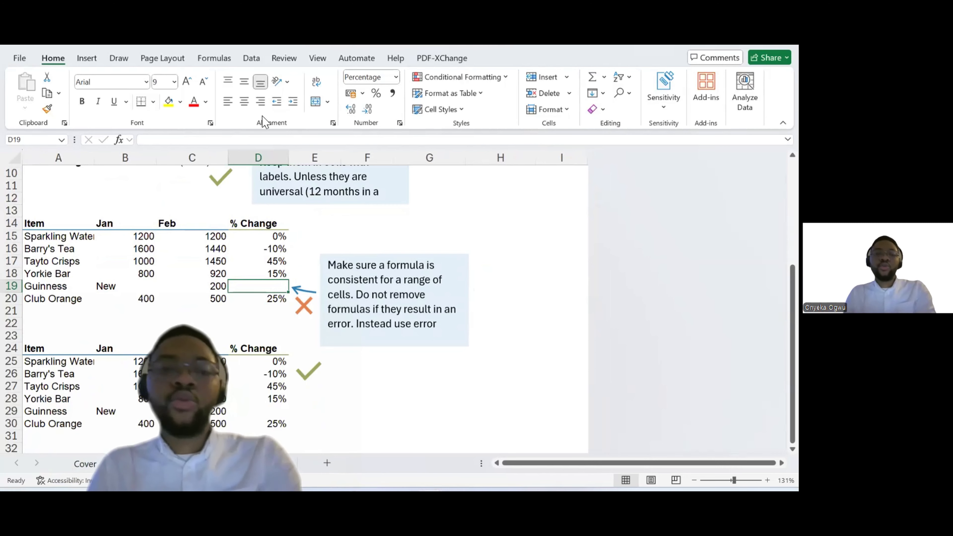
- Open the worksheet with the total yearly profit allocation table by product and month
left_click(276, 464)
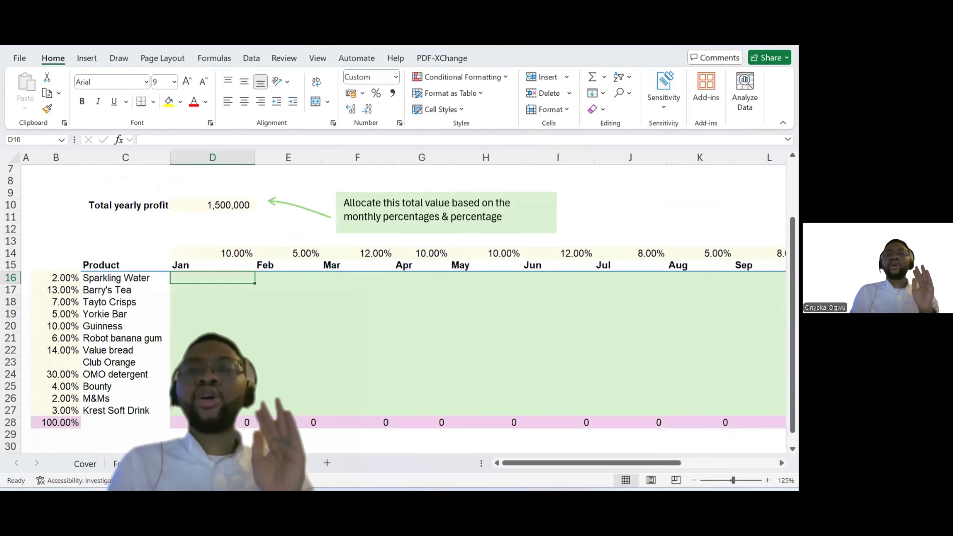
scroll(299, 310, "up", 1)
scroll(299, 310, "down", 1)
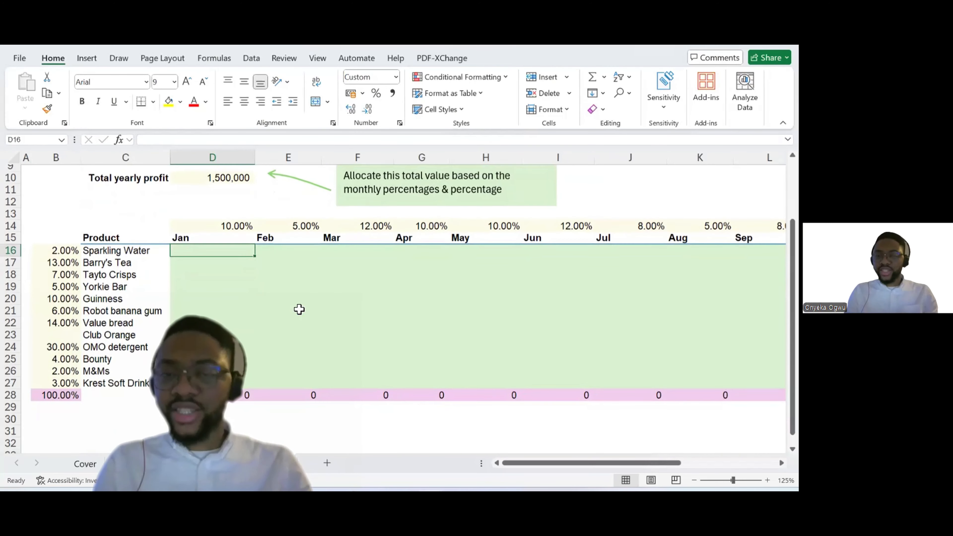
- Examine the yearly profit challenge instructions and the allocation table by product and month
scroll(299, 309, "up", 3)
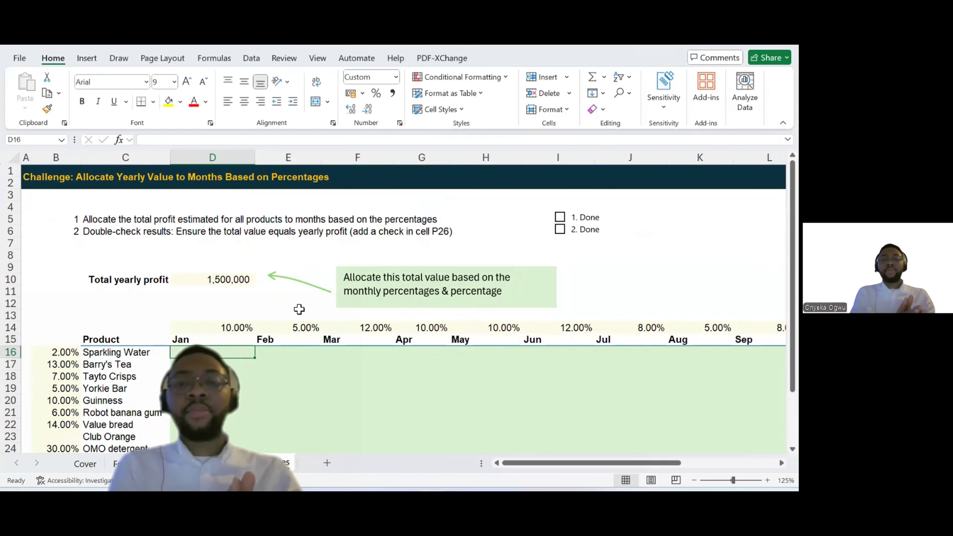
scroll(299, 309, "down", 1)
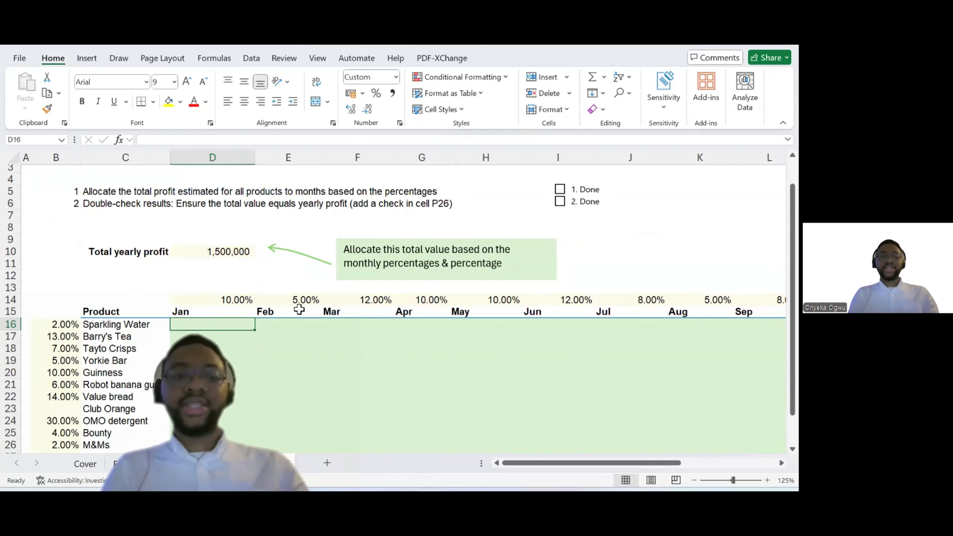
scroll(299, 309, "down", 1)
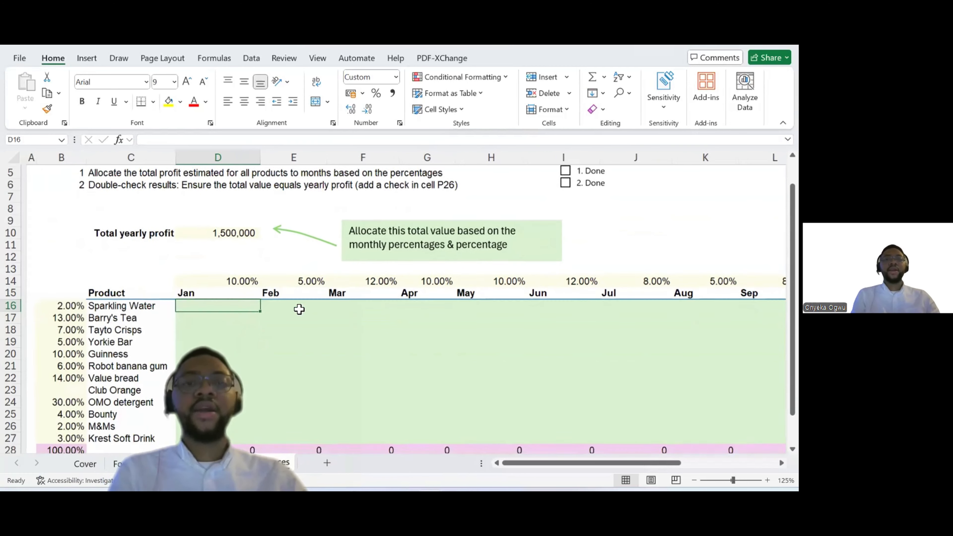
- Open the blank worksheet and enter the heading "Styles" in F6
left_click(212, 464)
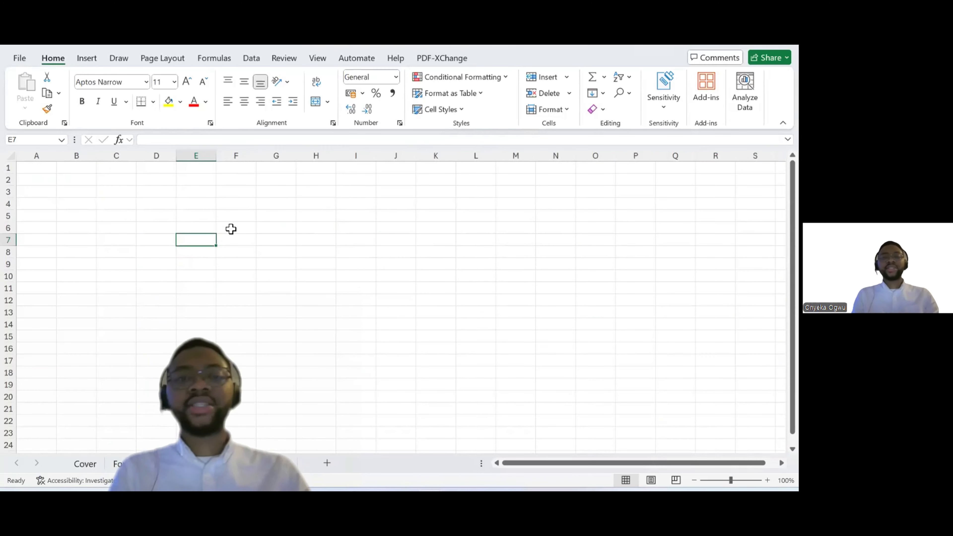
left_click(238, 225)
type("St")
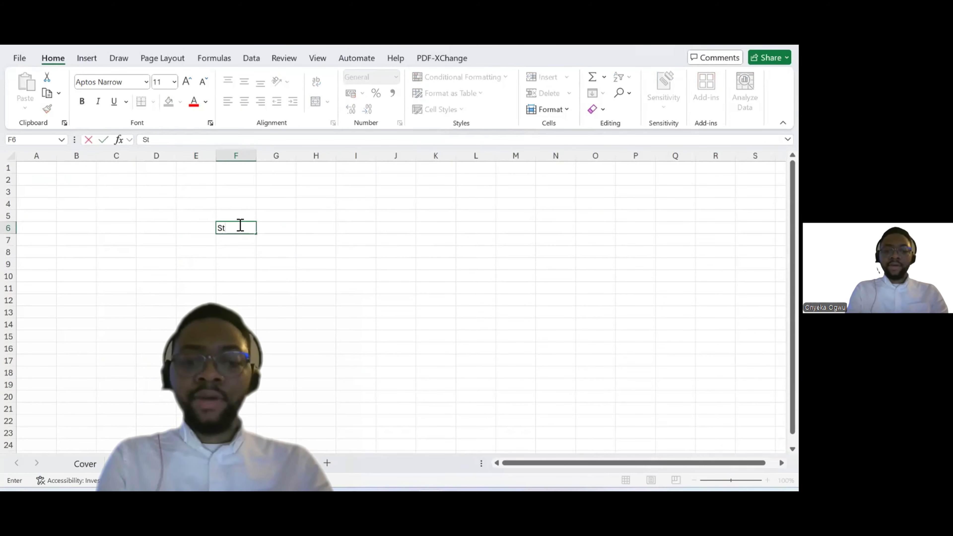
type("yle")
key("Return")
left_click(236, 225)
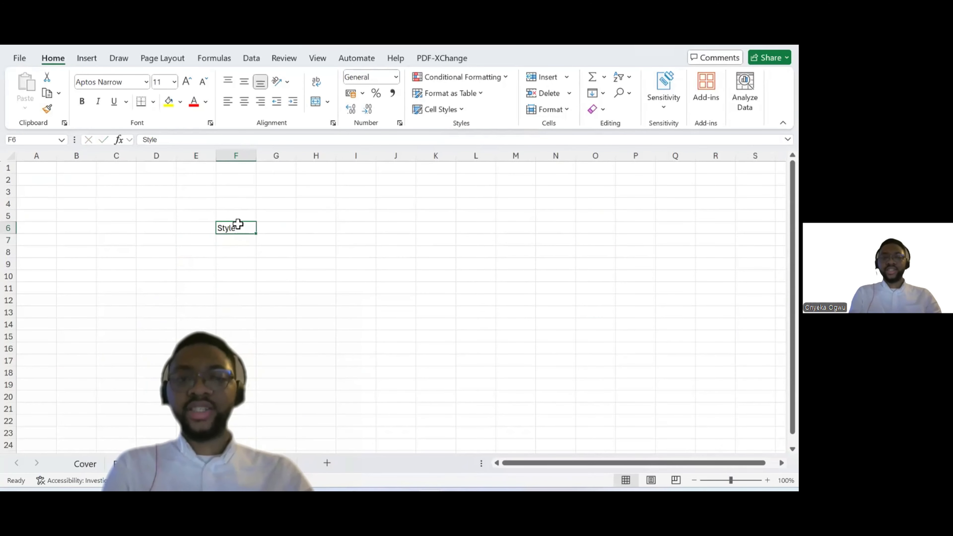
left_click(175, 139)
type("s")
key("Return")
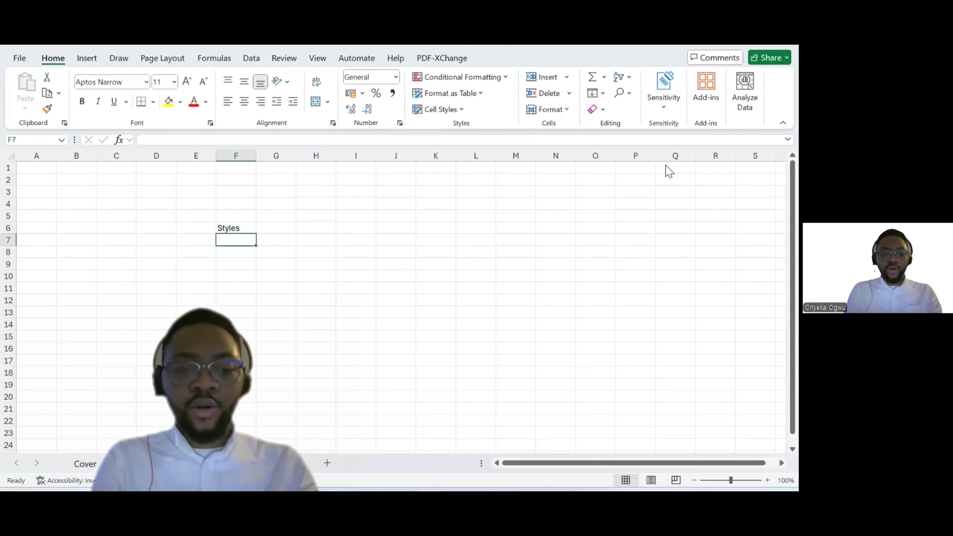
- List the reference styles A1 in F7 and R1C1 in F8 under the Styles heading
type("A1")
key("Return")
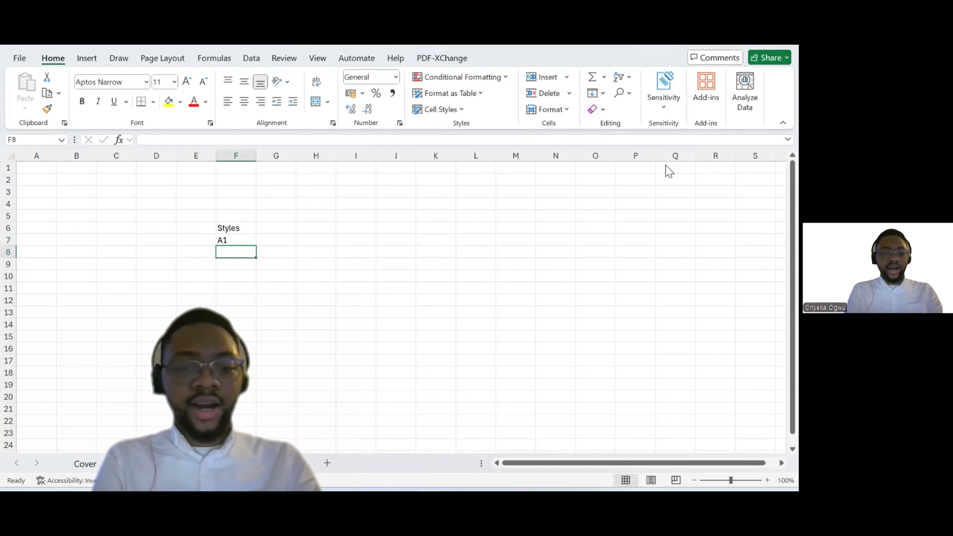
type("R1C1")
key("BackSpace")
key("BackSpace")
key("BackSpace")
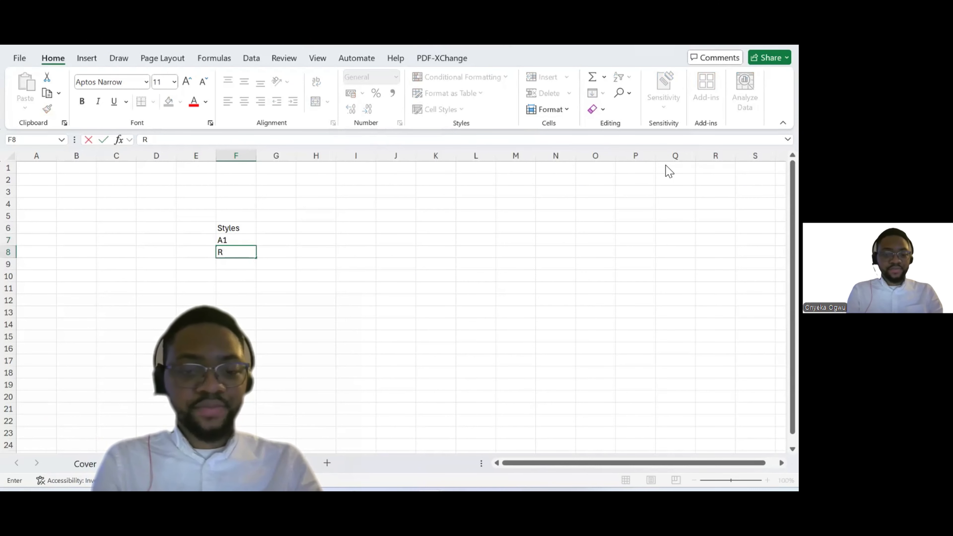
type("1C1")
key("Return")
key("Up")
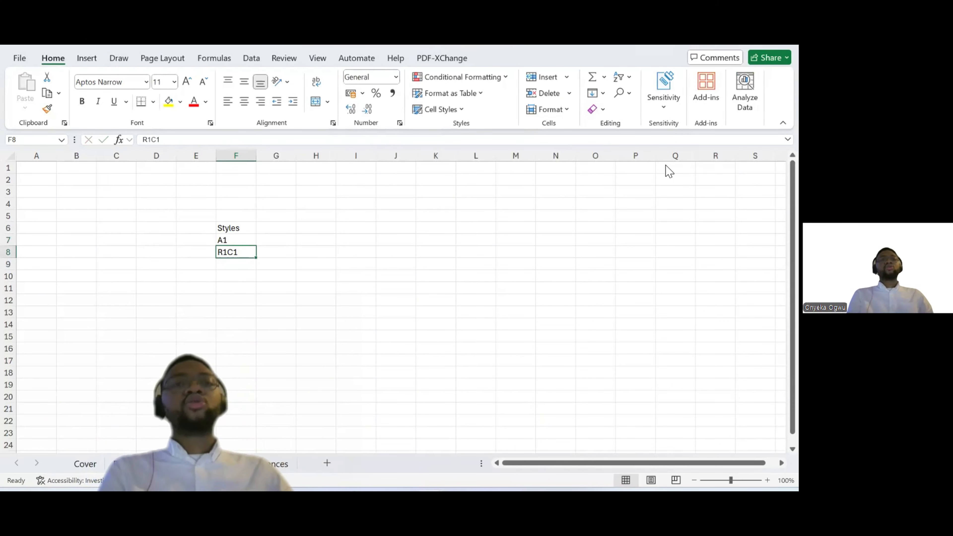
- Make the A1 style entry in F7 bold
key("Up")
key("Up")
key("Down")
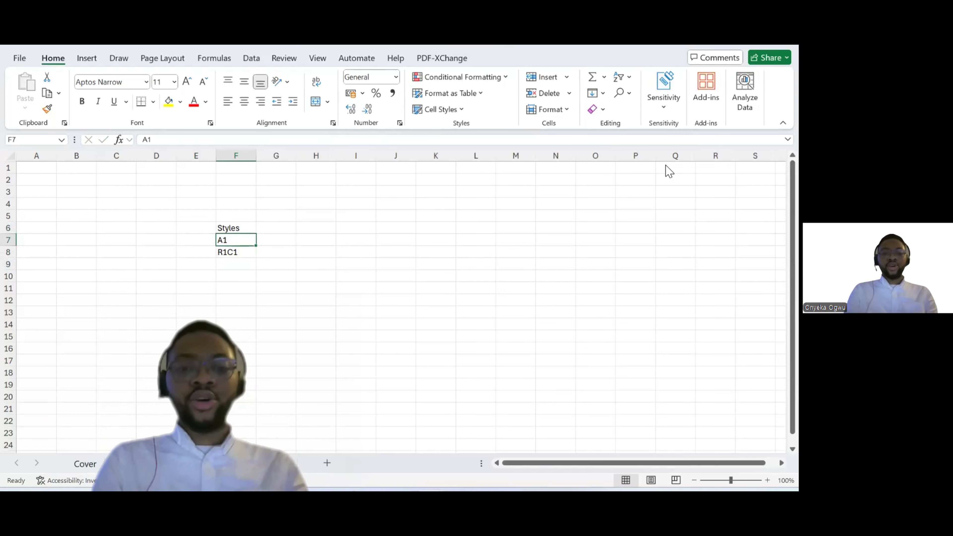
key("ctrl+b")
key("Right")
key("Right")
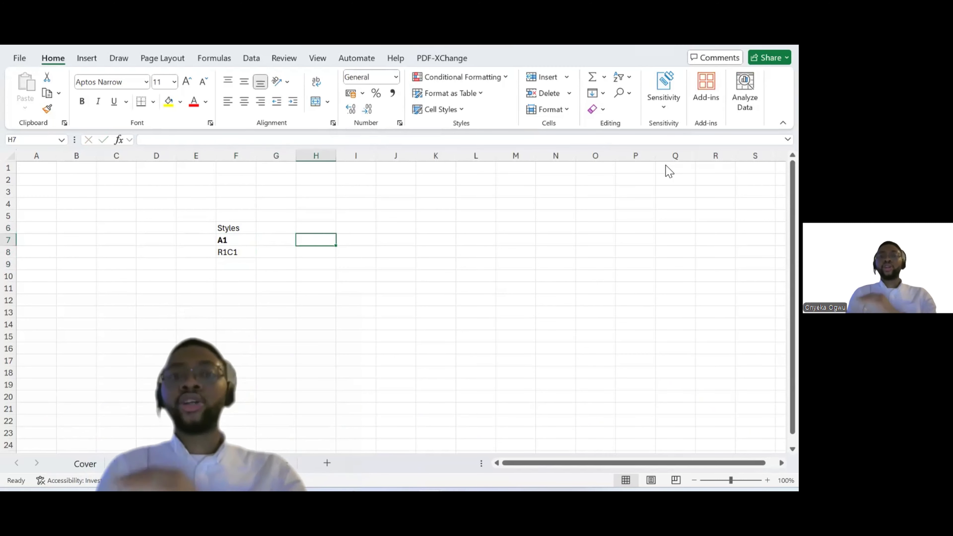
key("Down")
key("Left")
key("Left")
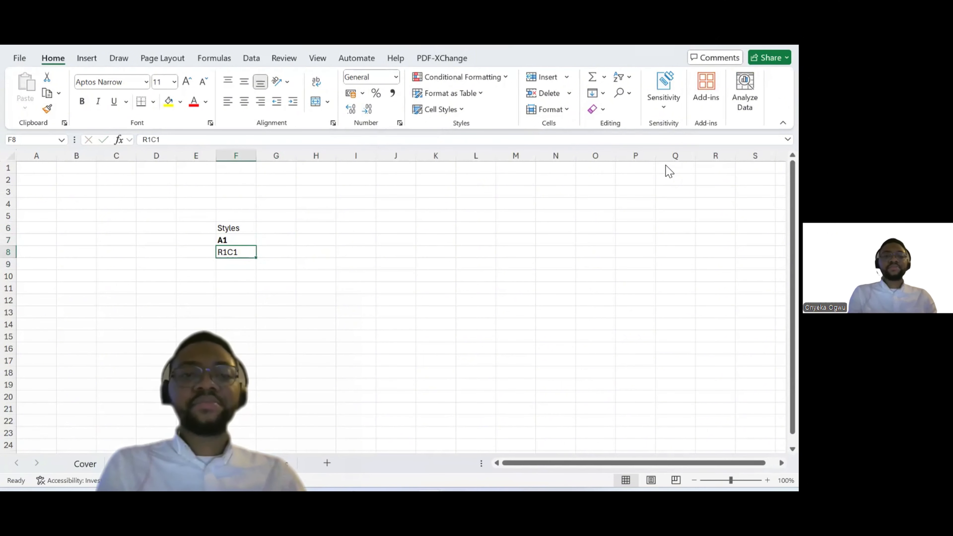
- Enter the heading "Type" in G6 beside Styles, with "Absolute" beneath it in G7
key("Up")
key("Up")
key("Right")
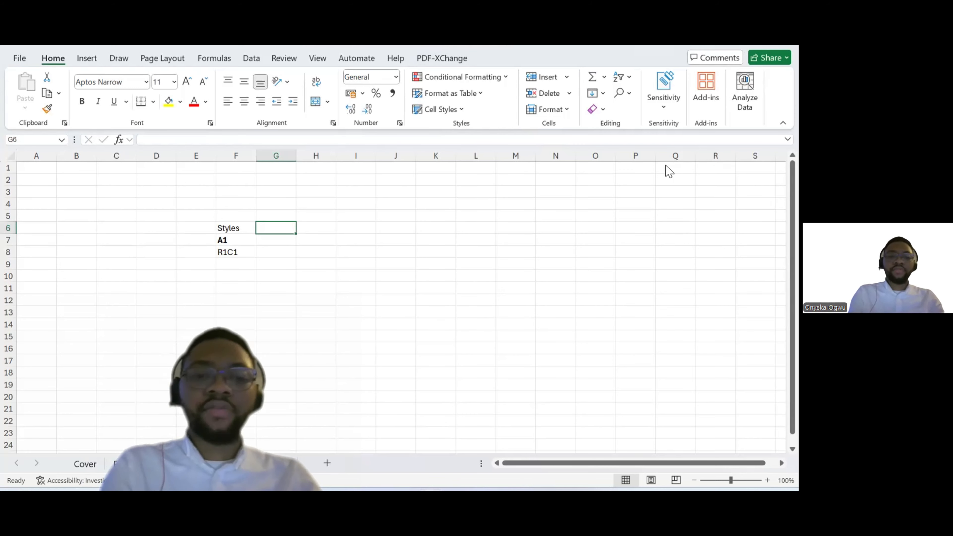
type("Type")
key("Return")
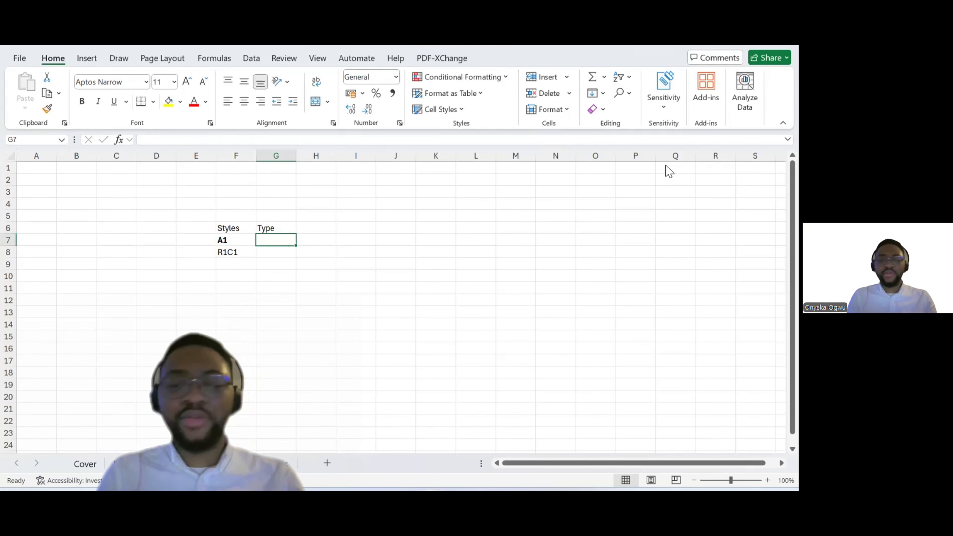
type("Ab")
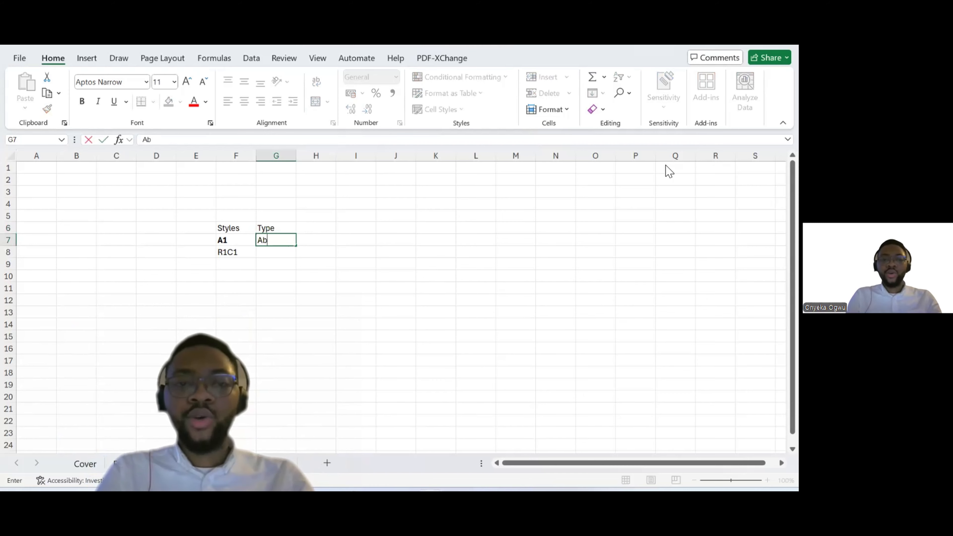
type("solute")
key("Return")
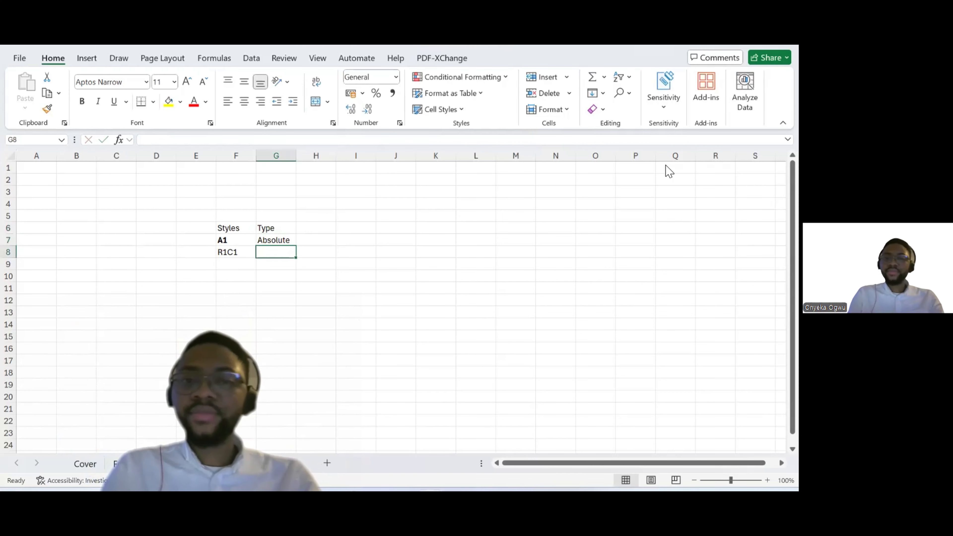
- Extend the Type list with "Relative" in G8 and "Circular" in G9
type("Rele")
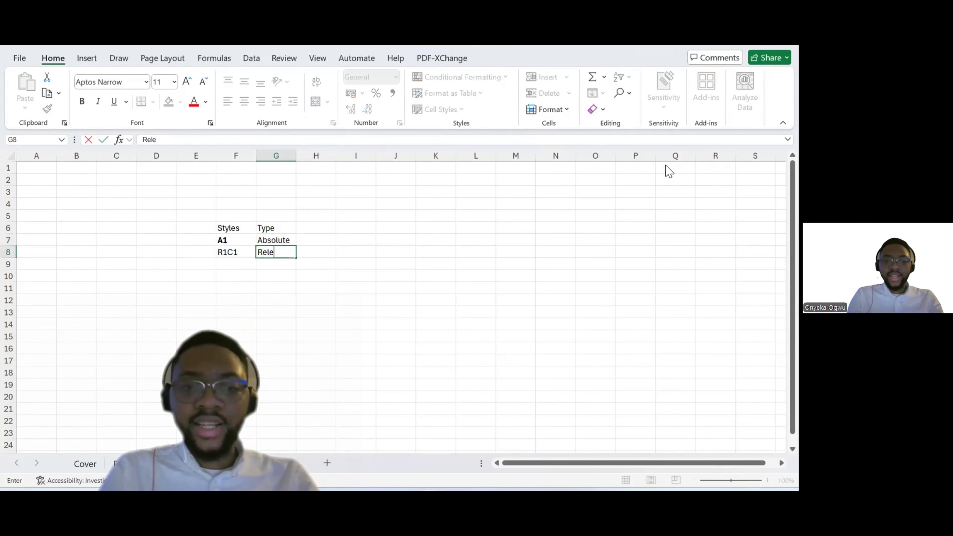
key("BackSpace")
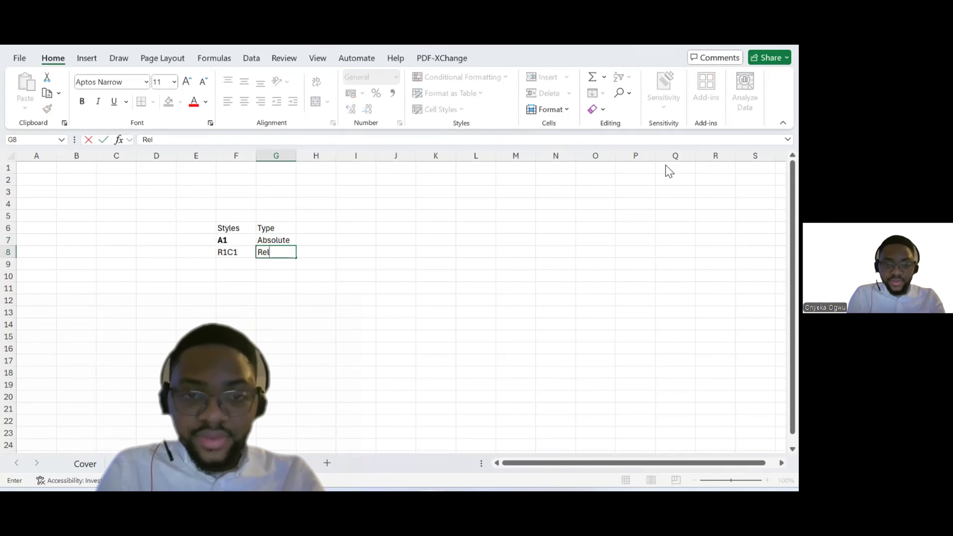
type("atie")
key("BackSpace")
key("BackSpace")
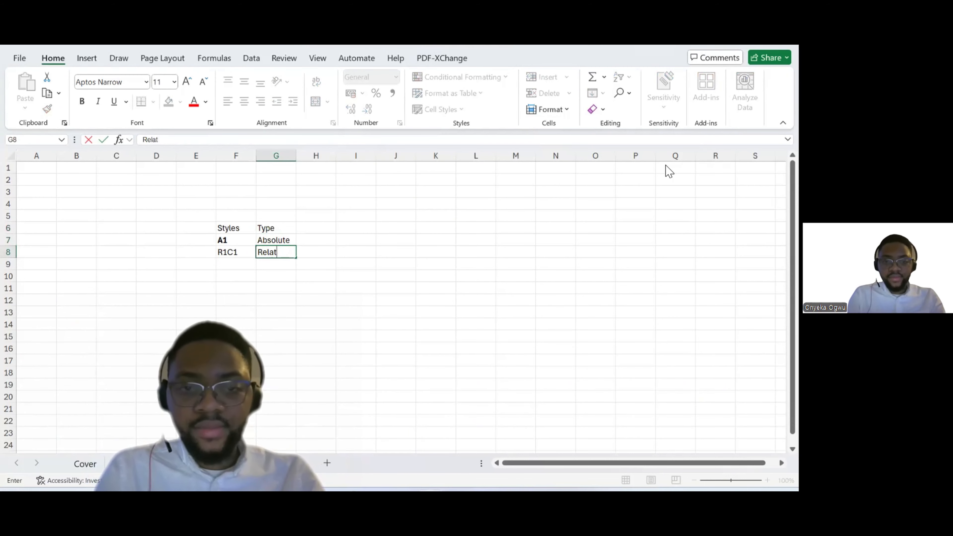
type("ive")
key("Return")
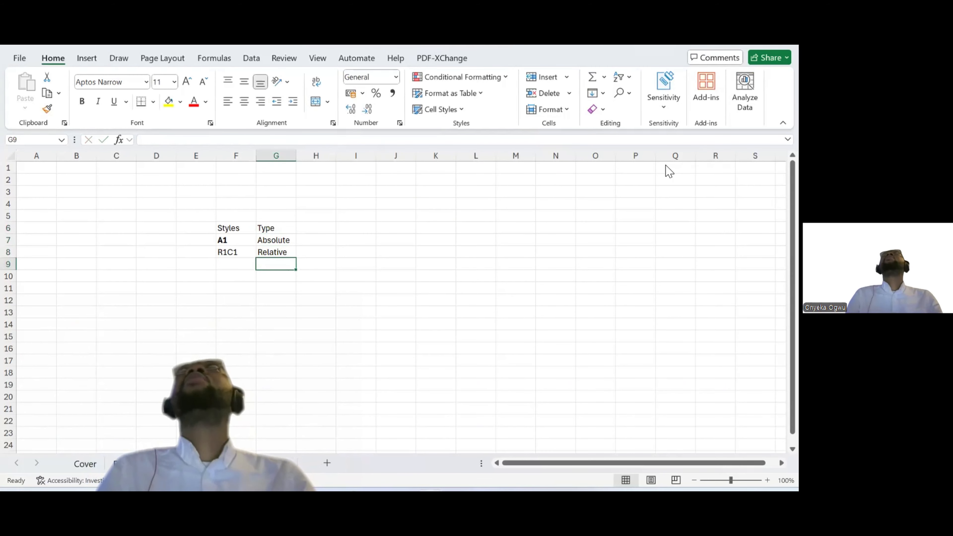
type("Ci")
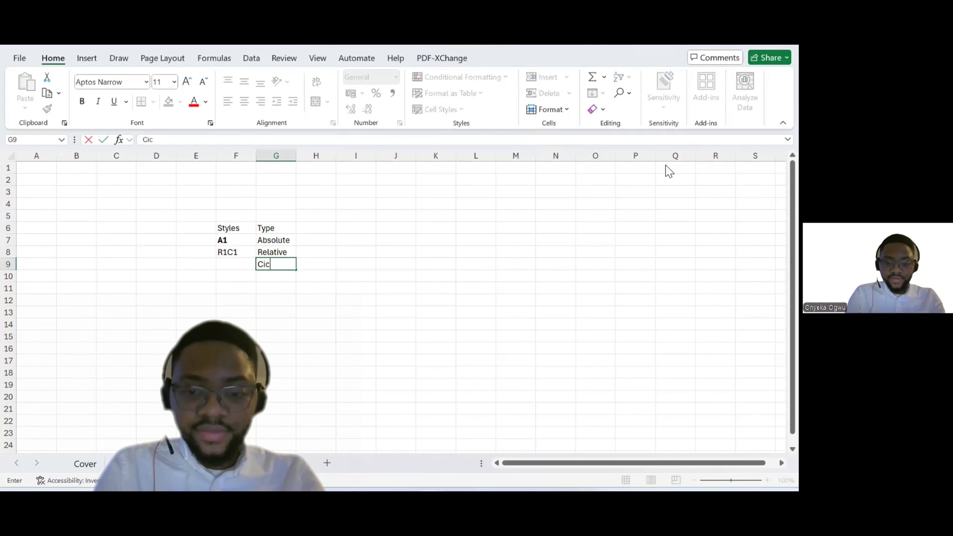
type("rcular")
key("Return")
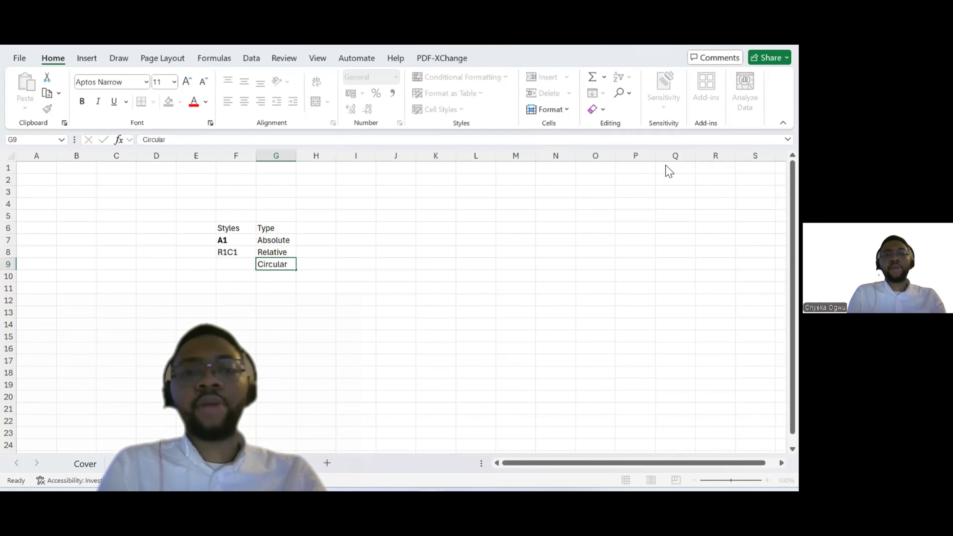
- Make the Circular entry in G9 bold
key("Up")
key("Up")
key("Up")
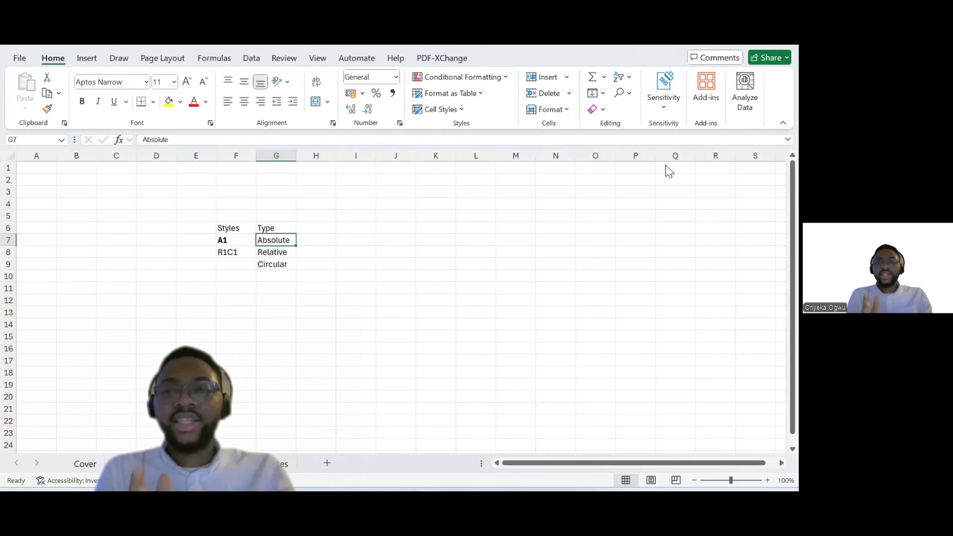
key("Down")
key("Down")
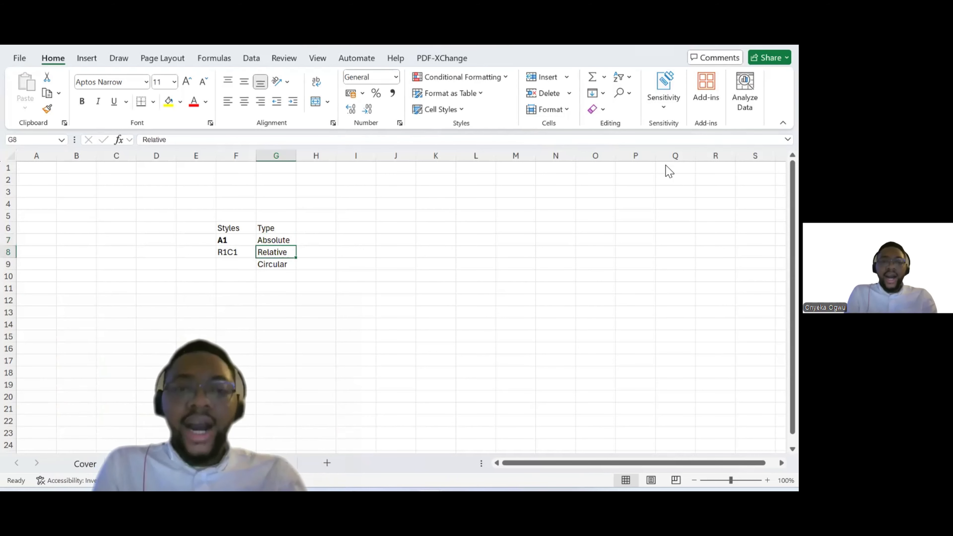
key("ctrl+b")
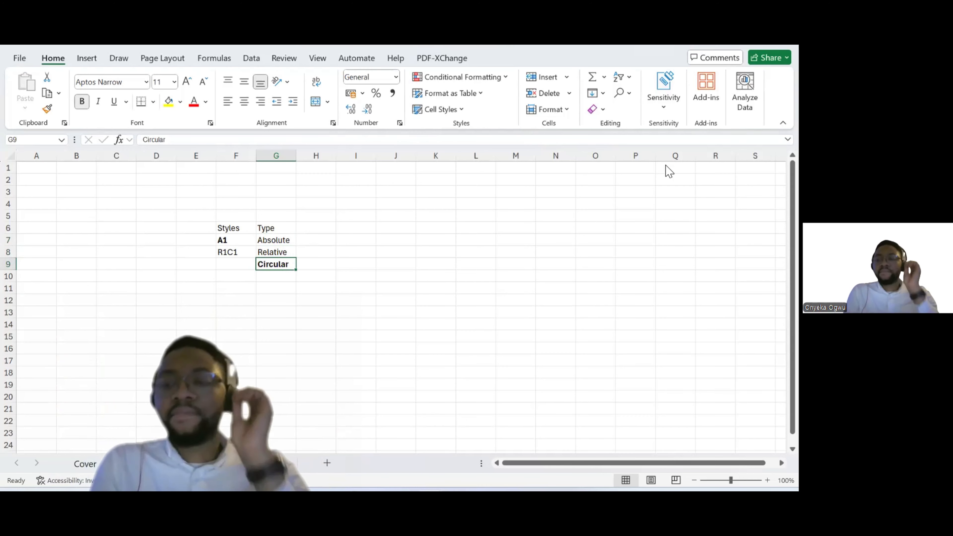
key("Up")
key("Up")
key("Up")
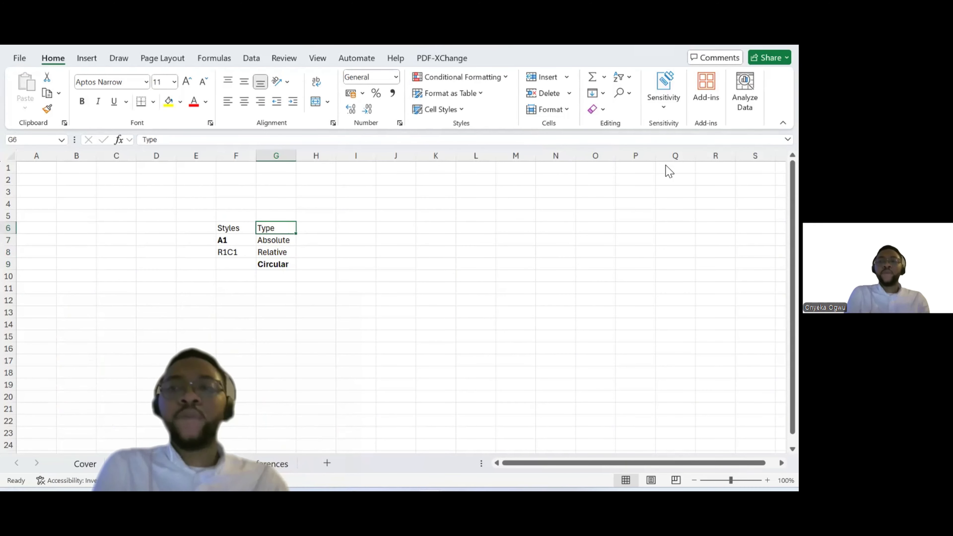
key("Down")
key("Down")
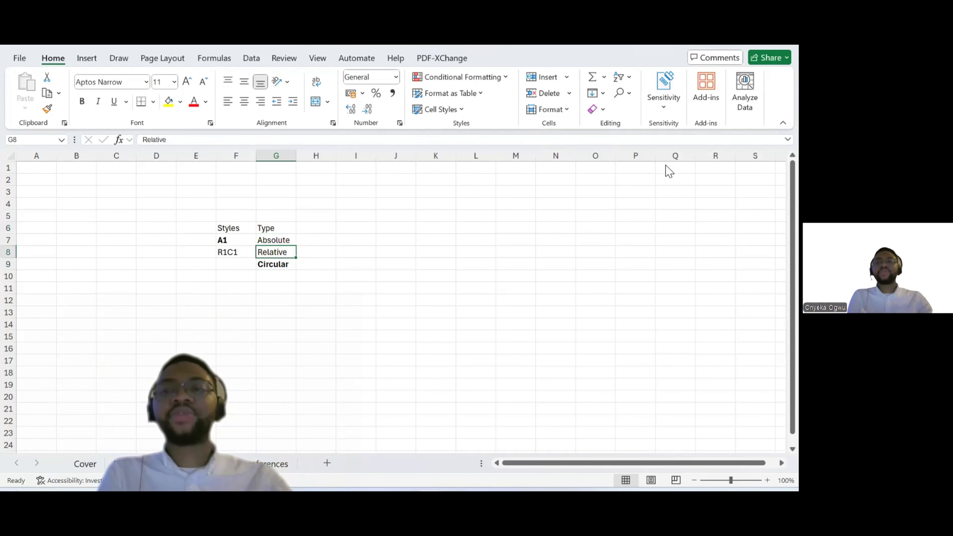
key("Up")
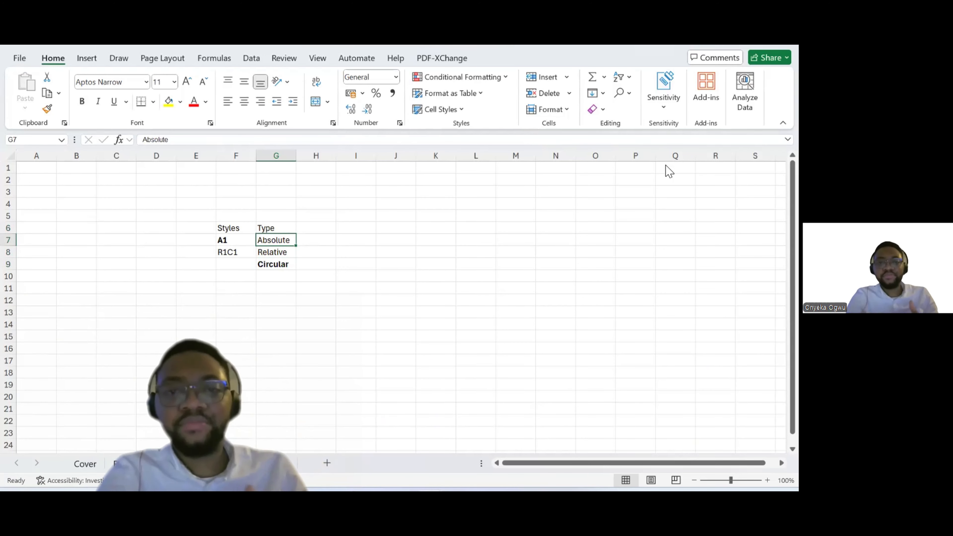
- Enter 50 in N5 and reference it from J9 with the formula =N5
left_click(562, 215)
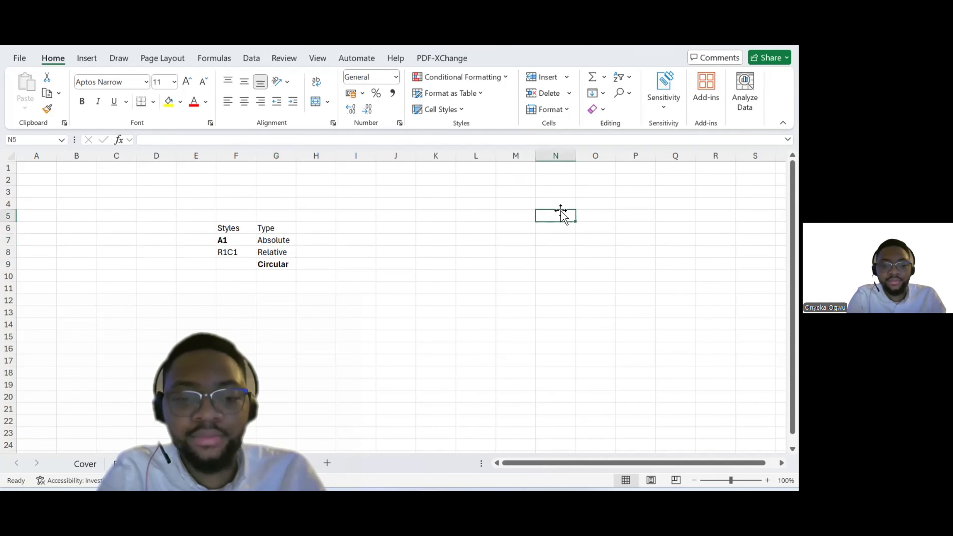
type("0")
key("Return")
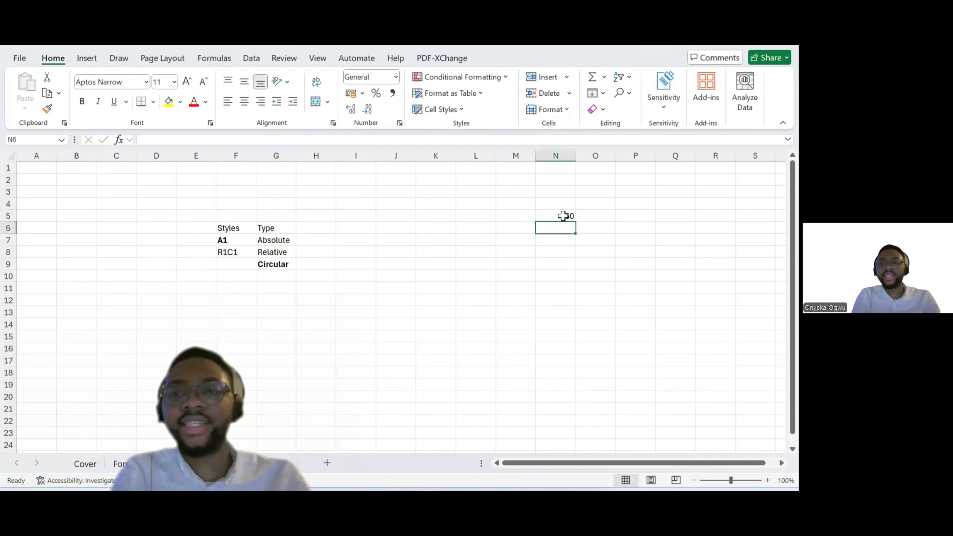
left_click(563, 215)
left_click(411, 261)
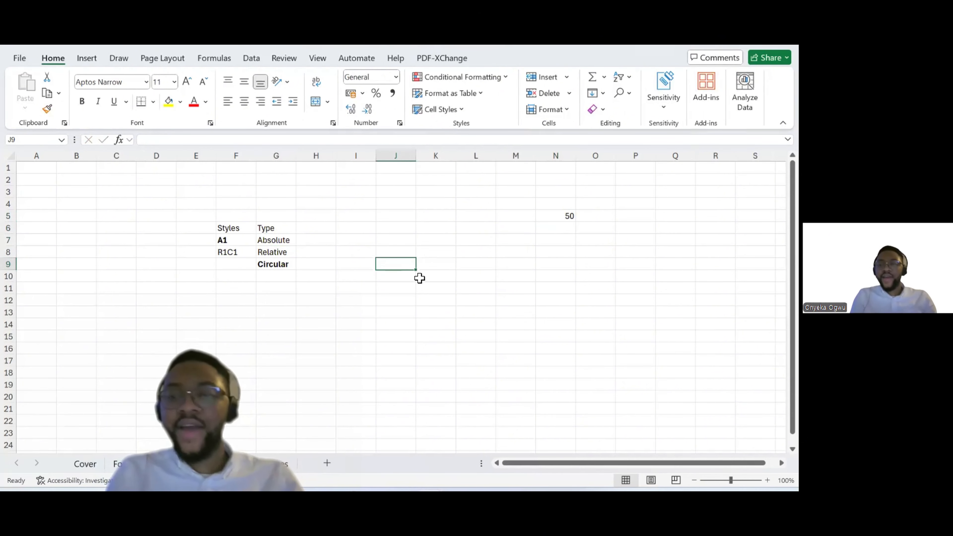
type("=")
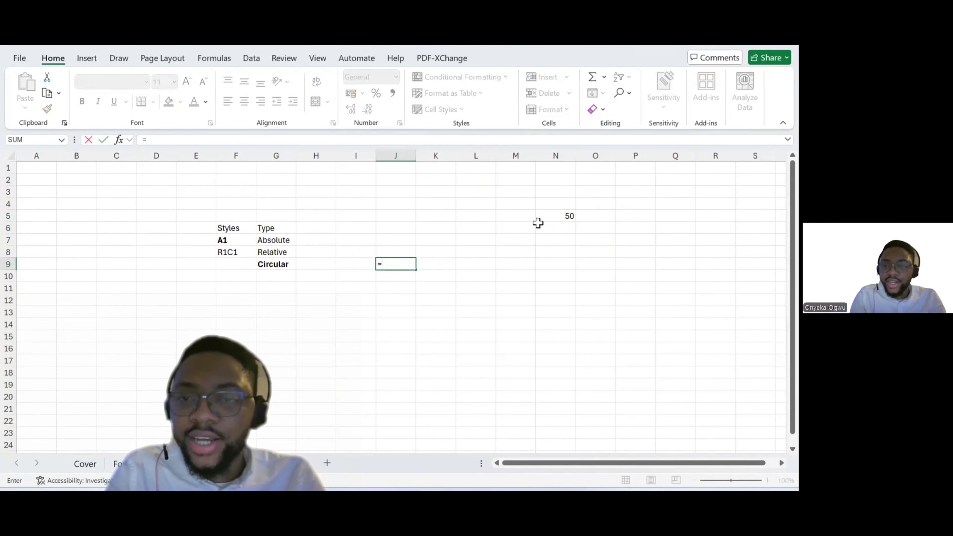
left_click(550, 217)
key("ctrl+Return")
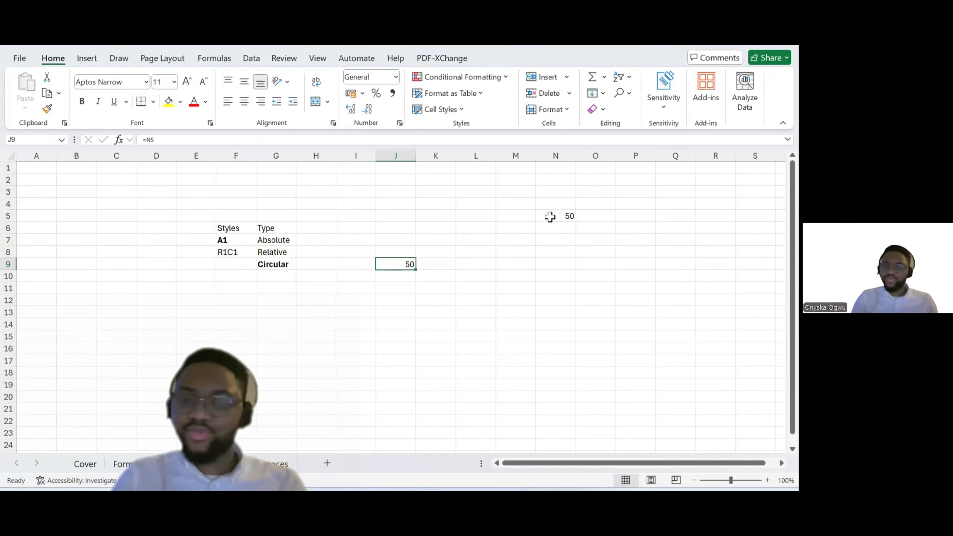
key("Up")
key("Left")
key("Left")
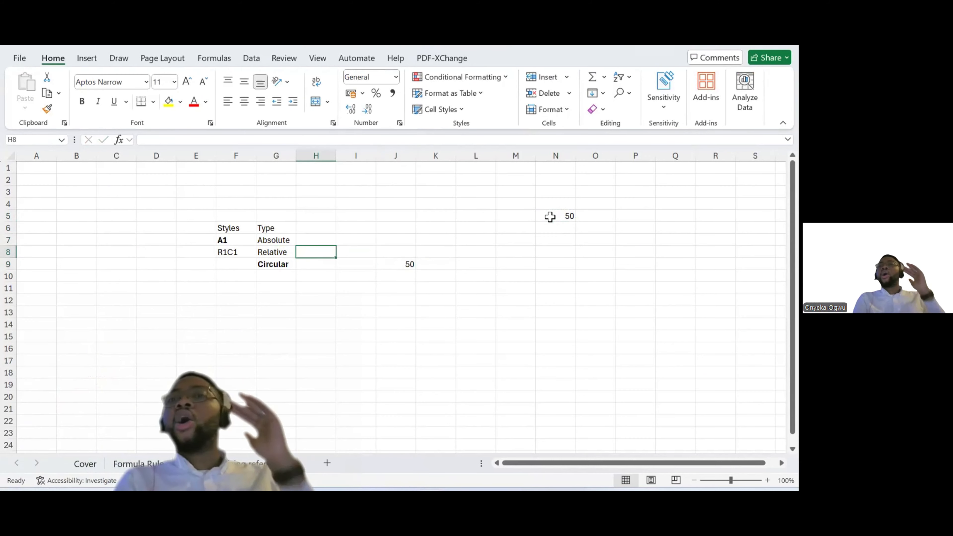
- Examine the reference formula in J9 against its source cell N5
key("Right")
key("Right")
key("Down")
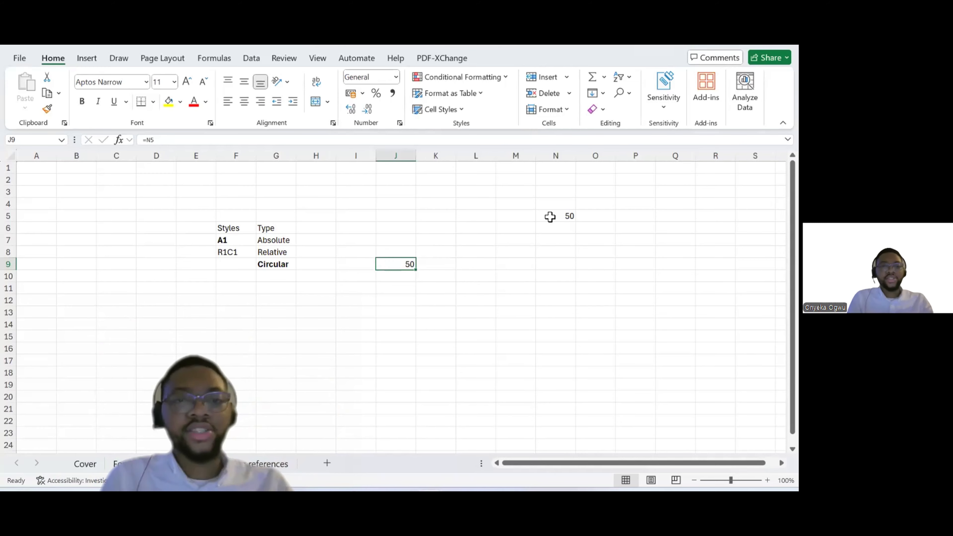
left_click(9, 168)
left_click_drag(5, 290, 7, 311)
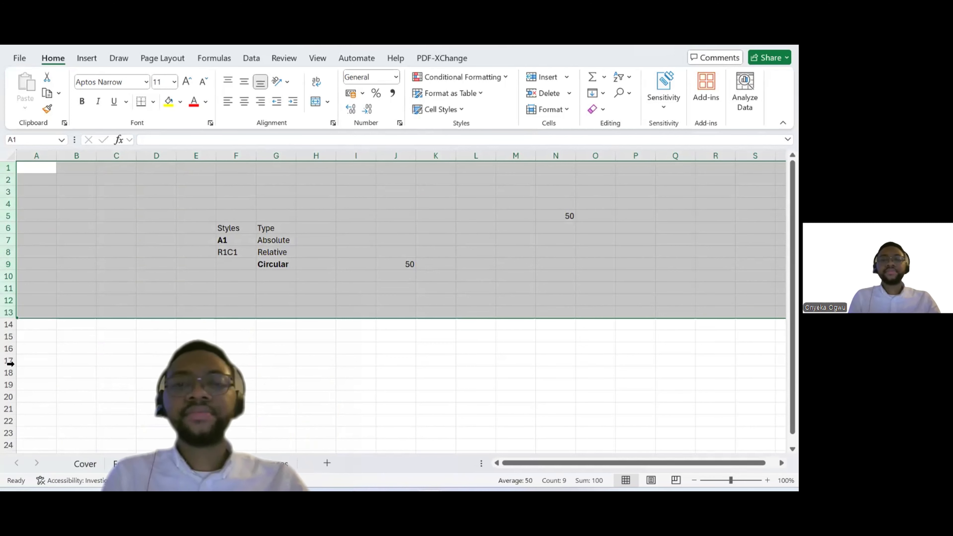
left_click(404, 268)
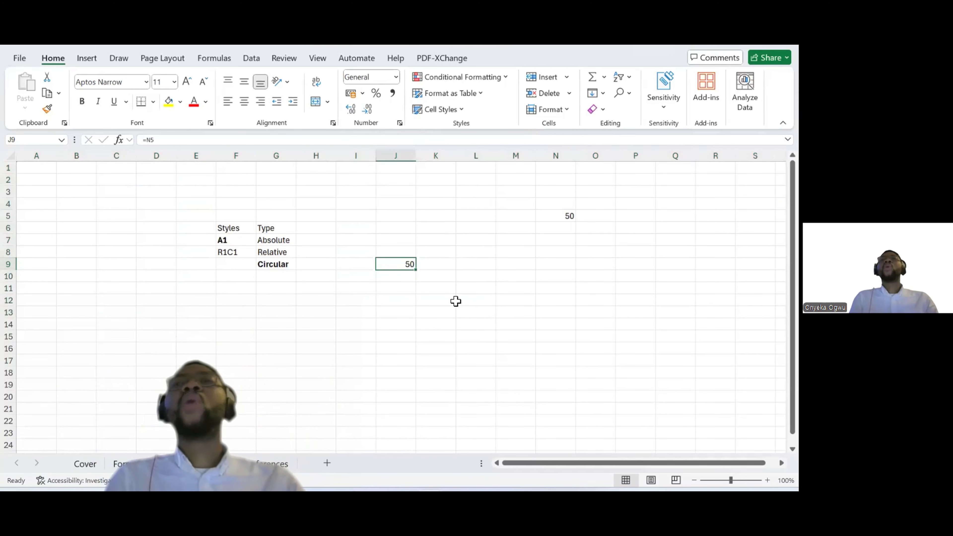
left_click(473, 264)
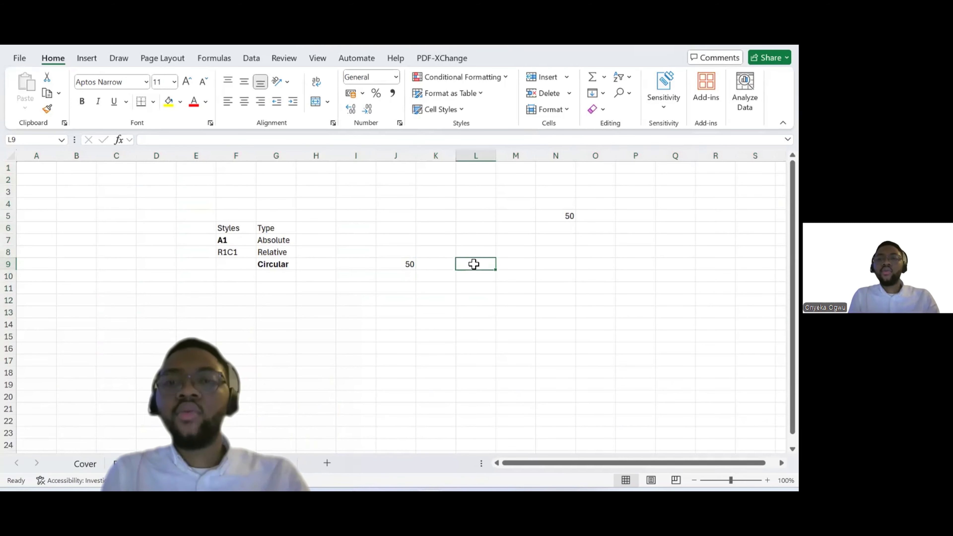
left_click(406, 263)
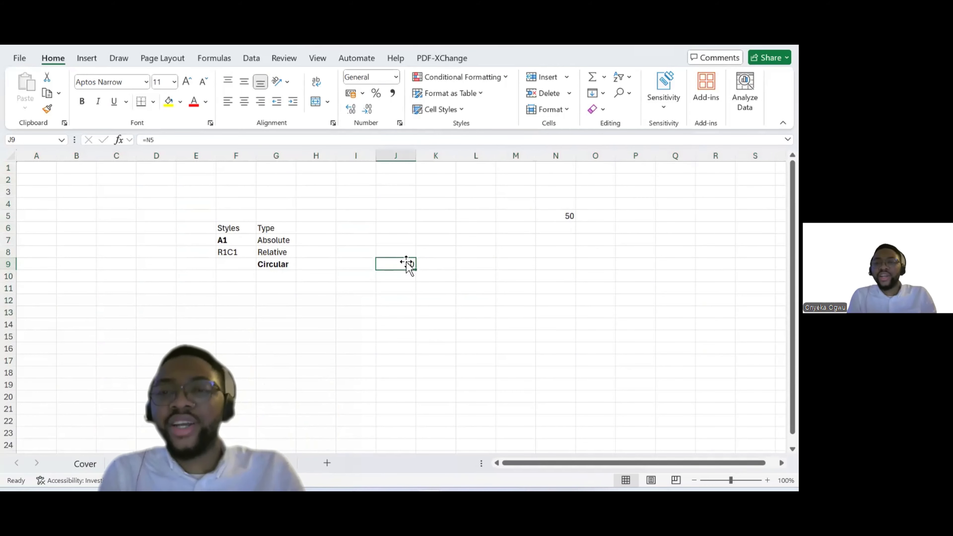
left_click(556, 216)
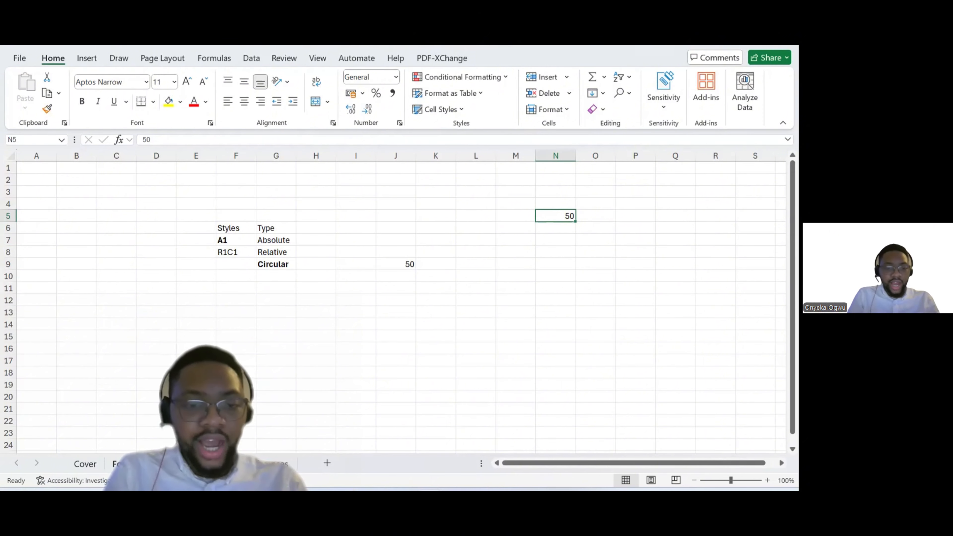
- Enter the numbers 1, 2, 3 and 4 across J11:M11
left_click(394, 303)
key("Up")
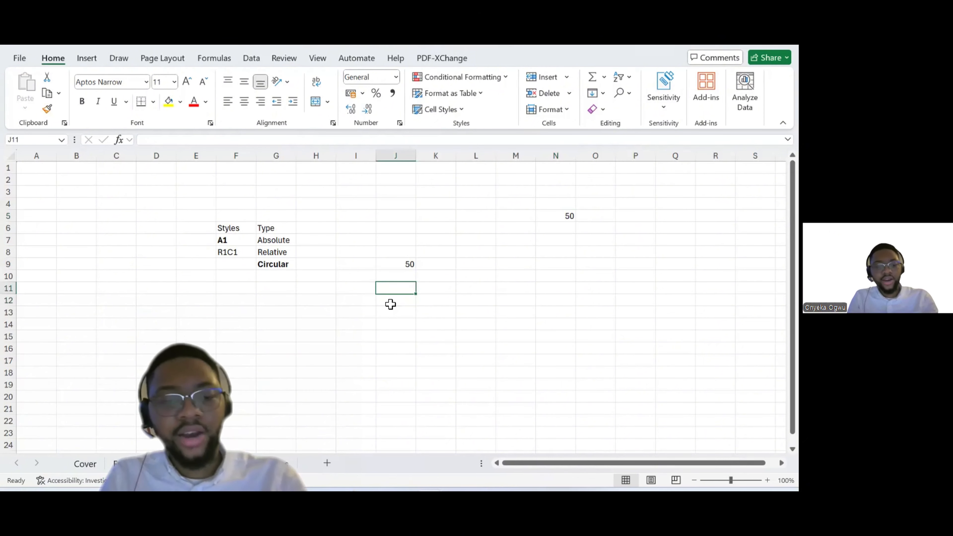
type("1")
key("Tab")
type("2")
key("Tab")
type("3")
key("Tab")
type("4")
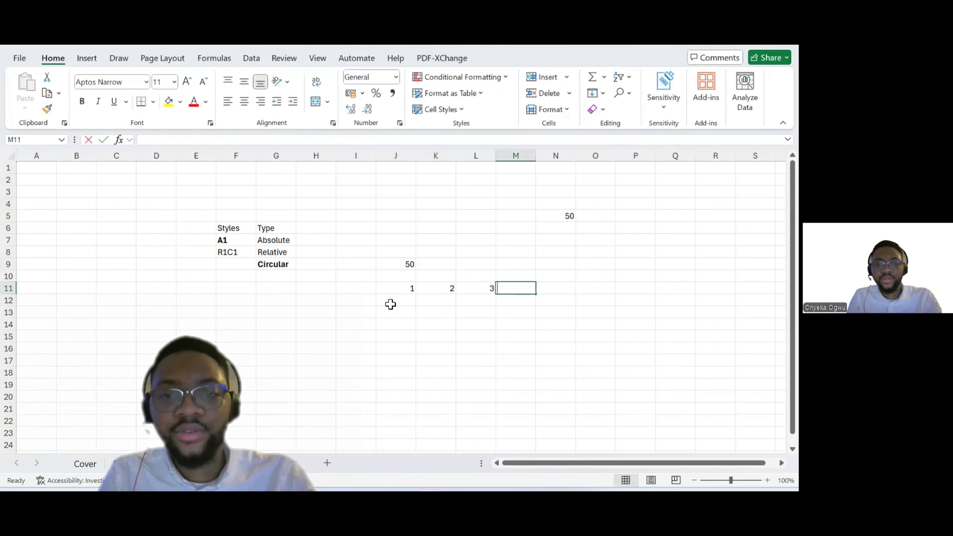
key("Left")
key("Left")
key("Left")
key("Down")
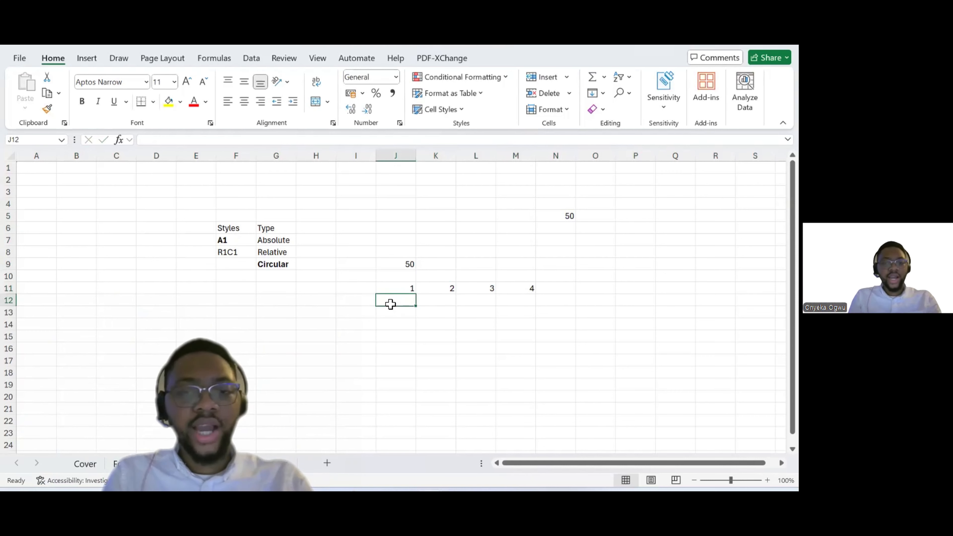
- Continue the numbers down column J with 2, 3 and 4 in J12:J14
key("Up")
key("Down")
type("1")
key("Return")
type("2")
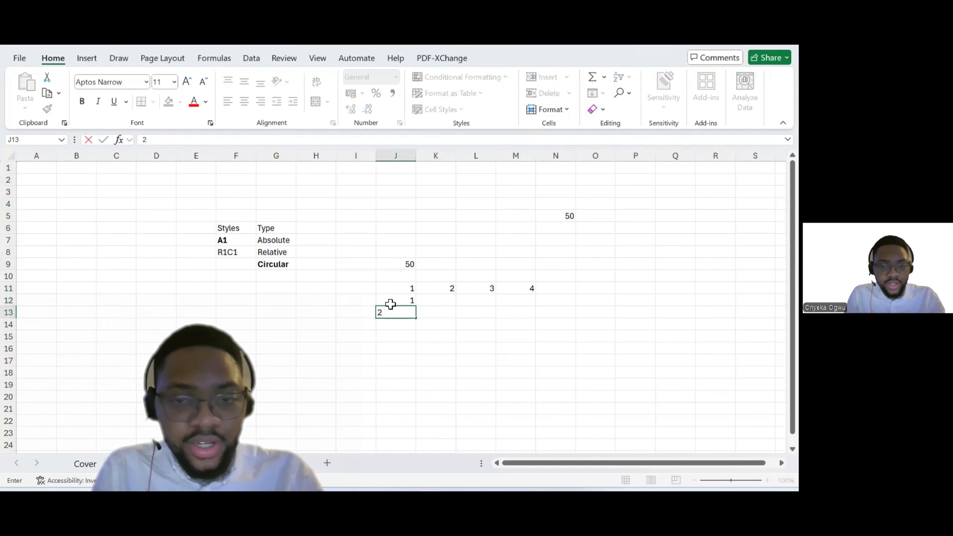
key("Up")
type("2")
key("Return")
type("3")
key("Return")
type("4")
key("Up")
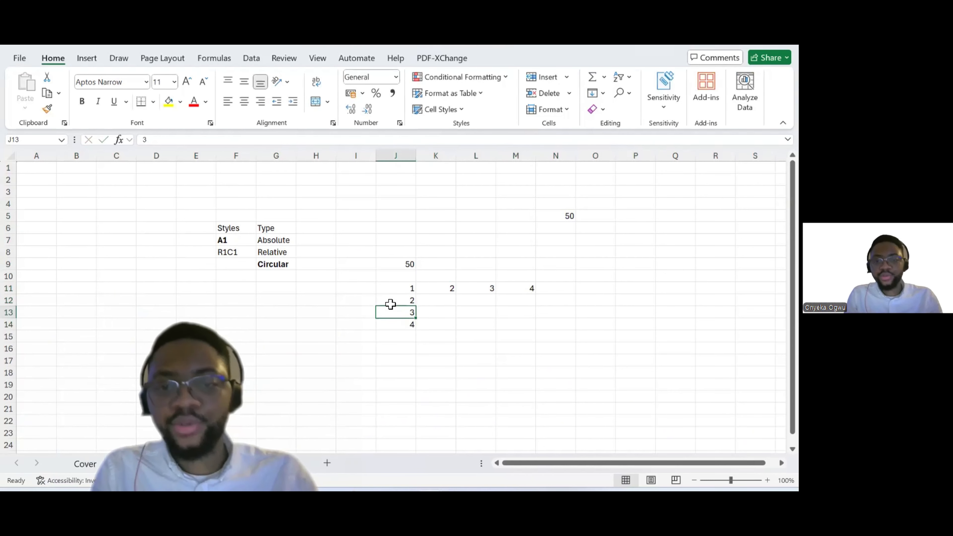
- Enter 5, 6, 7 and 8 down K11:K14 beside the first number column
key("Up")
key("Up")
key("Down")
key("Up")
key("Right")
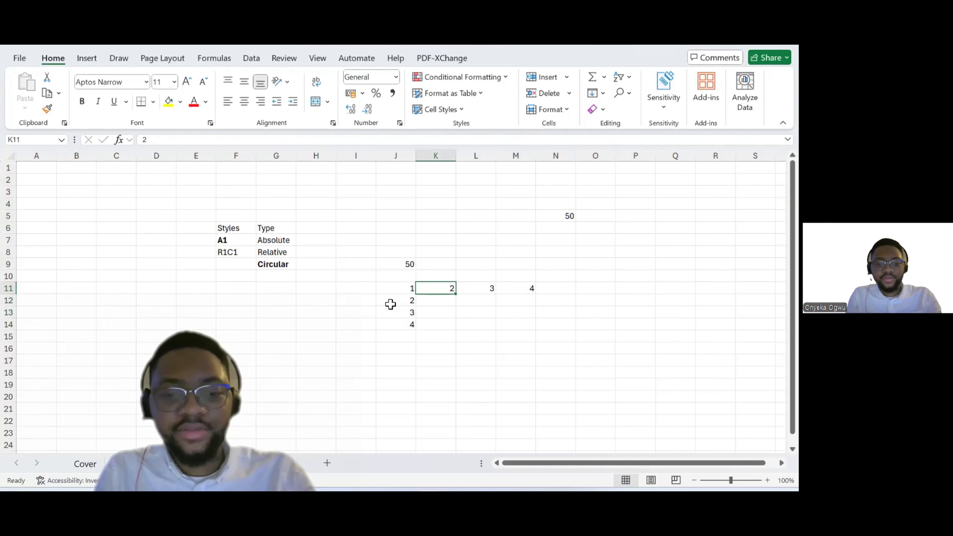
type("5")
key("Return")
type("6")
key("Return")
type("7")
key("Return")
type("8")
key("Return")
key("Up")
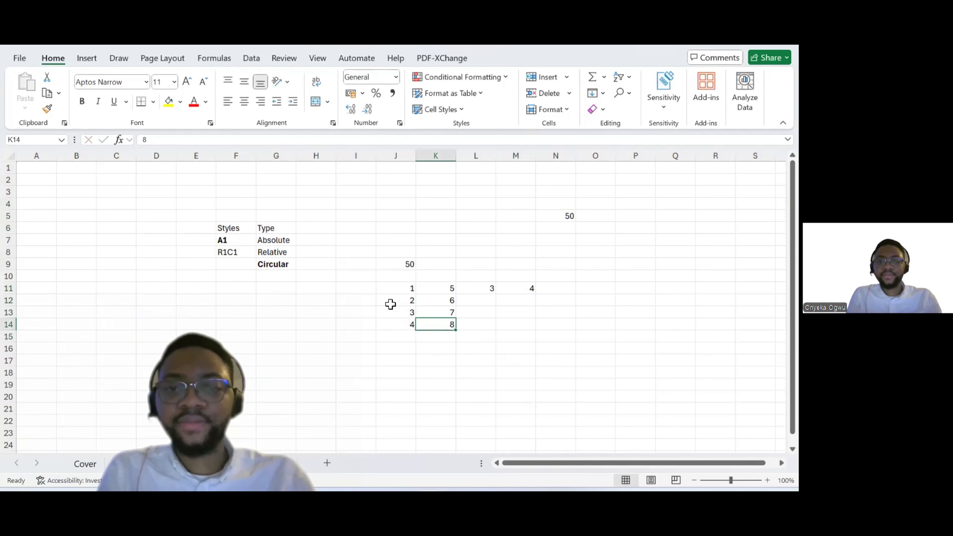
- Clear the leftover numbers from L11:M11
key("Up")
key("Up")
key("Up")
key("Right")
key("shift+Right")
key("Delete")
key("Left")
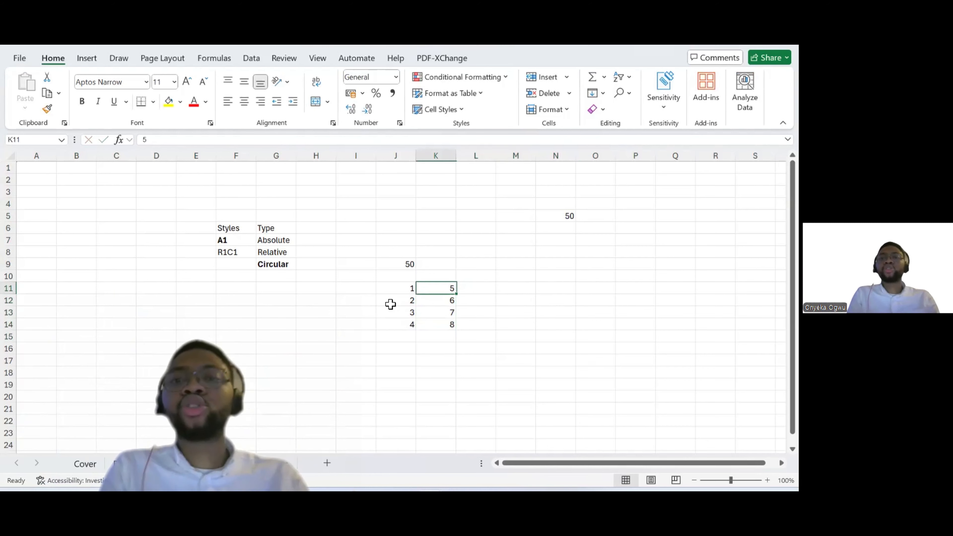
- Add the headings "Math" in J10 and "English" in K10 above the two number columns
key("Right")
key("Left")
key("Up")
key("Left")
key("Down")
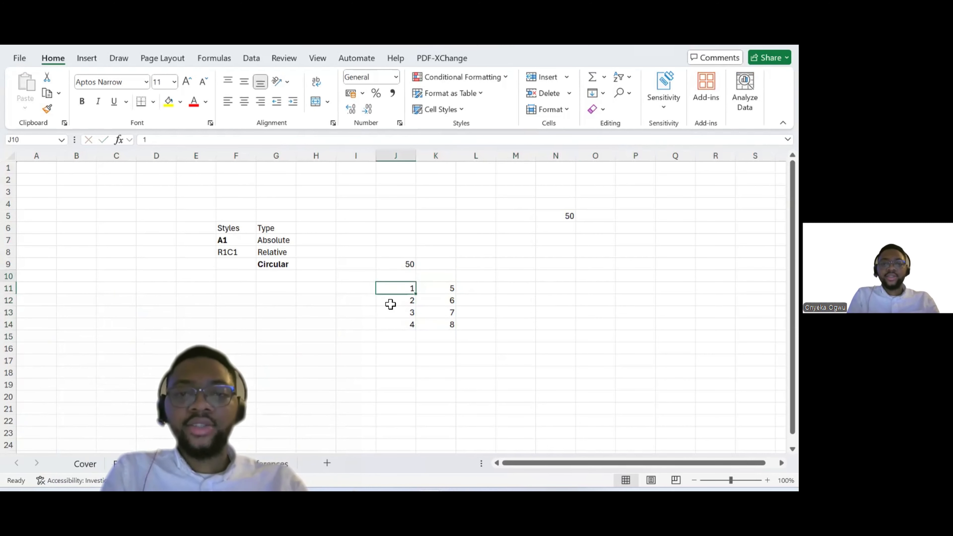
key("Up")
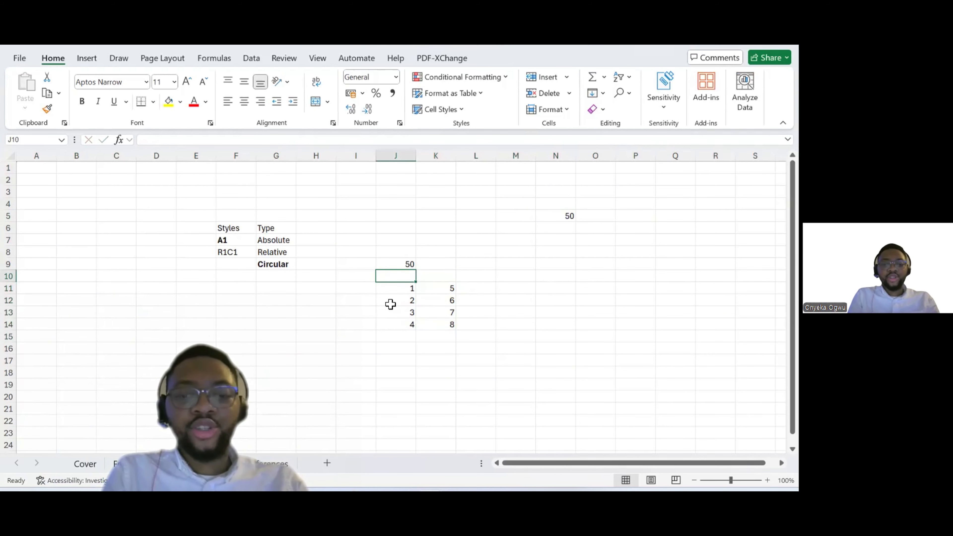
type("Math")
key("Return")
key("Up")
key("Right")
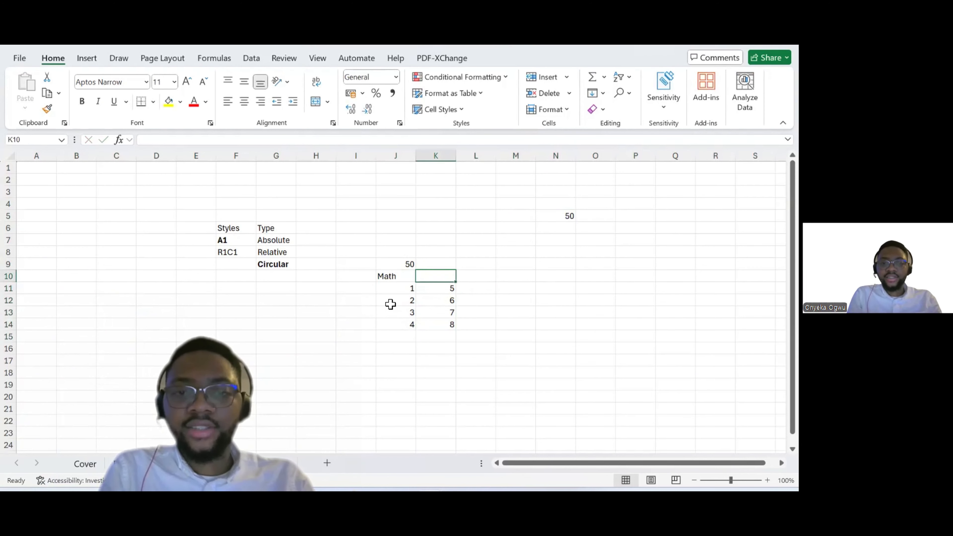
type("Englis")
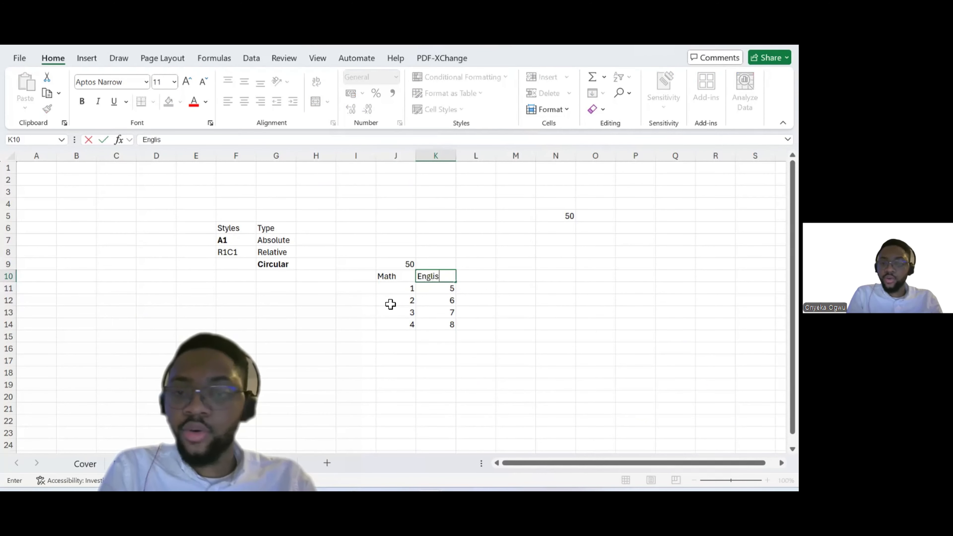
type("h")
key("Return")
- Enter =RANDBETWEEN(20,100) in J11 as the first Math score
key("Left")
type("=ran")
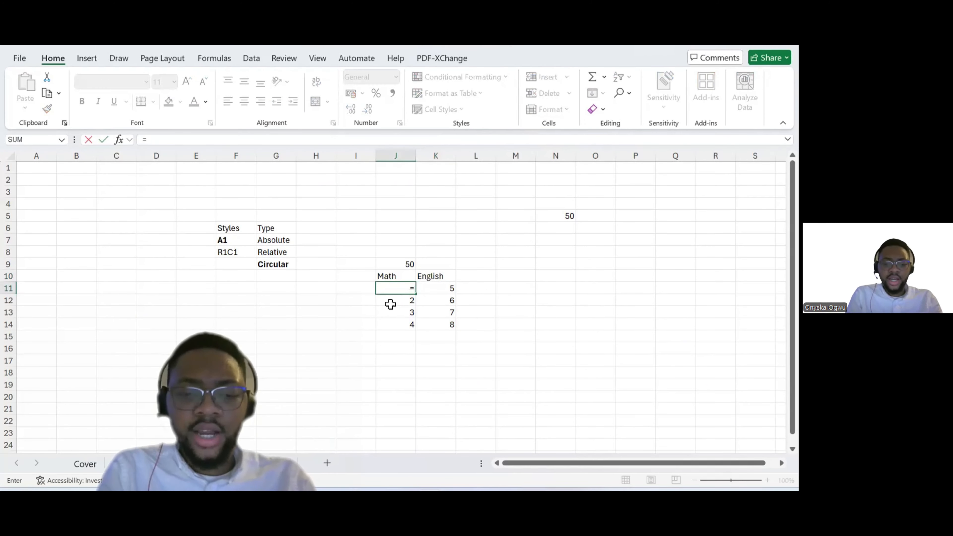
key("Down")
key("Down")
key("Tab")
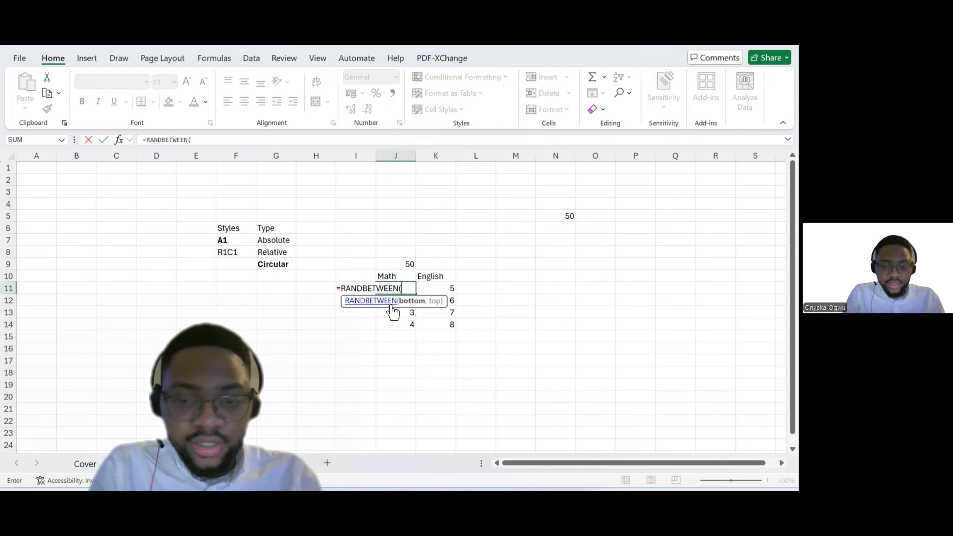
type("1,100")
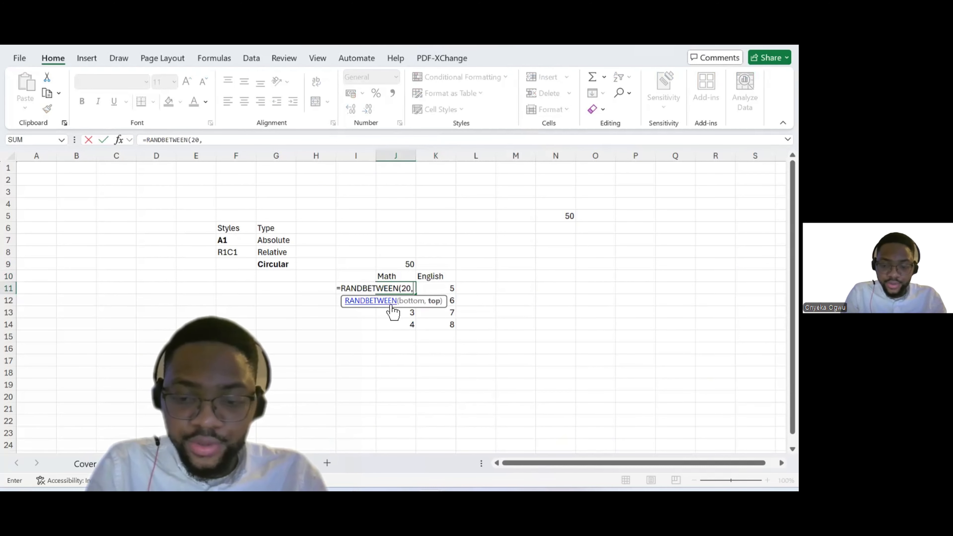
key("Return")
key("Up")
- Copy the random-score formula from J11 into J11:K14, pasting formulas only
key("ctrl+c")
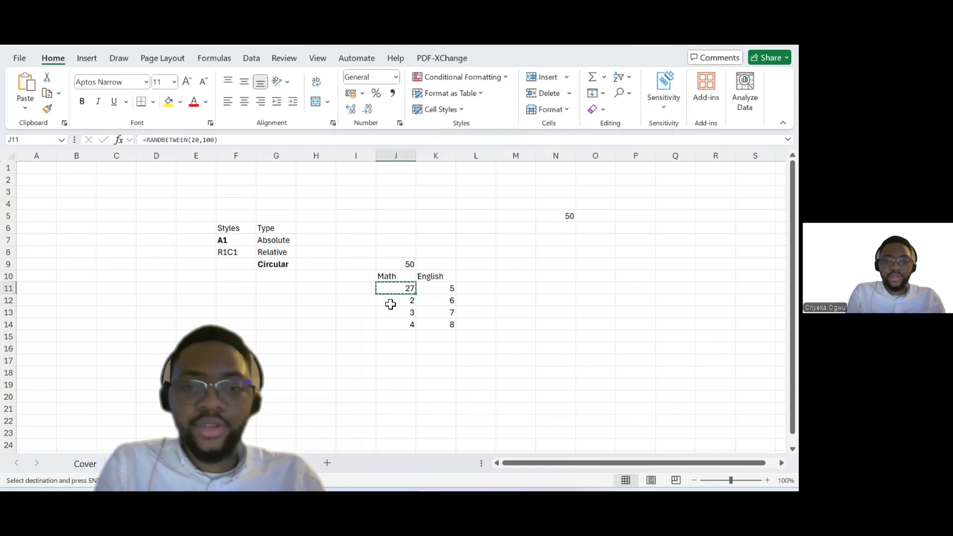
key("shift+Down")
key("shift+Down")
key("shift+Down")
key("shift+Right")
key("ctrl+alt+v")
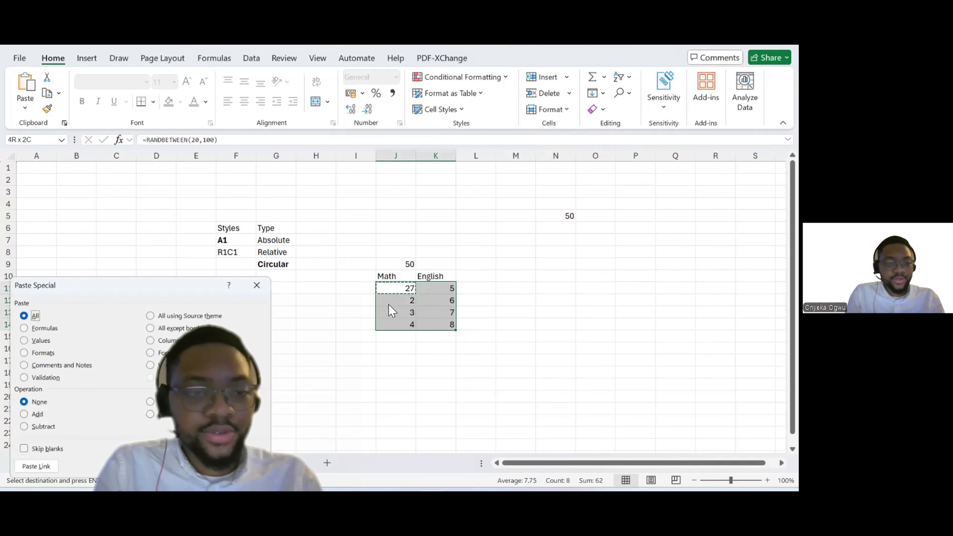
key("f")
key("Return")
- Convert the random scores in J11:K14 to fixed values with Paste Special Values
key("ctrl+alt+v")
key("v")
key("Return")
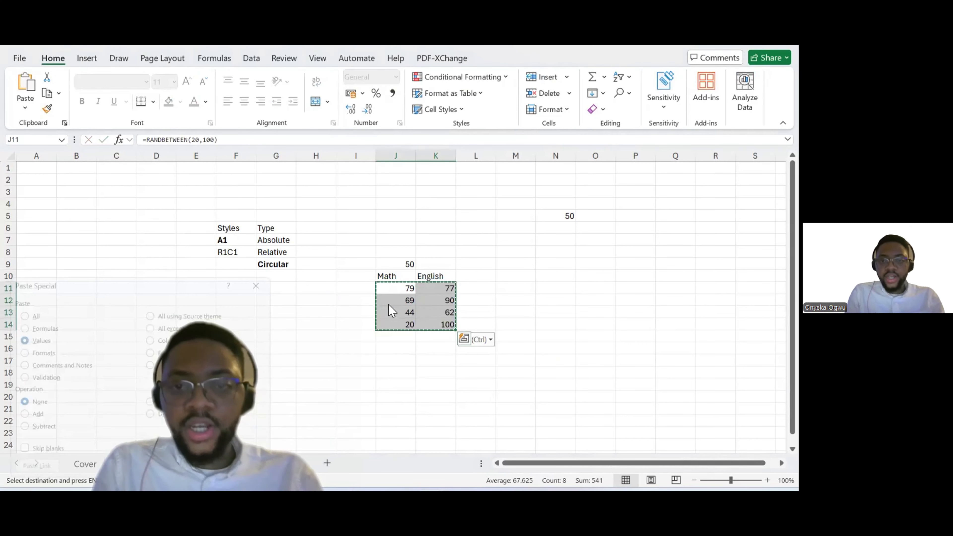
key("Escape")
key("Up")
key("Down")
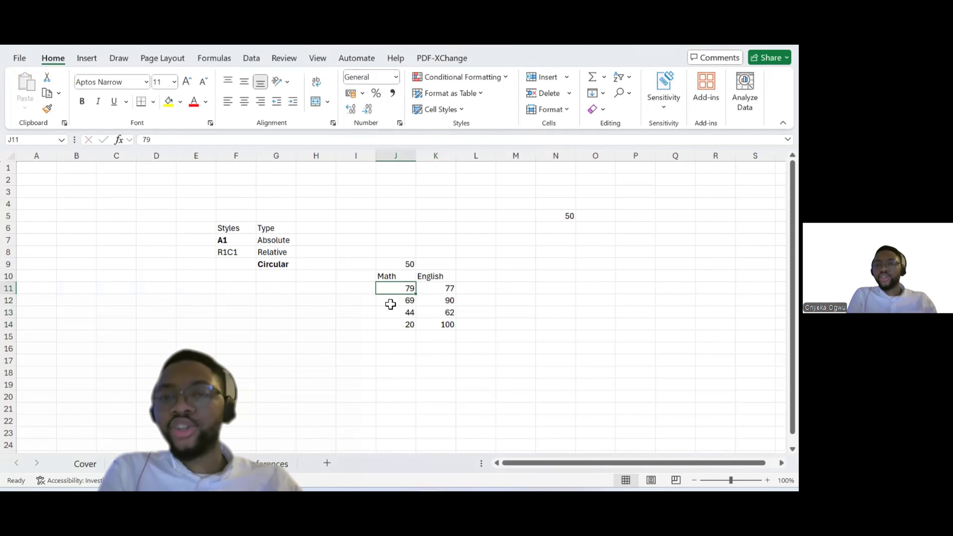
- Total the first row's Math and English scores in L11 with the formula =J11+K11
key("Right")
key("Left")
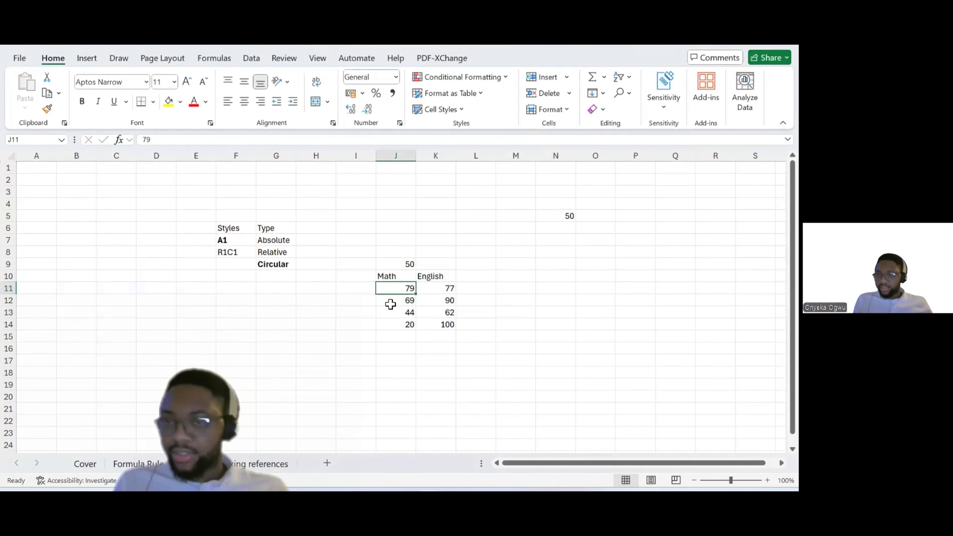
key("Right")
key("Right")
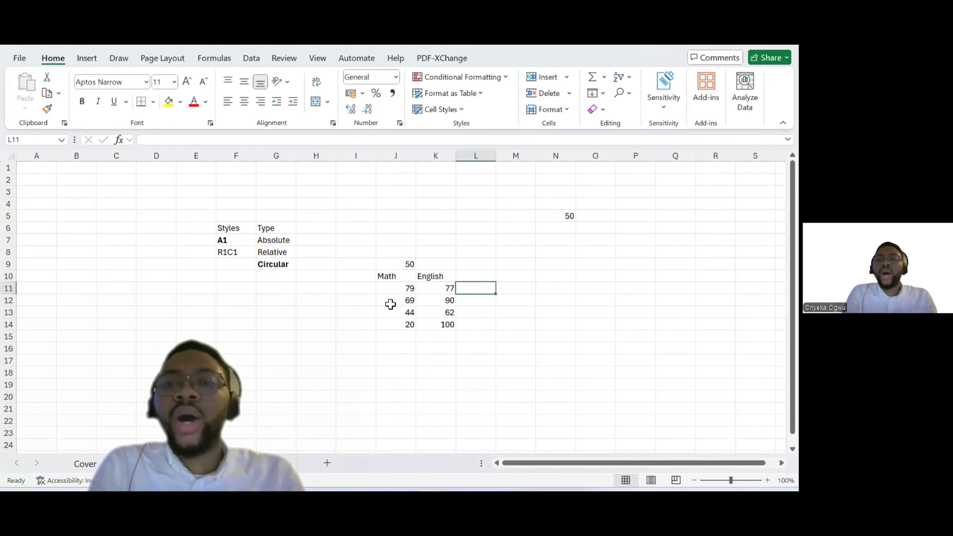
type("=")
key("Left")
key("Left")
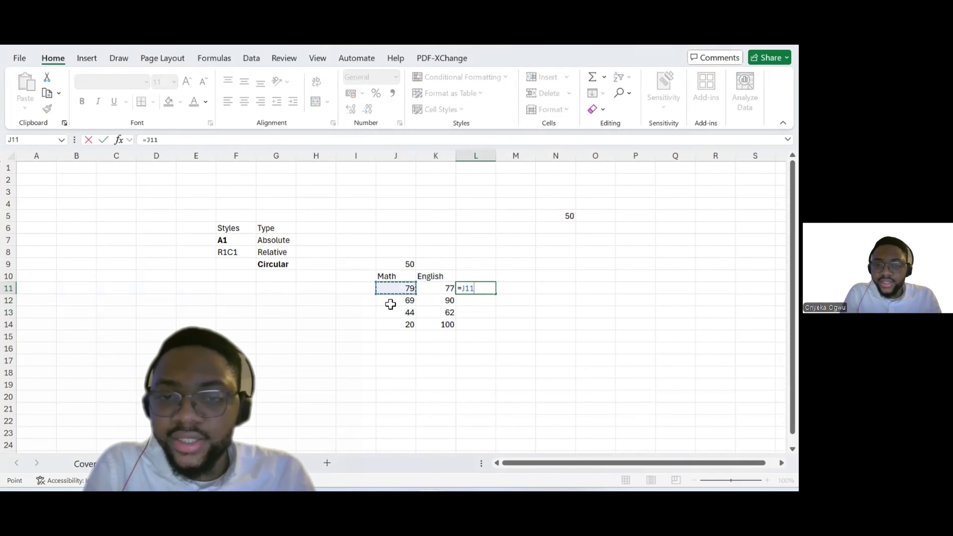
type("+")
key("Left")
key("Return")
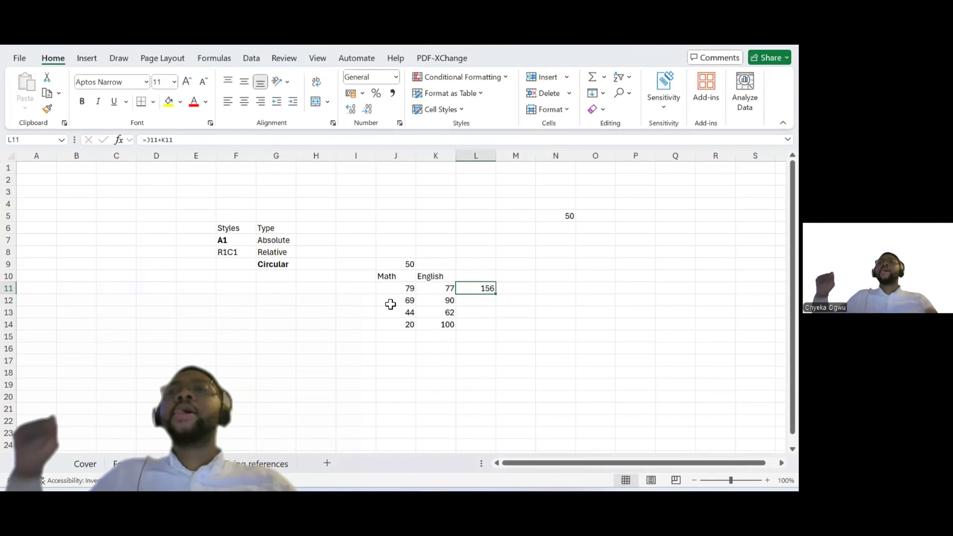
- Move the remaining scores from J12:K14 to G12:H14
left_click(412, 303)
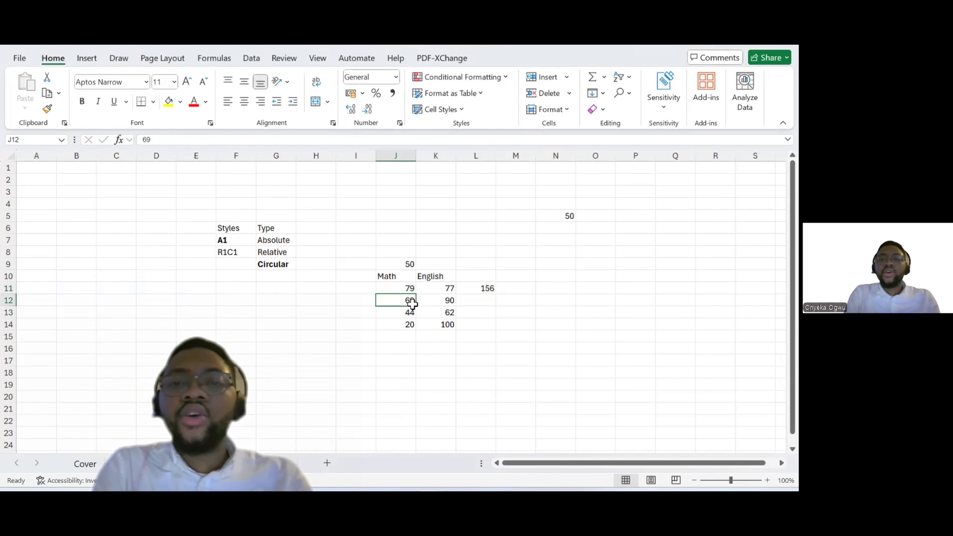
key("shift+Down")
key("shift+Down")
key("shift+Right")
key("ctrl+x")
key("Left")
key("Left")
key("Left")
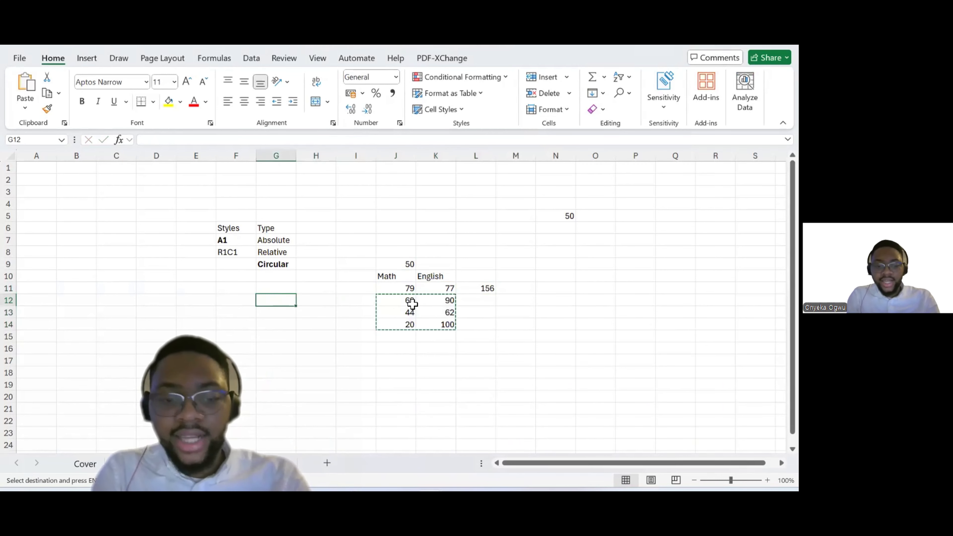
key("ctrl+v")
key("Right")
key("Right")
key("Right")
key("Right")
key("Right")
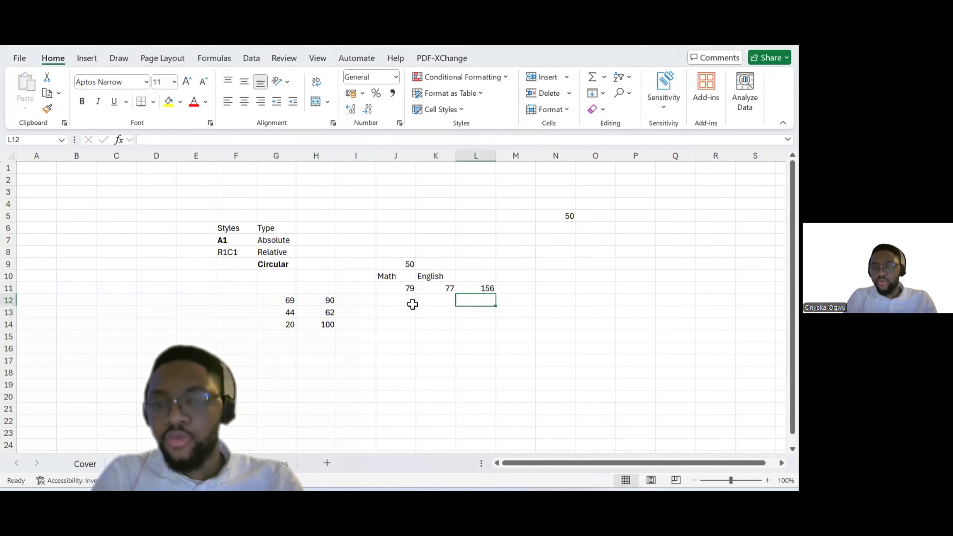
key("Up")
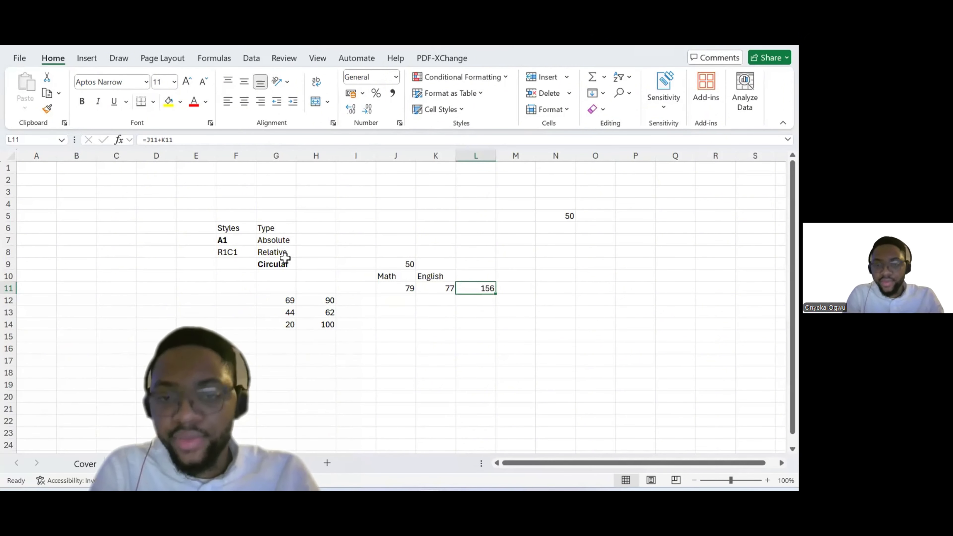
left_click_drag(388, 274, 475, 291)
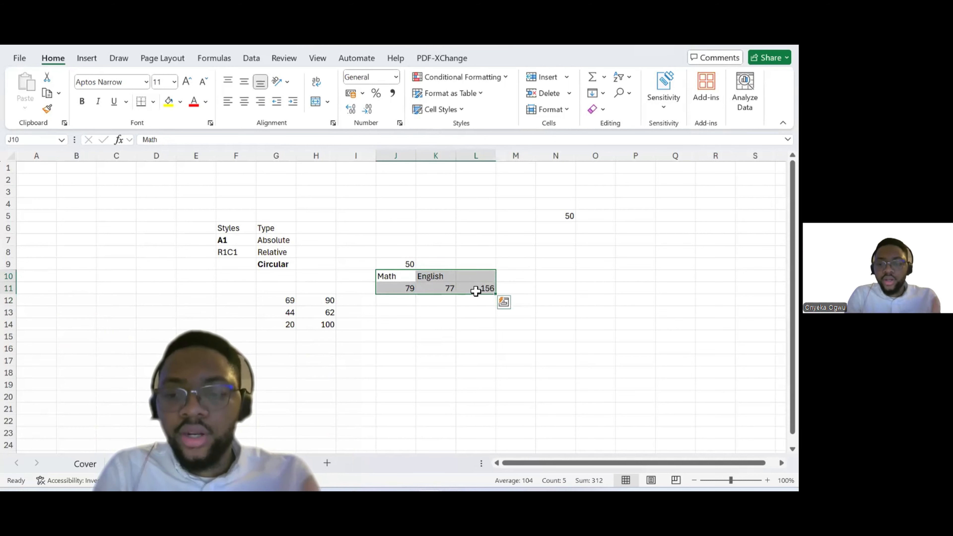
key("ctrl+c")
key("Left")
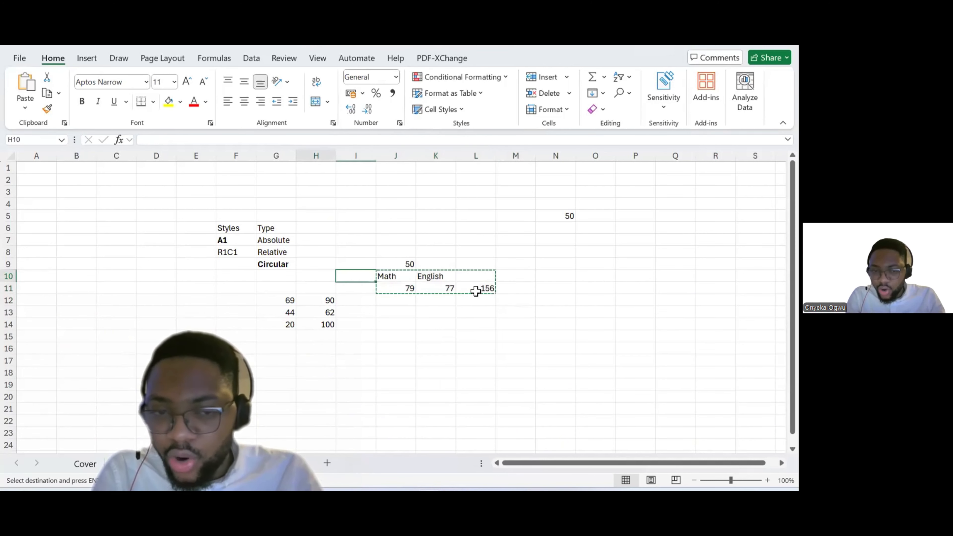
key("Left")
key("Right")
key("Right")
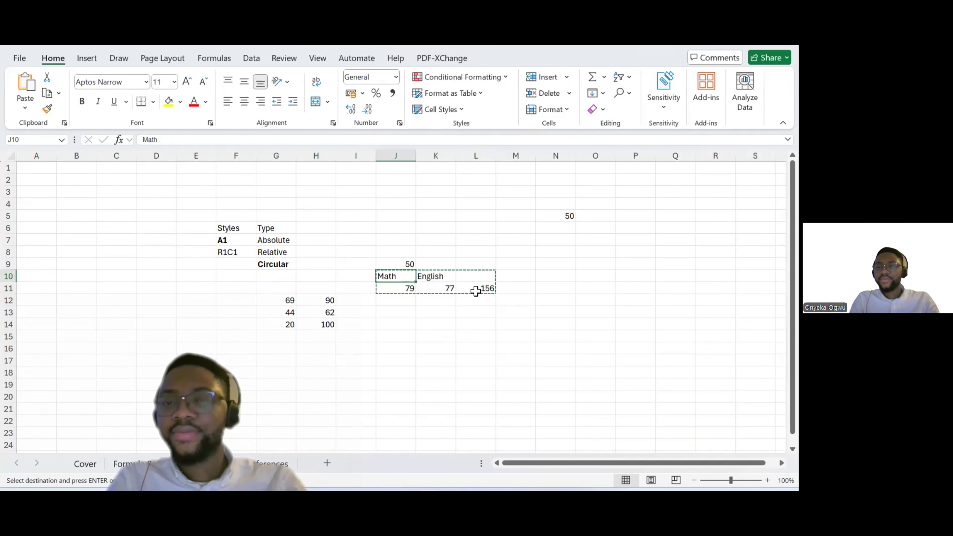
key("Escape")
key("Down")
key("Up")
key("Down")
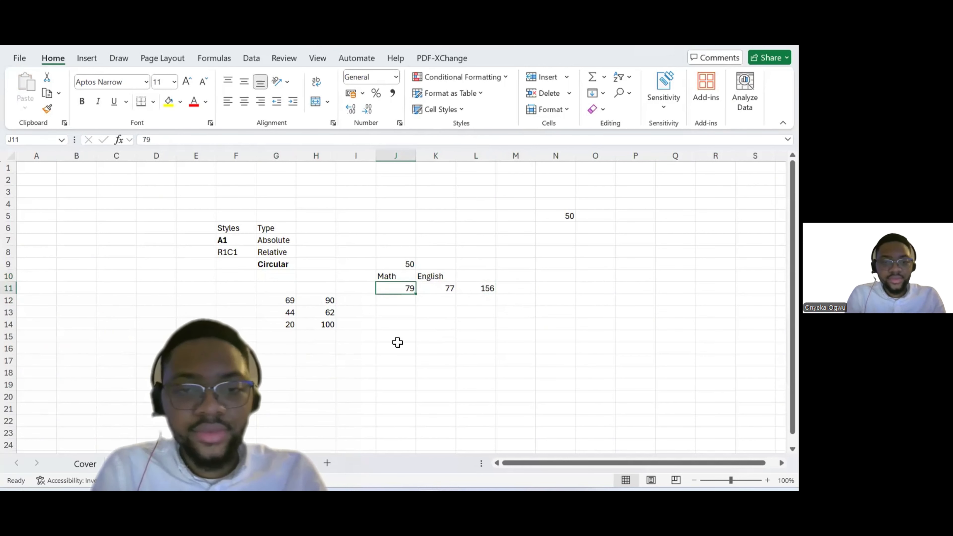
- Move the scores in G12:H14 back under the Math and English headings at J12:K14
left_click(303, 312)
key("Up")
key("Left")
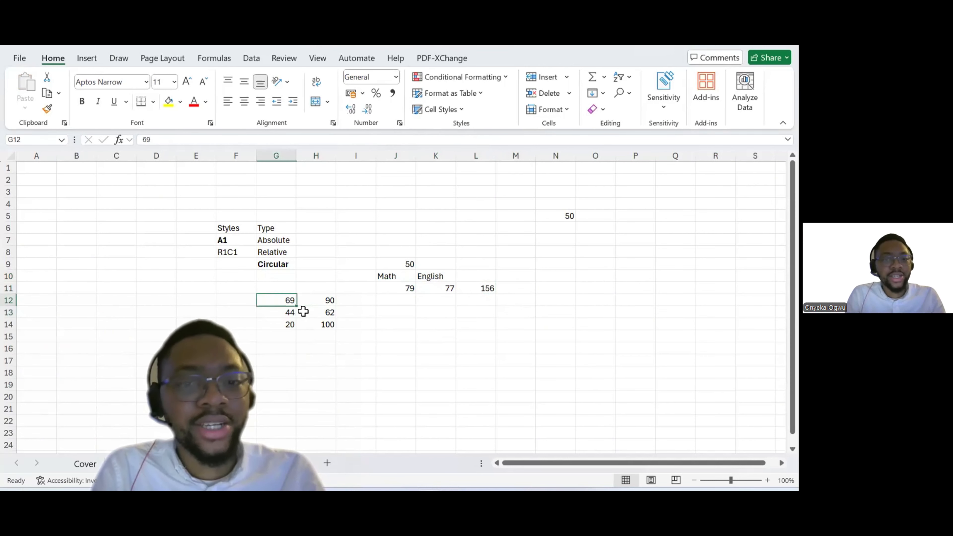
key("ctrl+shift+Down")
key("ctrl+shift+Right")
key("ctrl+x")
key("Right")
key("Right")
key("Right")
key("Right")
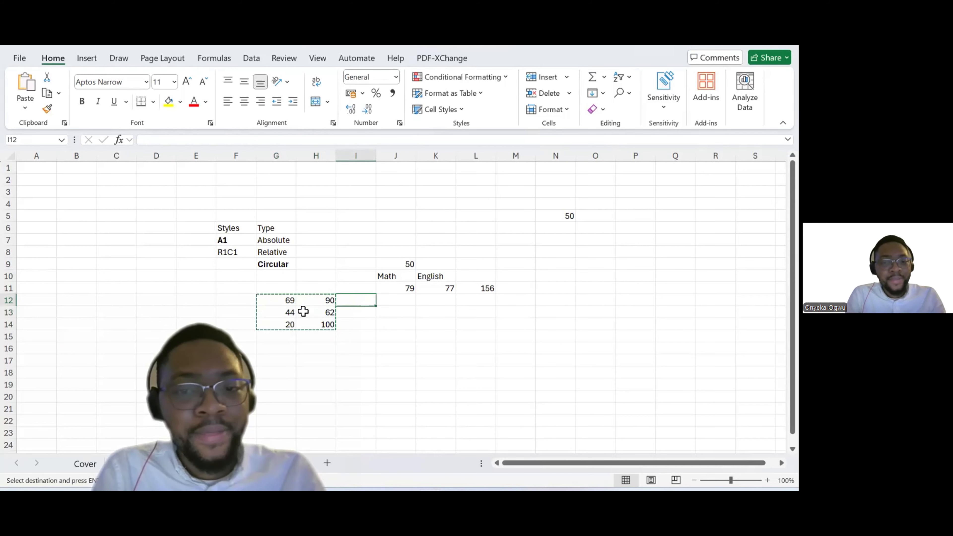
key("Left")
key("ctrl+v")
key("Right")
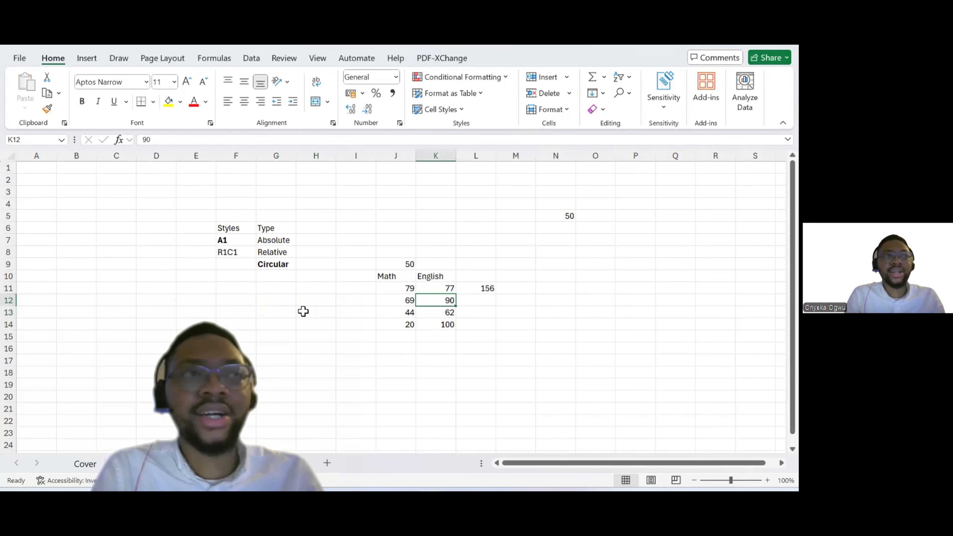
- Clear the value above the Math heading in J9
key("Up")
key("Up")
key("Up")
key("Left")
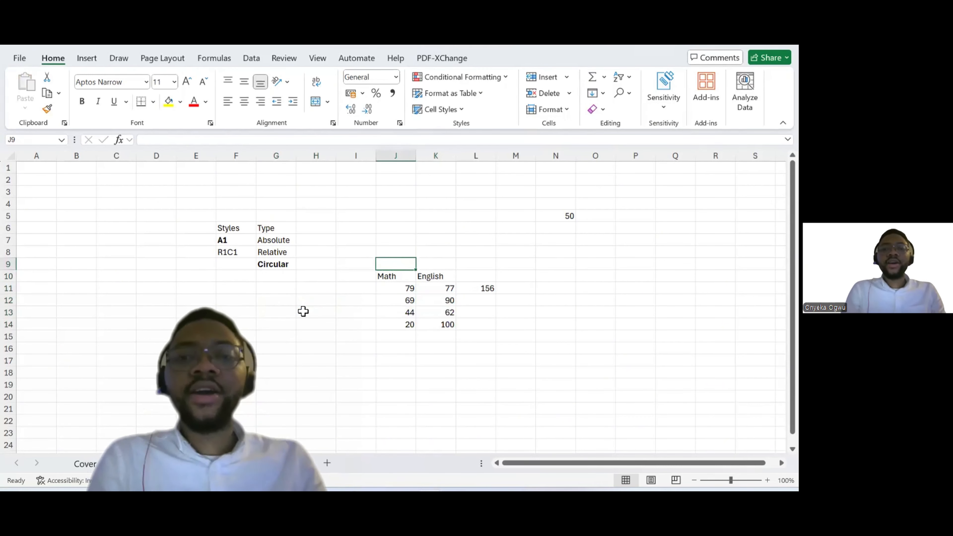
key("Right")
key("Right")
key("Down")
key("Left")
key("Up")
key("Up")
key("Up")
key("Left")
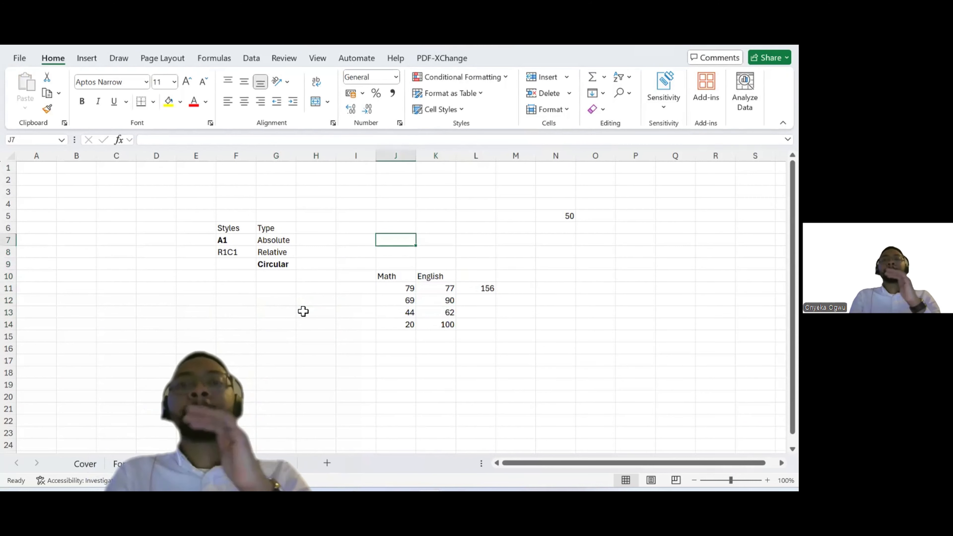
key("Right")
key("Left")
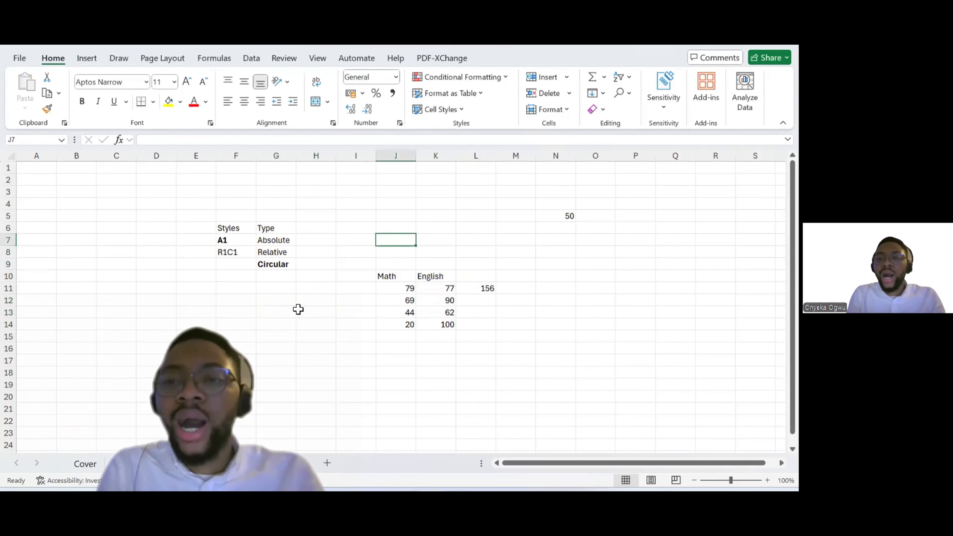
- Link J7 to the value in N5 with the relative formula =N5
left_click(566, 217)
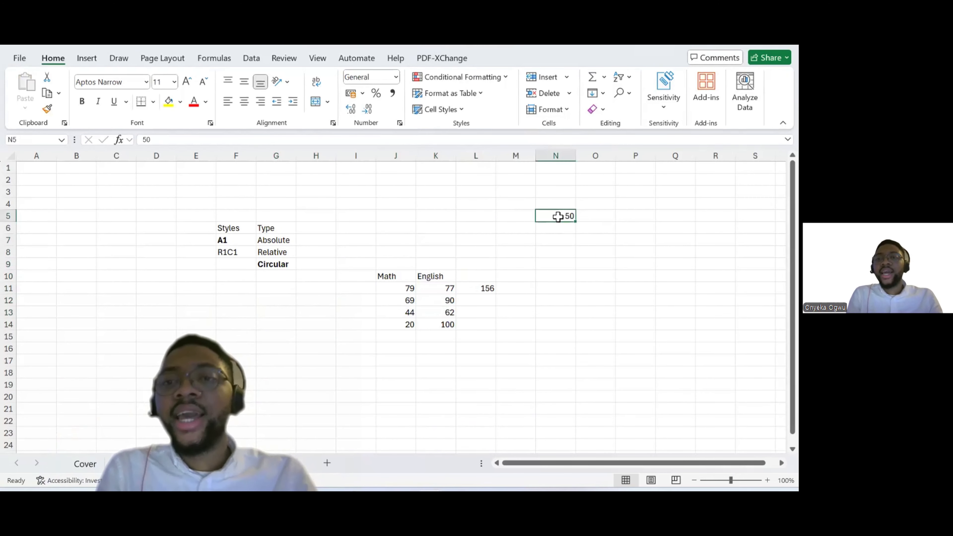
left_click(404, 230)
type("=")
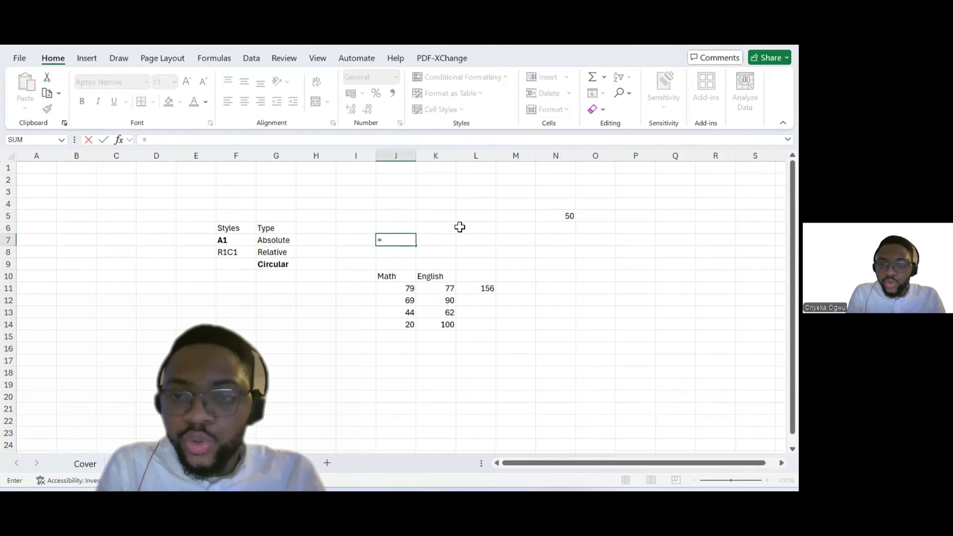
left_click(551, 219)
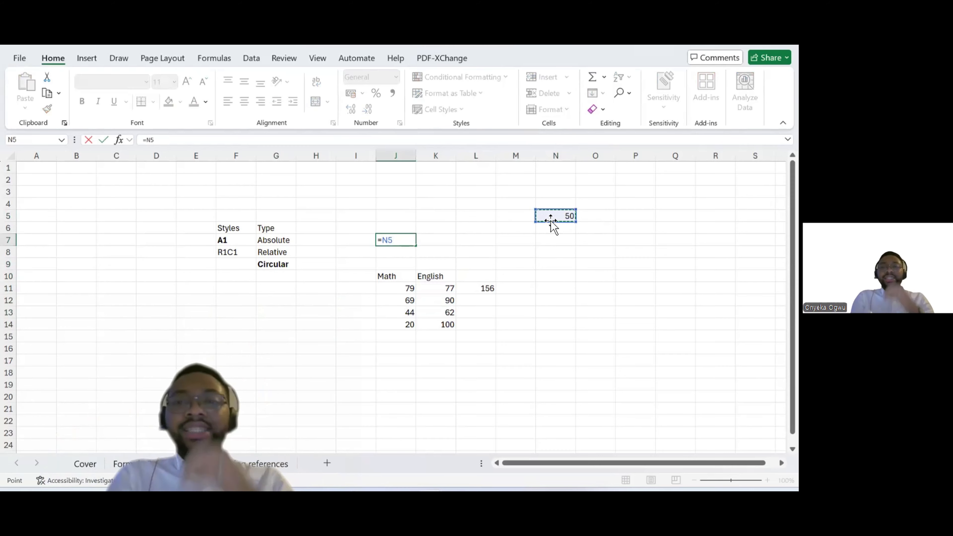
key("ctrl+Return")
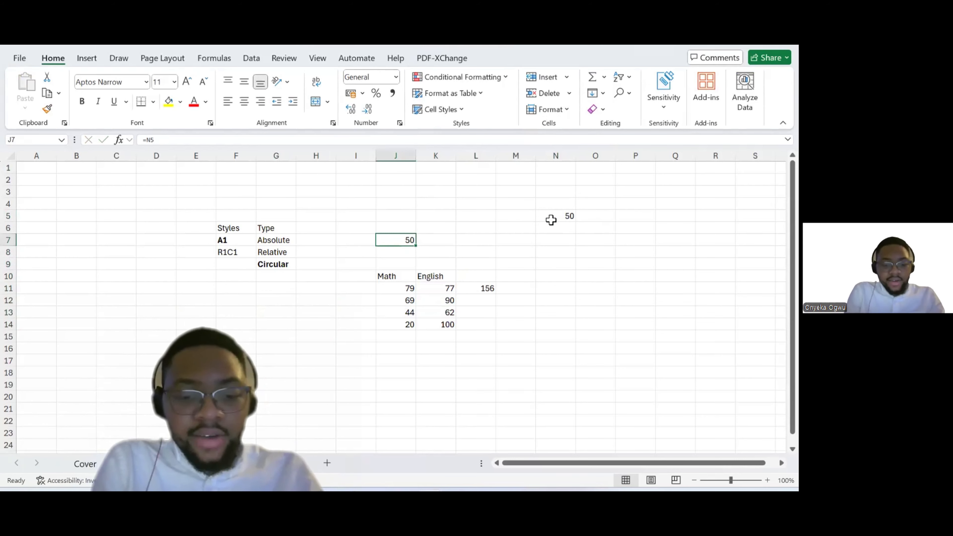
- Copy the relative formula from J7 into K7, and from there into L7
key("ctrl+c")
key("Right")
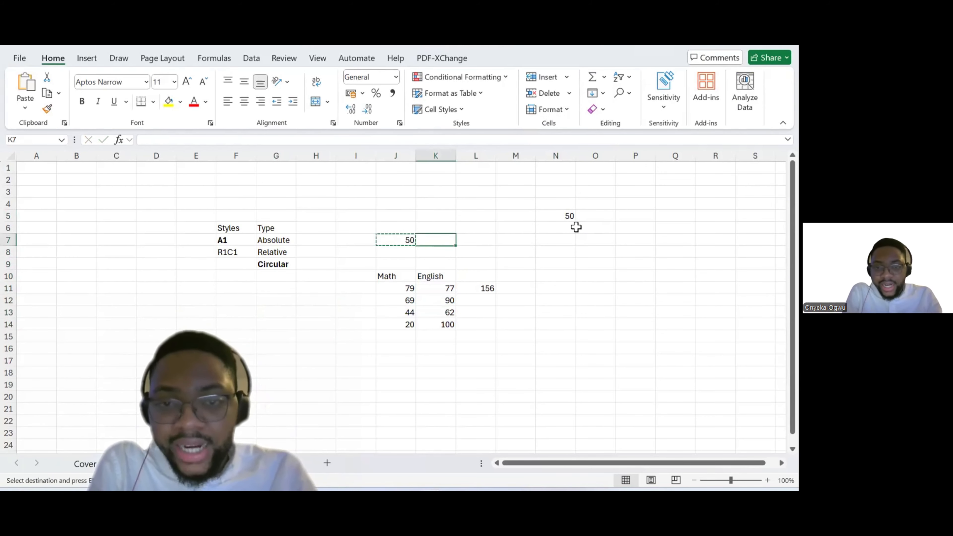
key("ctrl+v")
key("Escape")
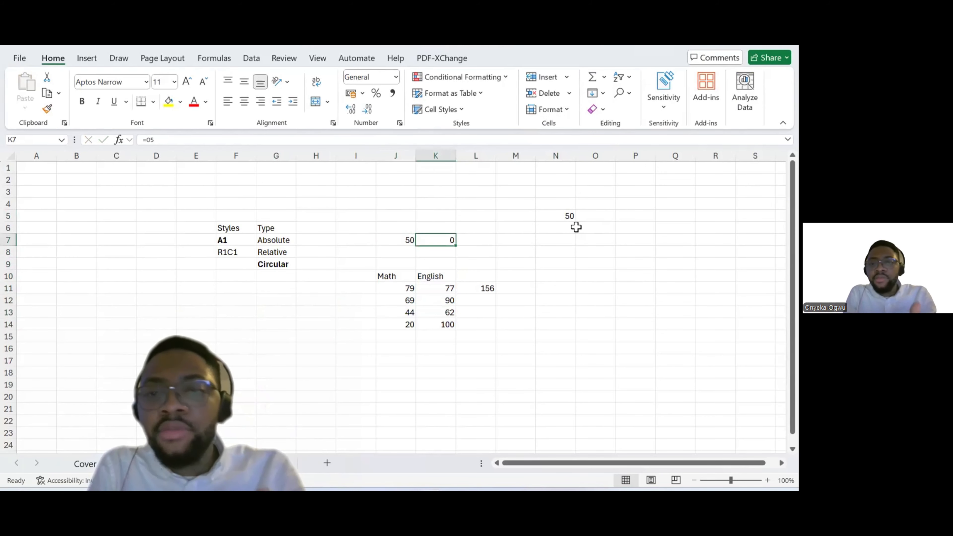
key("ctrl+c")
key("Right")
key("ctrl+v")
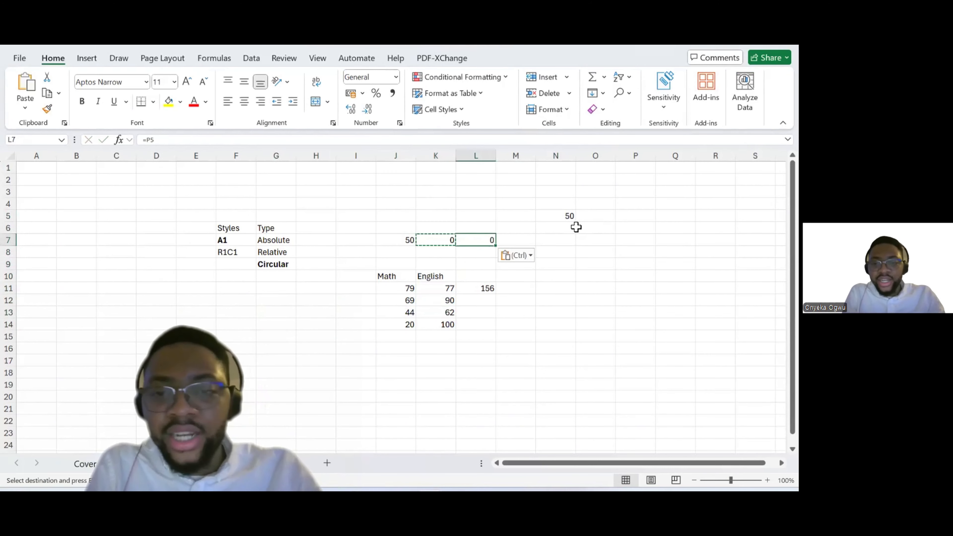
key("Escape")
key("Left")
key("Right")
- Clear the copied formulas from K7:L7 and return to J7
key("shift+Left")
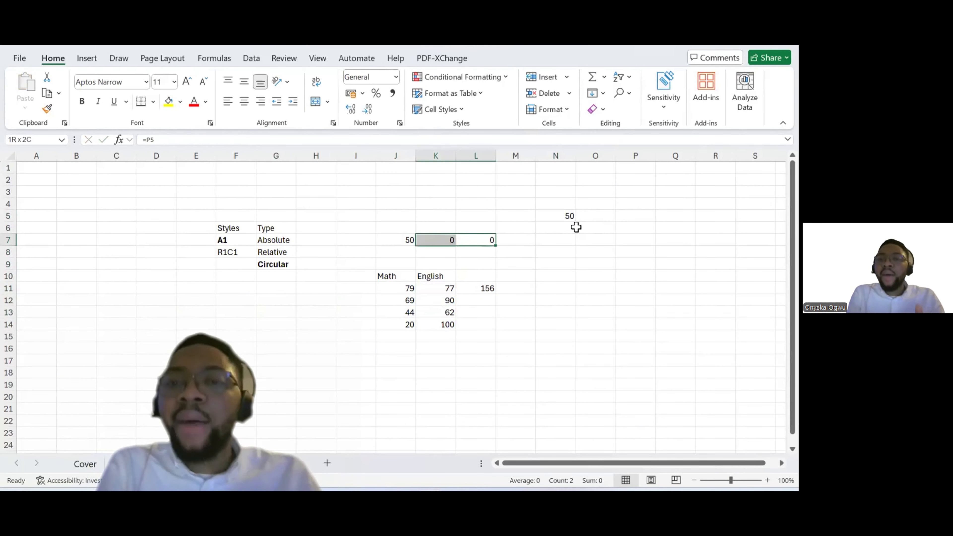
key("Delete")
key("Left")
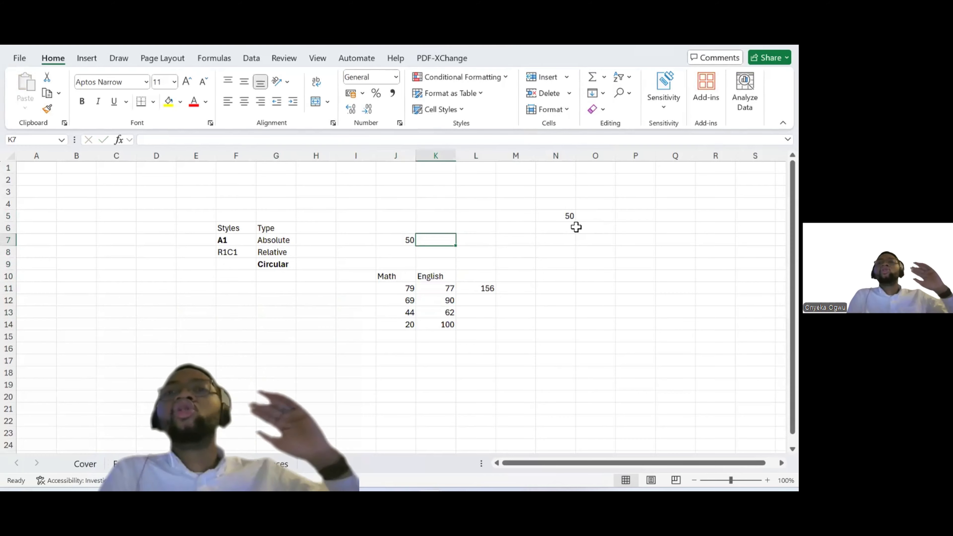
key("Left")
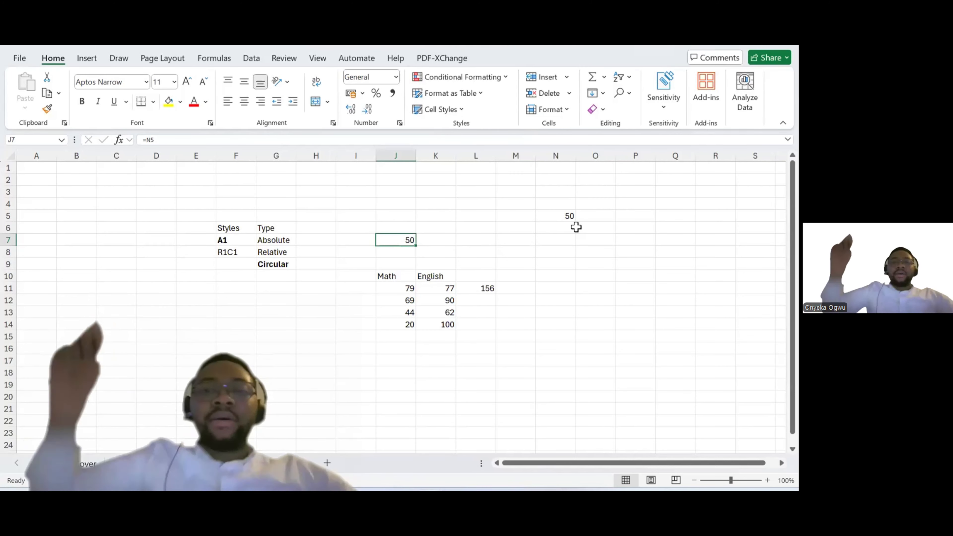
- Try copying the relative formula from J7 into H11
key("ctrl+c")
key("Left")
key("Left")
key("Down")
key("Down")
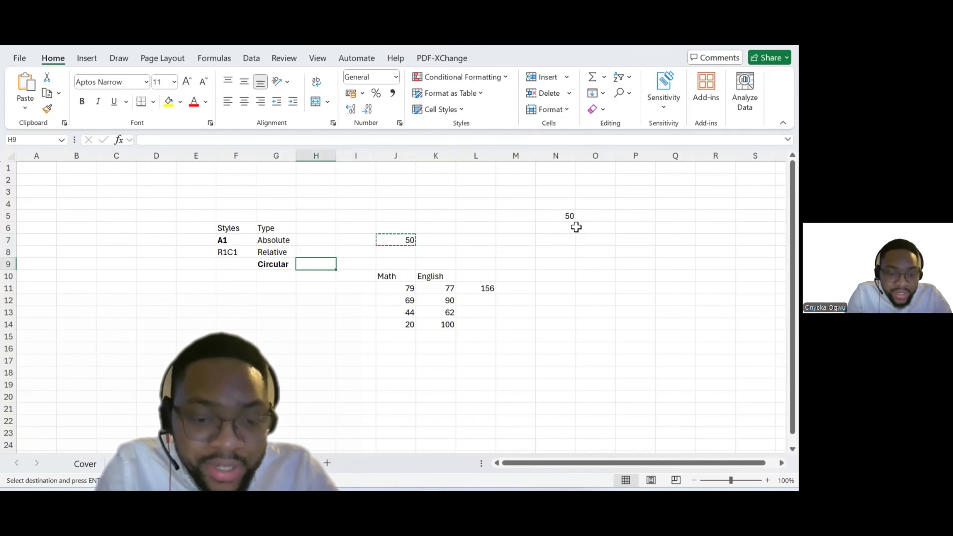
key("Down")
key("Down")
key("ctrl+v")
key("Escape")
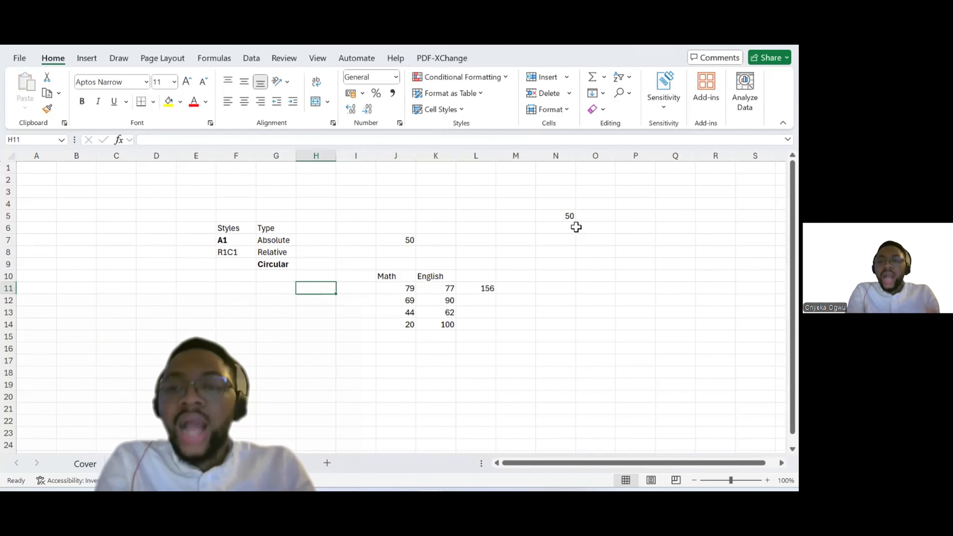
key("Up")
key("Up")
key("Up")
key("Up")
key("Right")
key("Right")
key("Right")
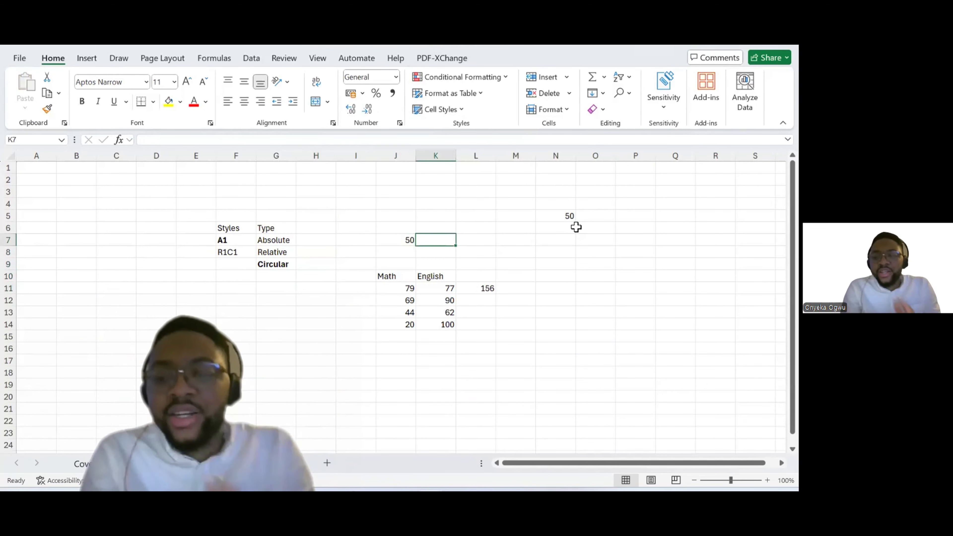
key("Left")
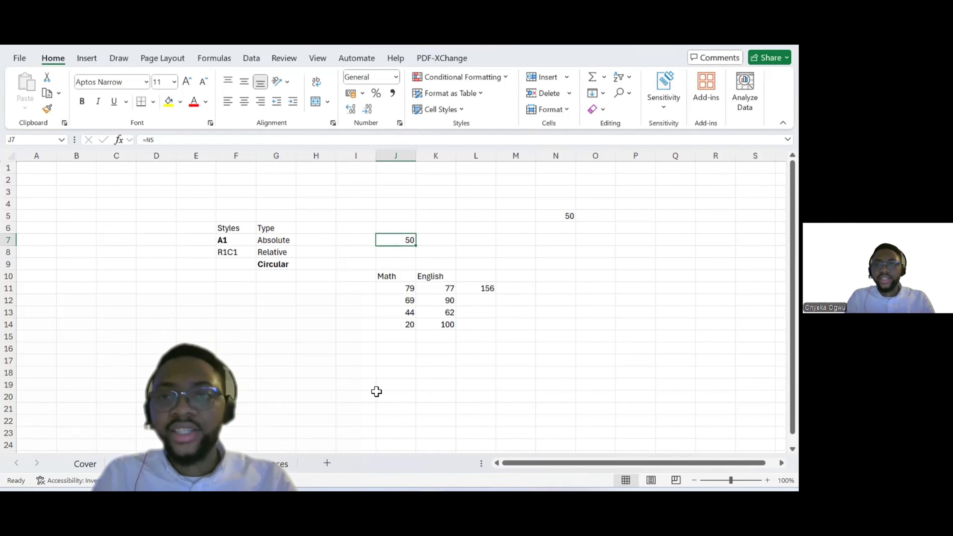
key("alt+Tab")
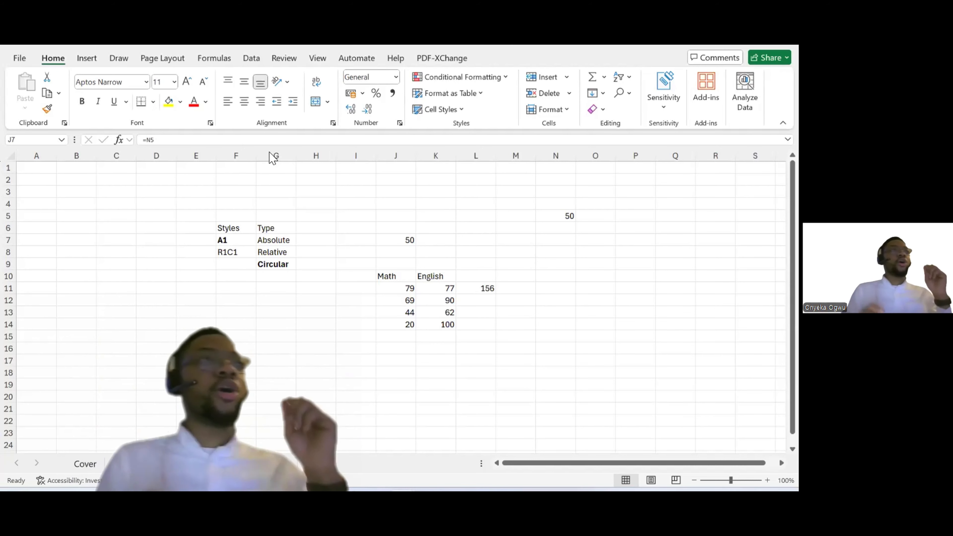
- Move the Circular label down to G10 and enter Mixed in G9 as another reference type
left_click(271, 262)
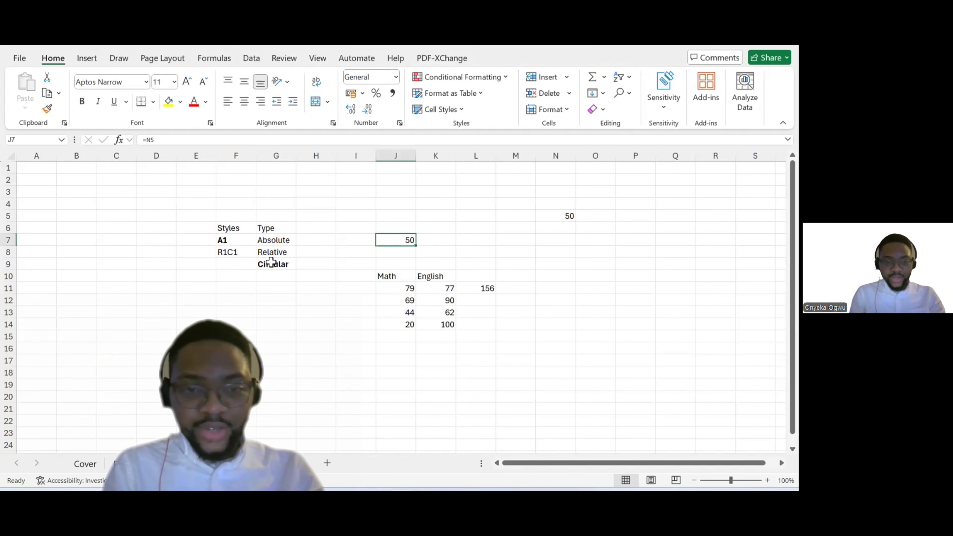
key("F2")
key("Escape")
left_click(265, 264)
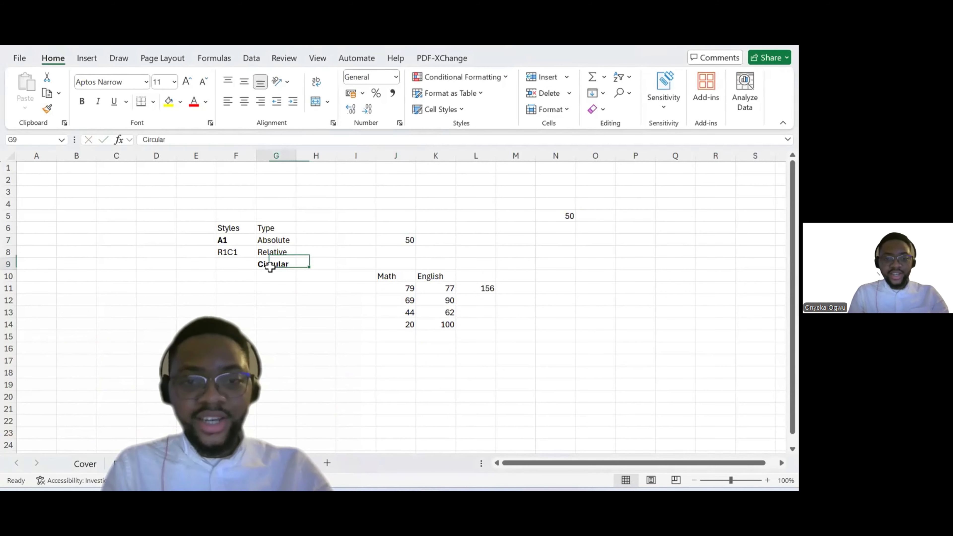
left_click_drag(272, 269, 271, 272)
left_click(270, 265)
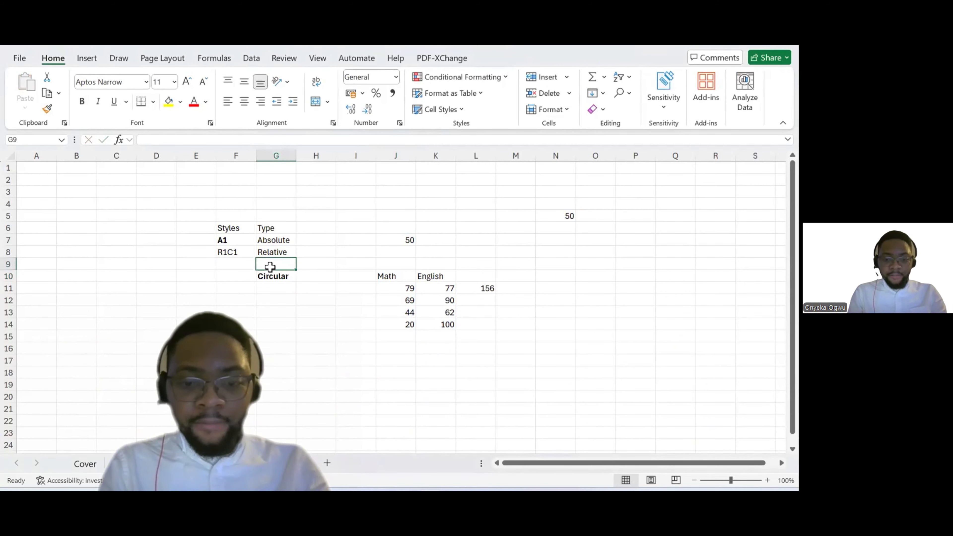
type("Mixed")
key("ctrl+Return")
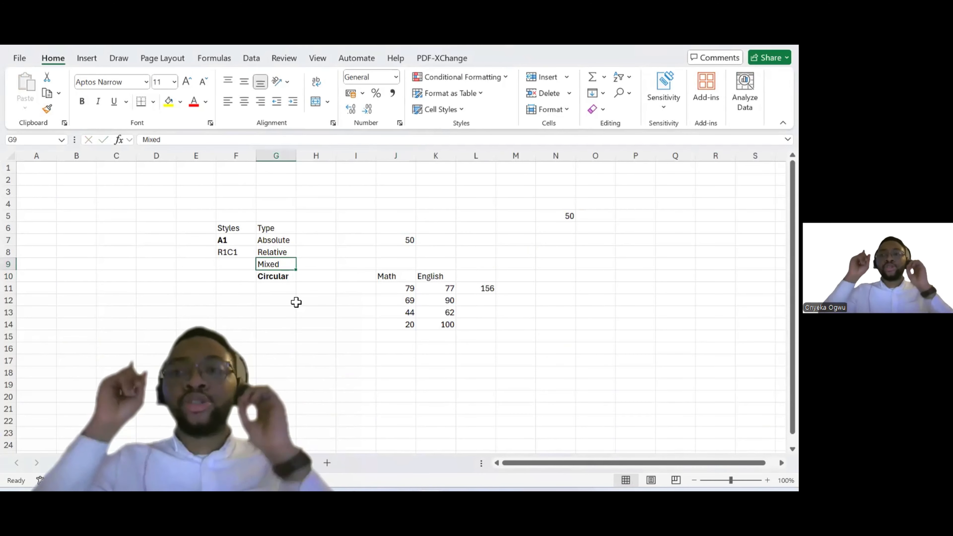
- Describe the Absolute, Relative and Mixed types in H7:H9 as Both, None and One of them
left_click(309, 243)
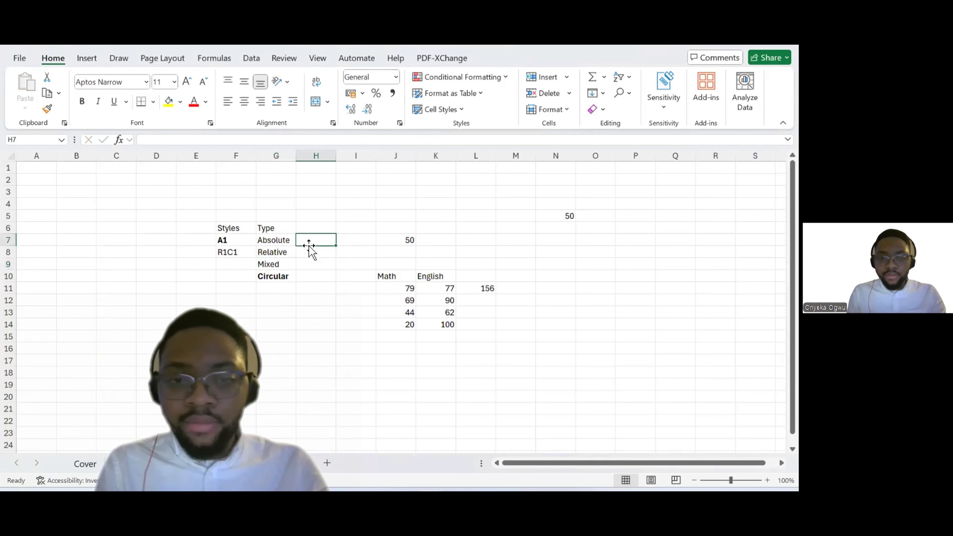
type("Both")
key("Return")
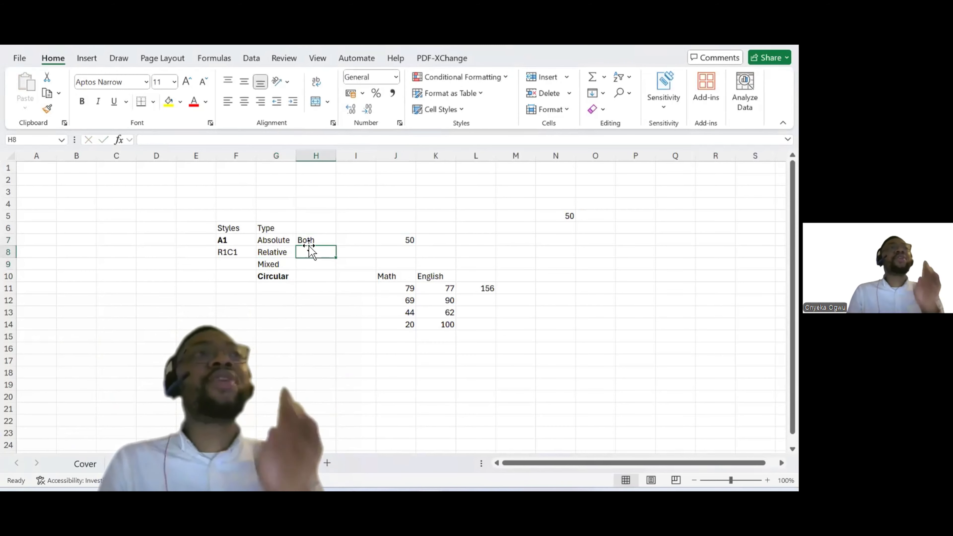
type("None")
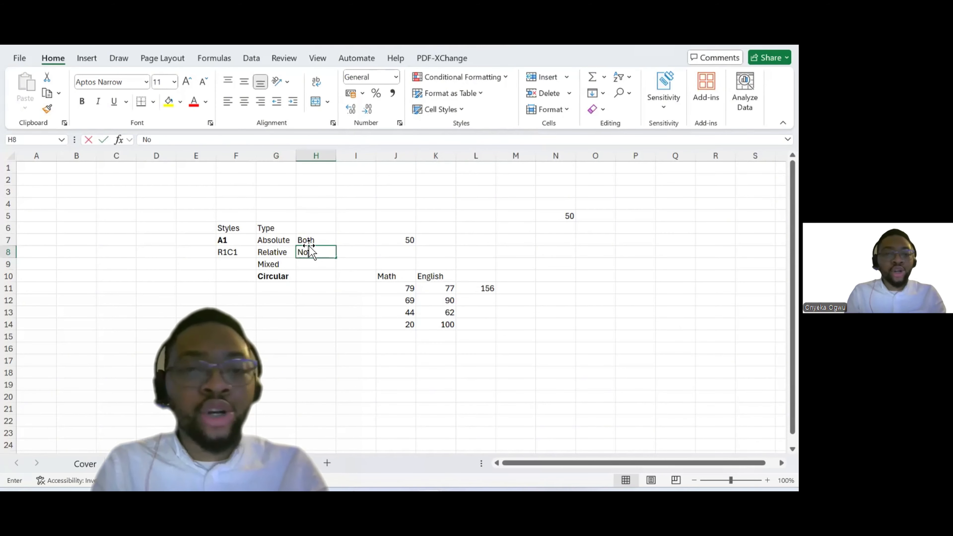
key("Return")
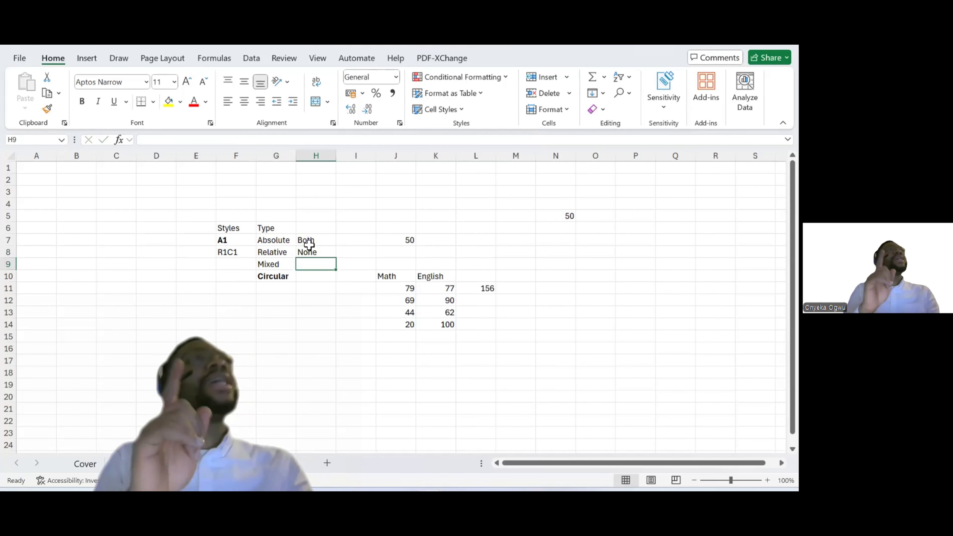
type("One of them")
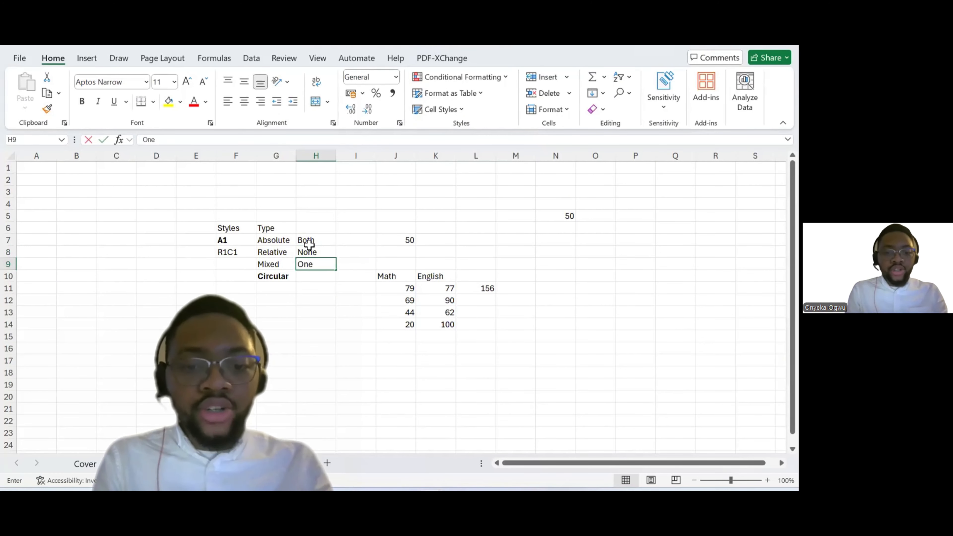
key("Return")
key("Up")
key("Up")
key("Up")
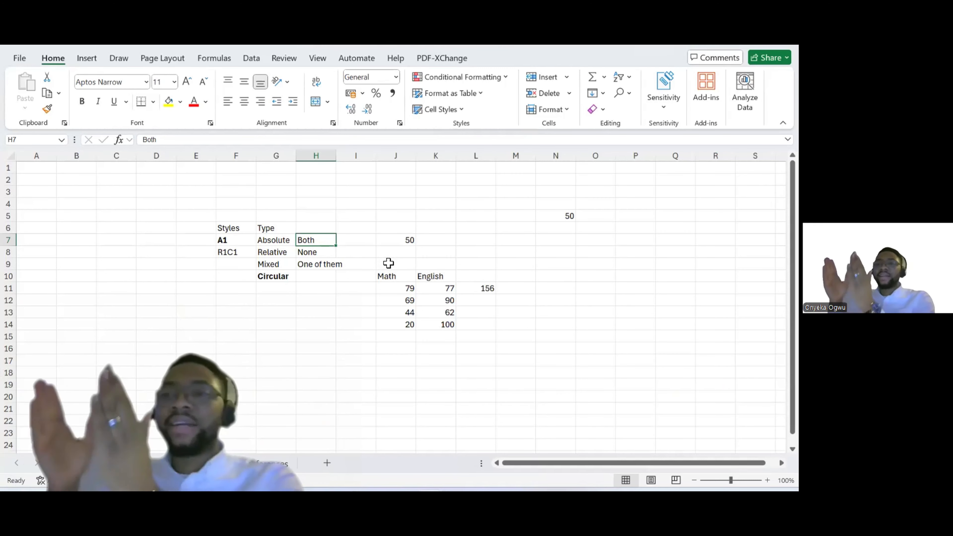
- Examine the relative formula in J7 and the descriptions of the reference types in G7:H9
left_click(407, 237)
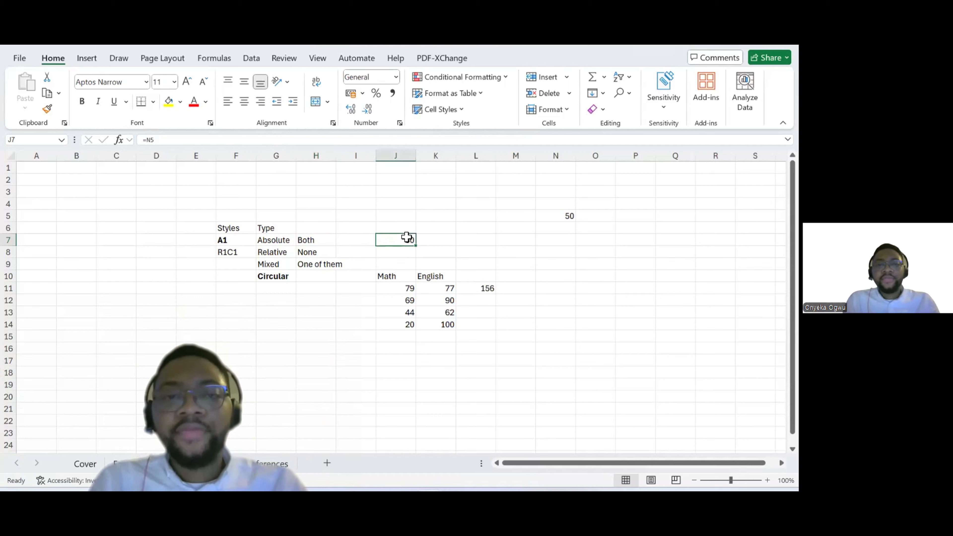
left_click(145, 140)
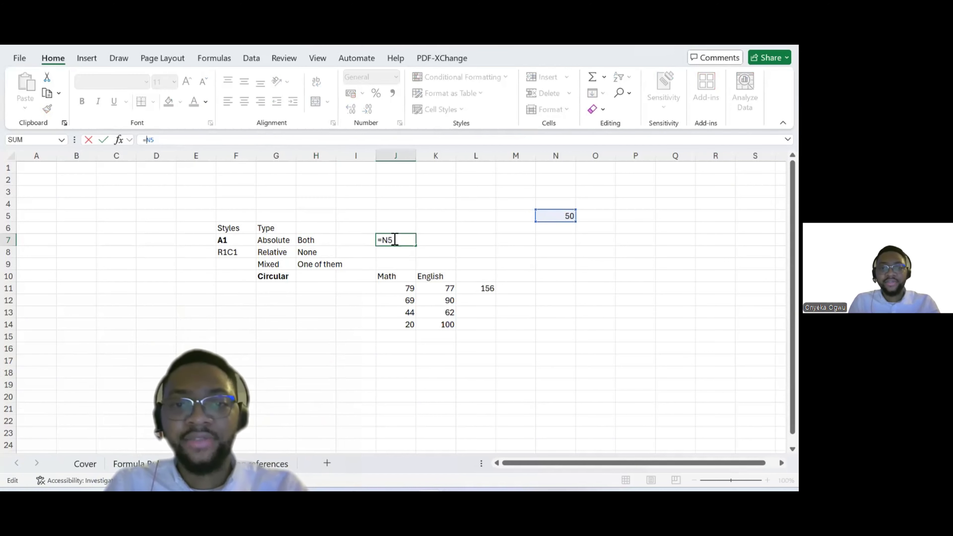
key("Escape")
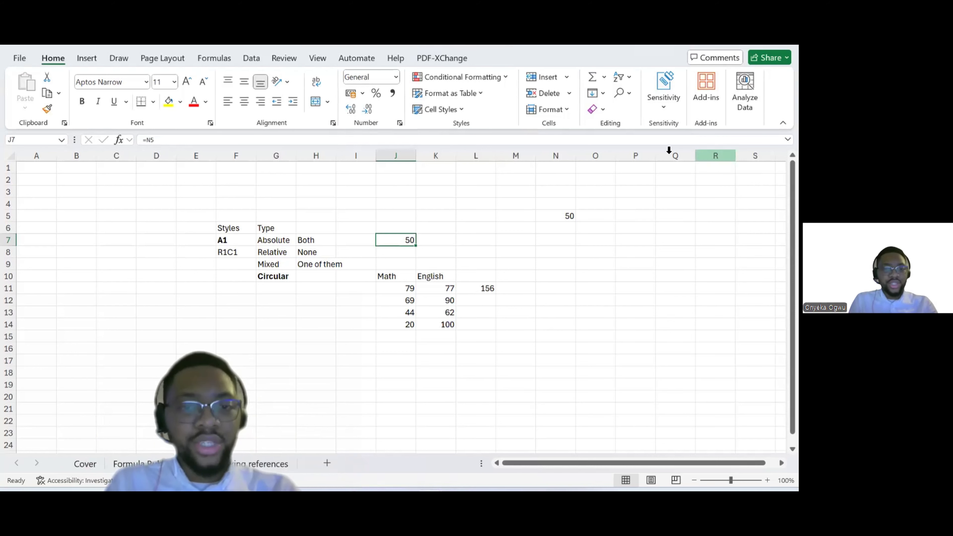
left_click_drag(272, 240, 321, 263)
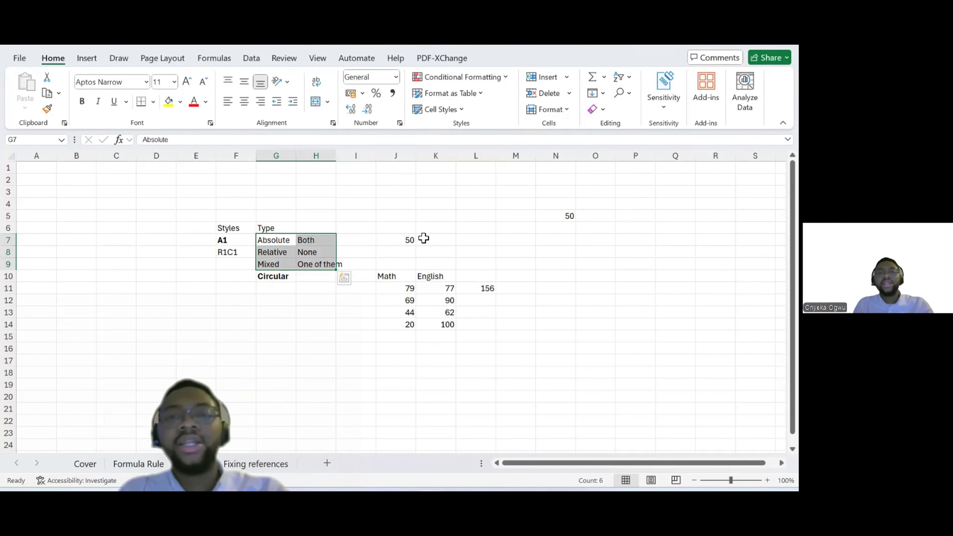
- Make the reference in J7 absolute by fixing the column and then the row, giving =$N$5
left_click(399, 244)
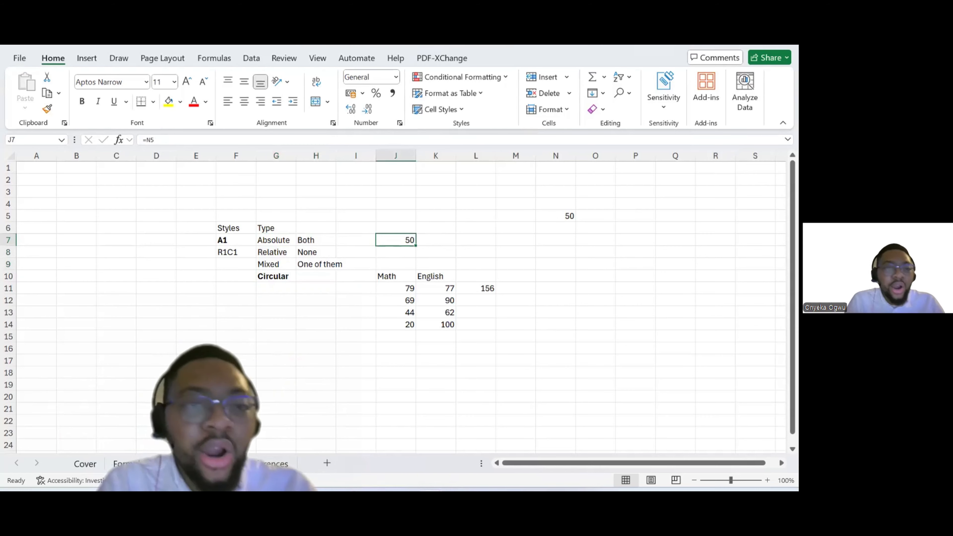
left_click(148, 139)
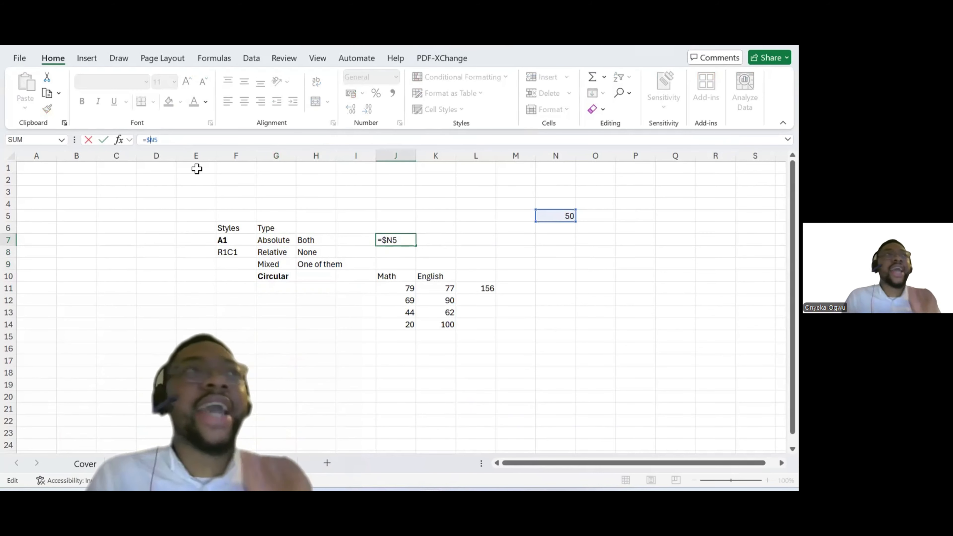
type("$")
key("ctrl+Return")
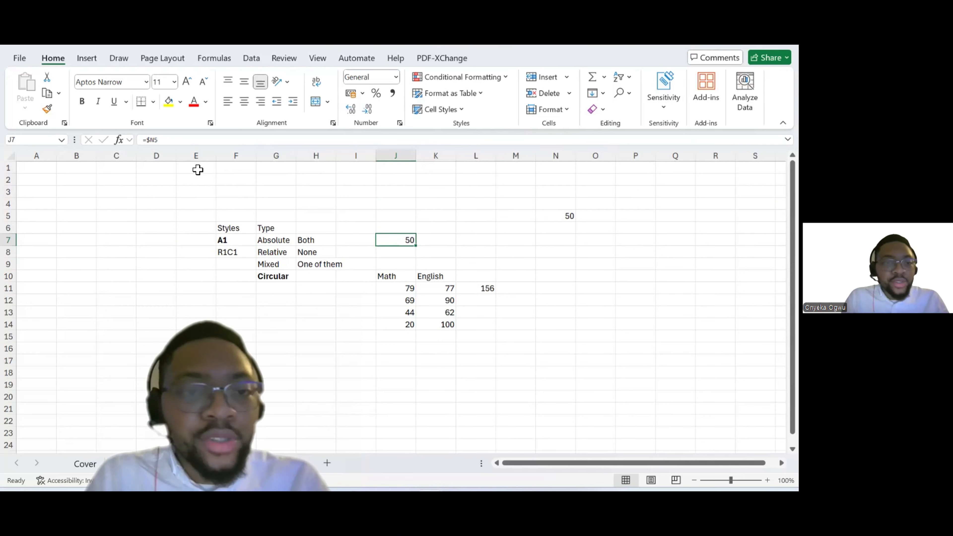
left_click(165, 142)
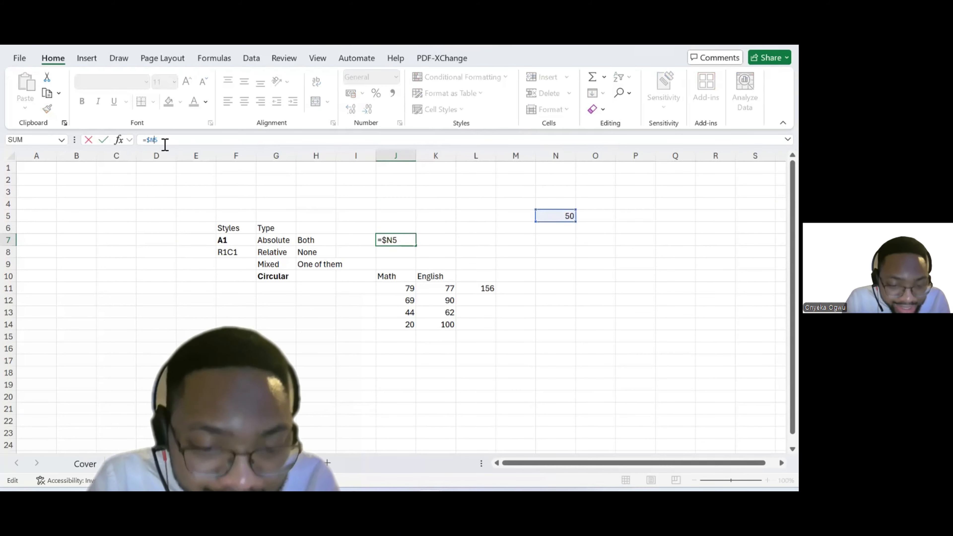
type("$")
key("ctrl+Return")
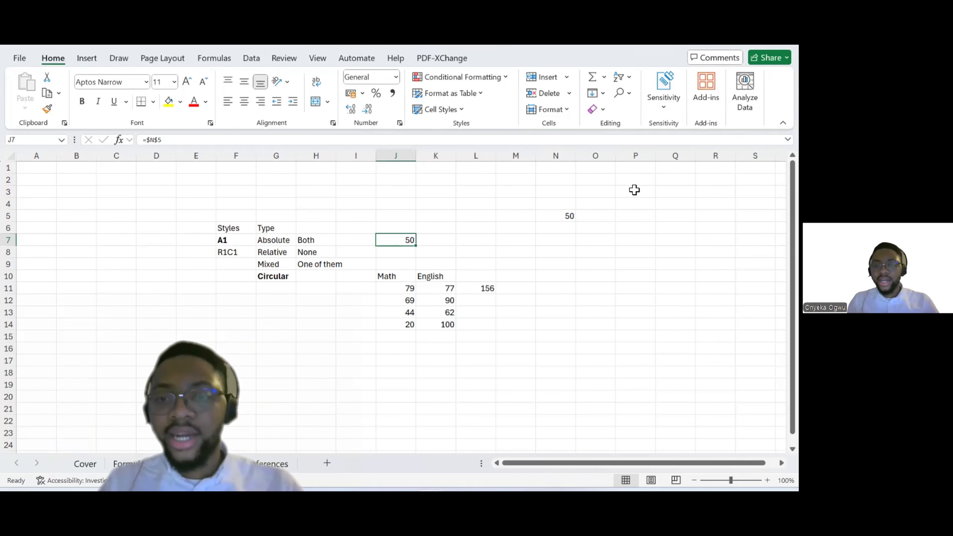
- Enter 40 in O5 and 60 in P5 beside the existing value in N5
left_click(589, 207)
key("Down")
key("Left")
key("Right")
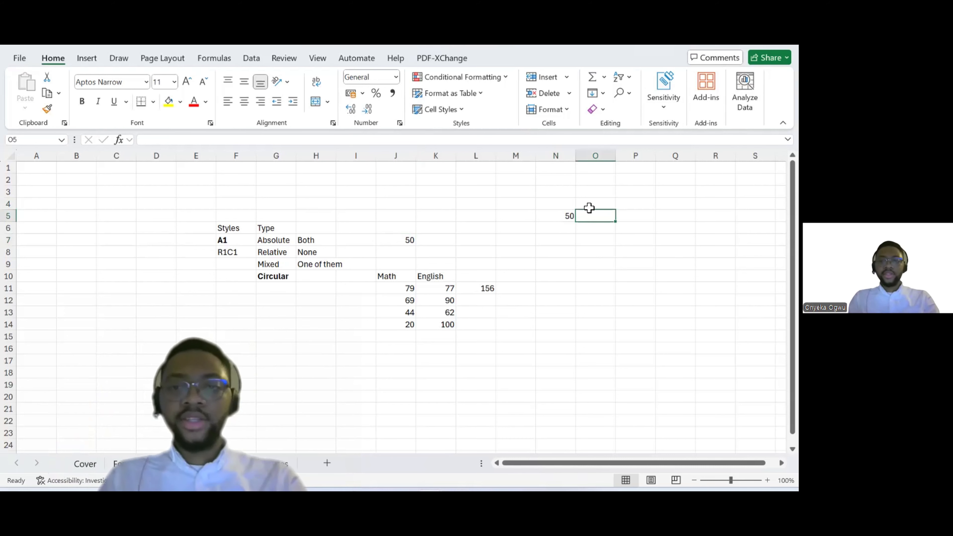
type("40")
key("Right")
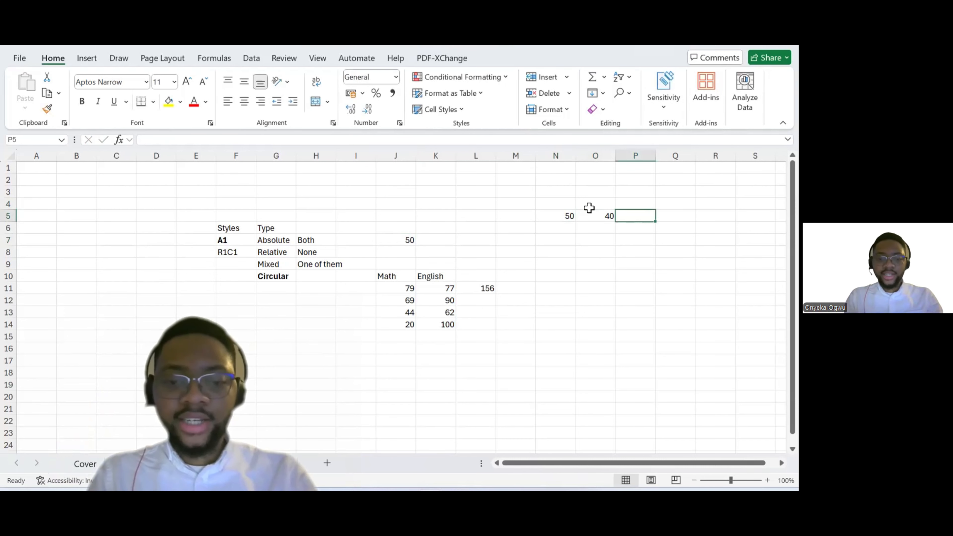
type("34905")
key("ctrl+Return")
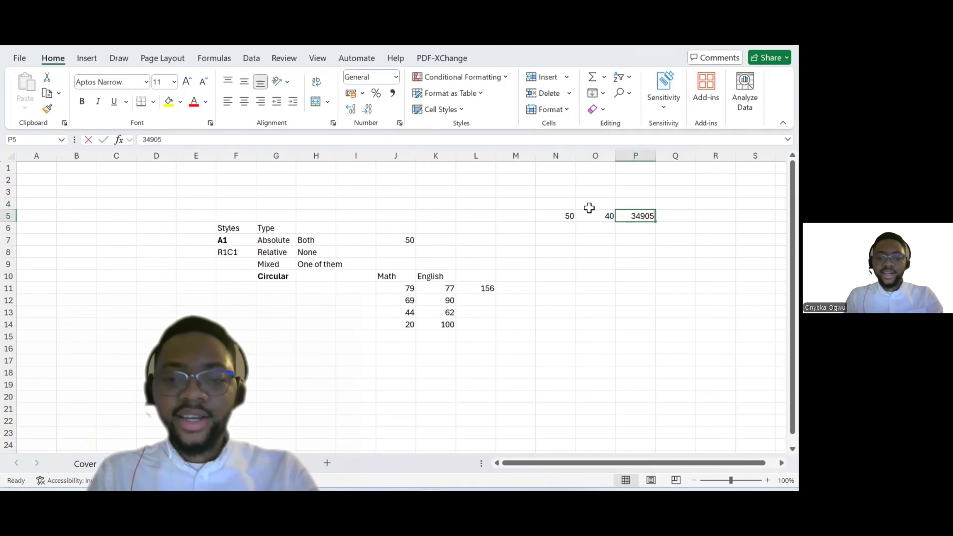
type("60")
key("Left")
- Clear the absolute reference formula from J7
key("Left")
key("Down")
key("Down")
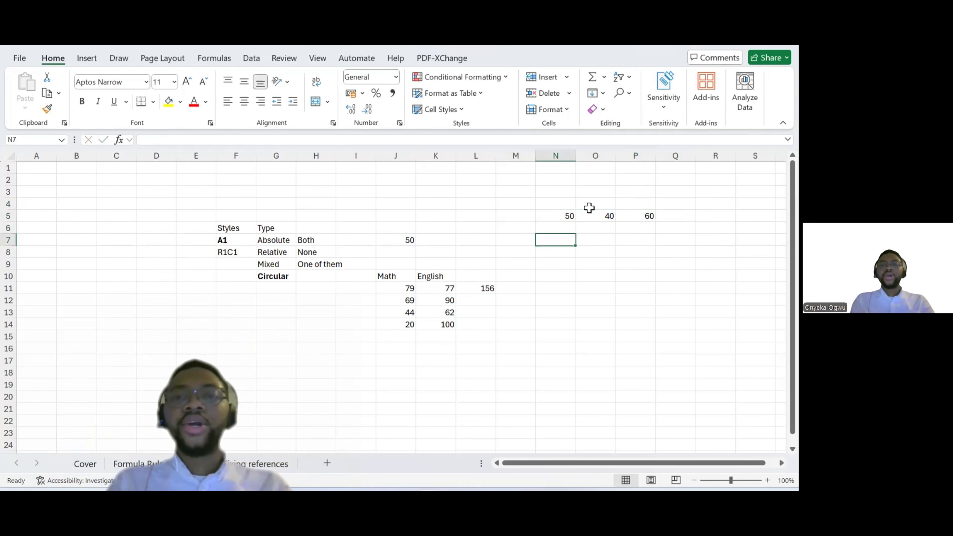
key("Left")
key("Left")
key("Left")
key("Left")
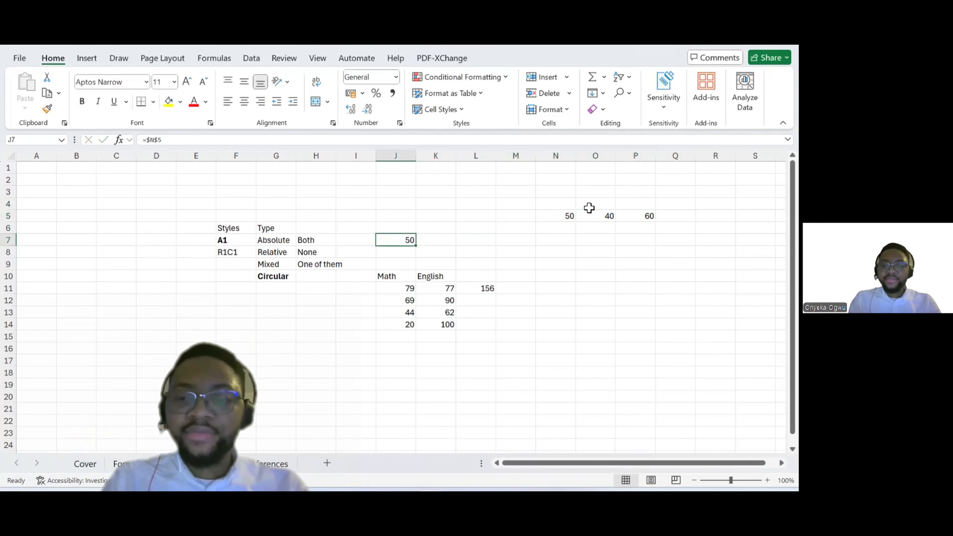
key("Delete")
left_click(324, 390)
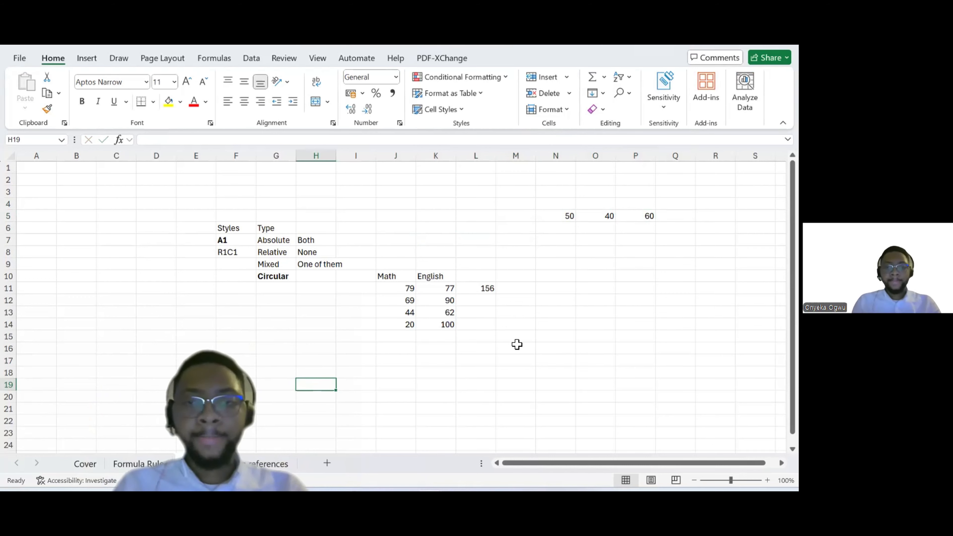
- Enter the numbers 1, 2 and 3 across O11:Q11 as the column headings of a multiplication grid
left_click(600, 289)
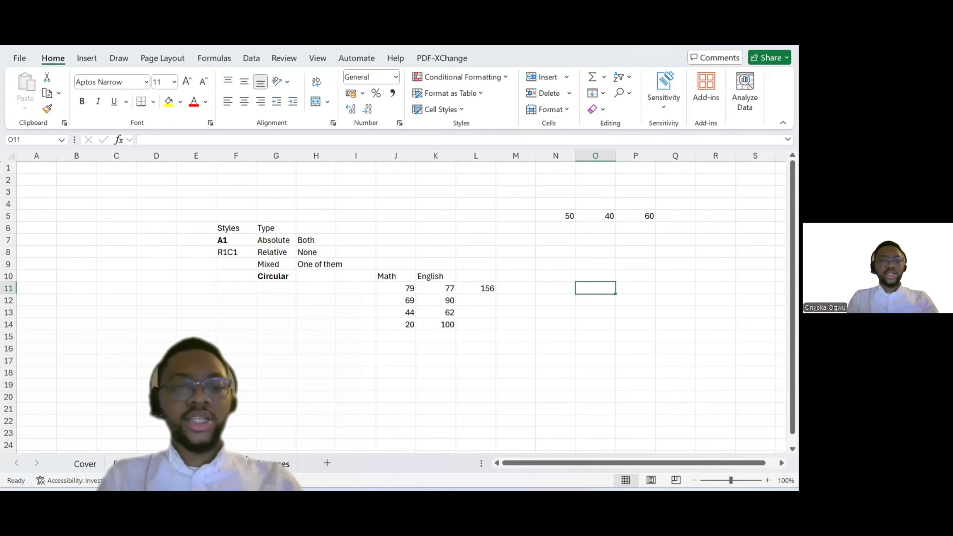
type("1")
key("Tab")
type("2")
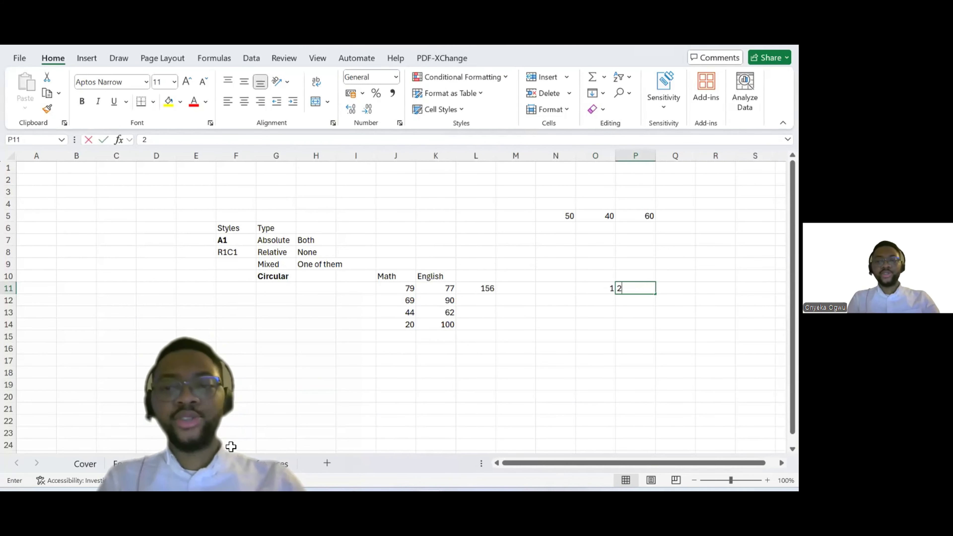
key("Tab")
type("3")
key("Left")
key("Left")
key("ctrl+shift+Right")
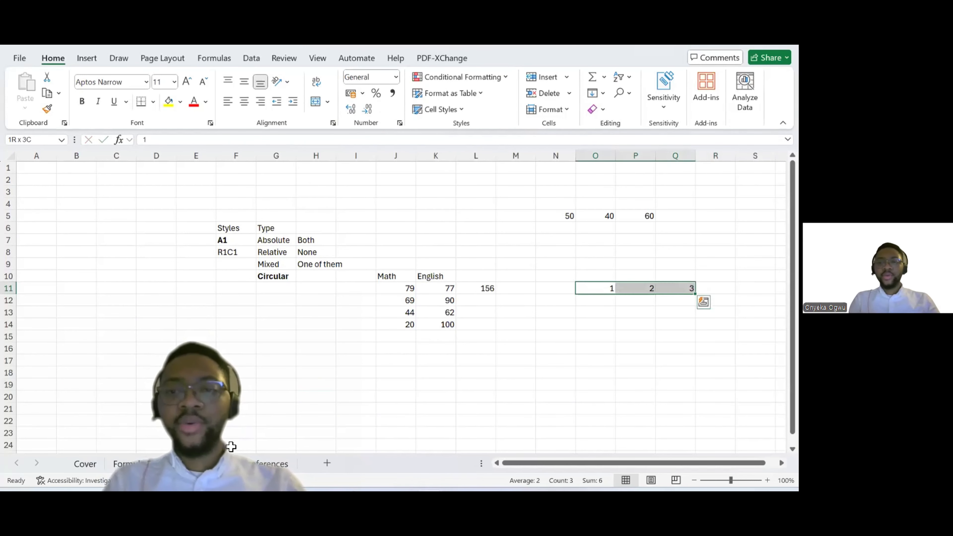
- Enter the numbers 1, 2 and 3 down N12:N14 as the row headings of the multiplication grid
key("Left")
key("Down")
type("1")
key("Return")
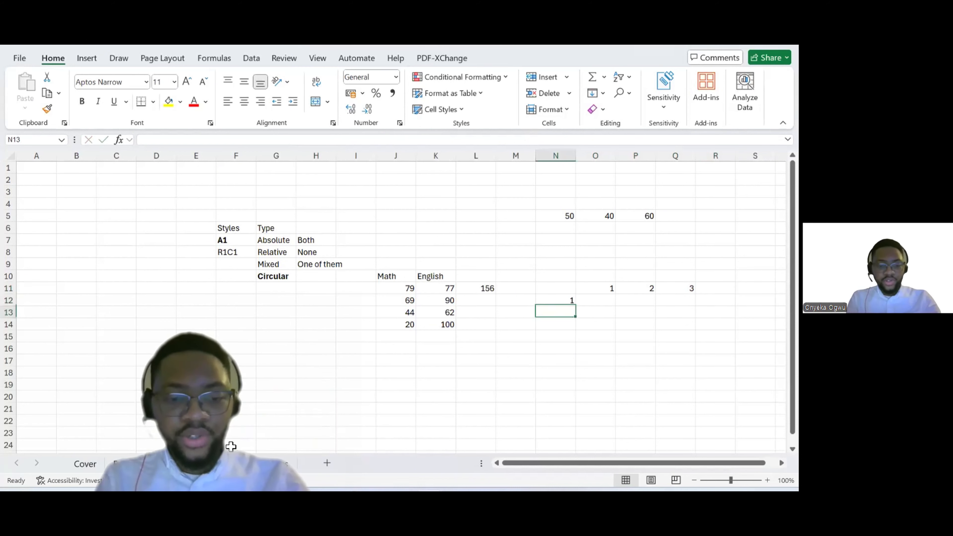
type("2")
key("Return")
type("3")
key("ctrl+Return")
key("Up")
key("Up")
key("Up")
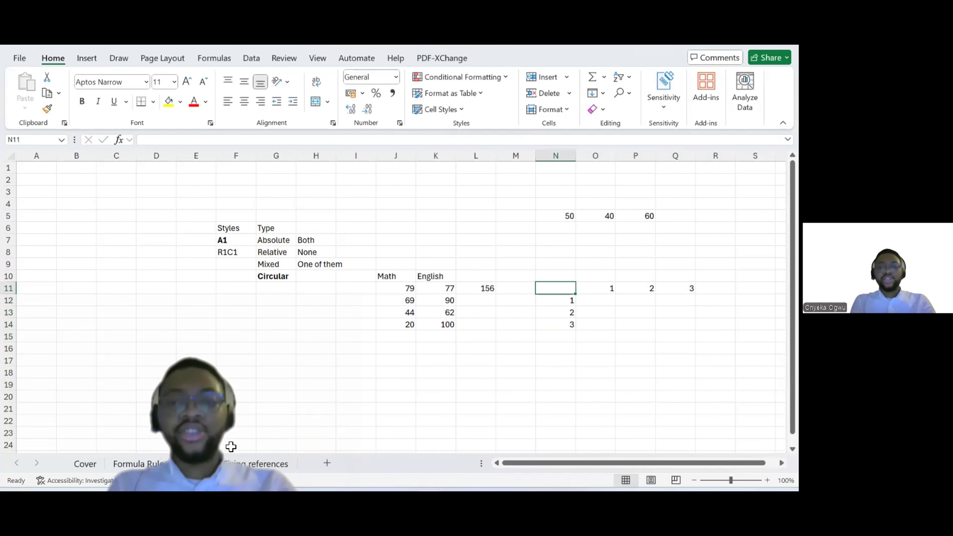
key("Down")
key("Right")
key("Right")
key("Right")
key("Left")
key("Left")
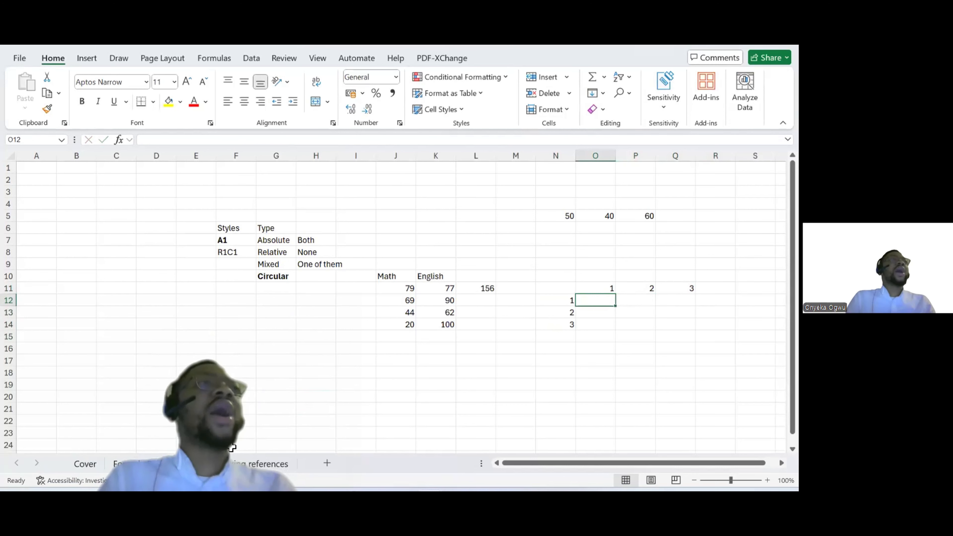
type("=")
key("Left")
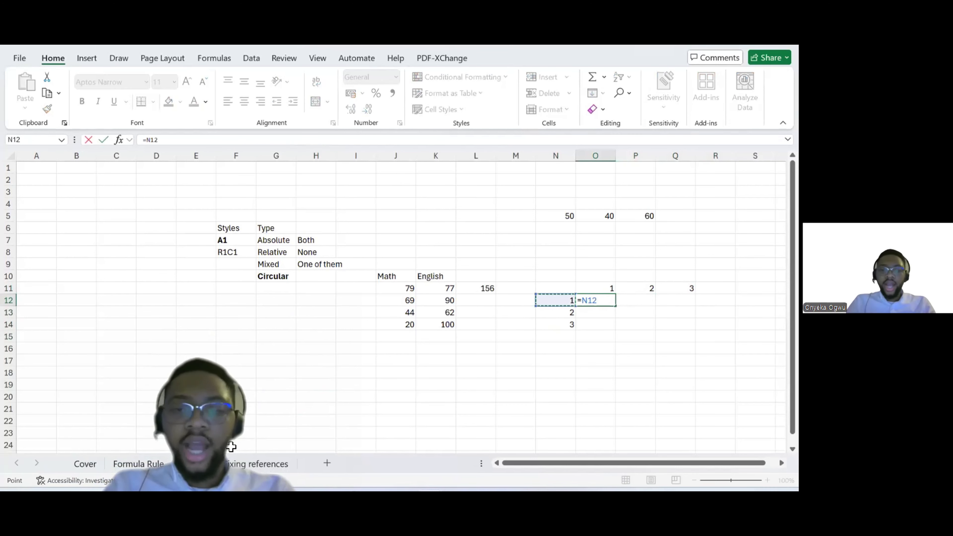
key("Escape")
key("Up")
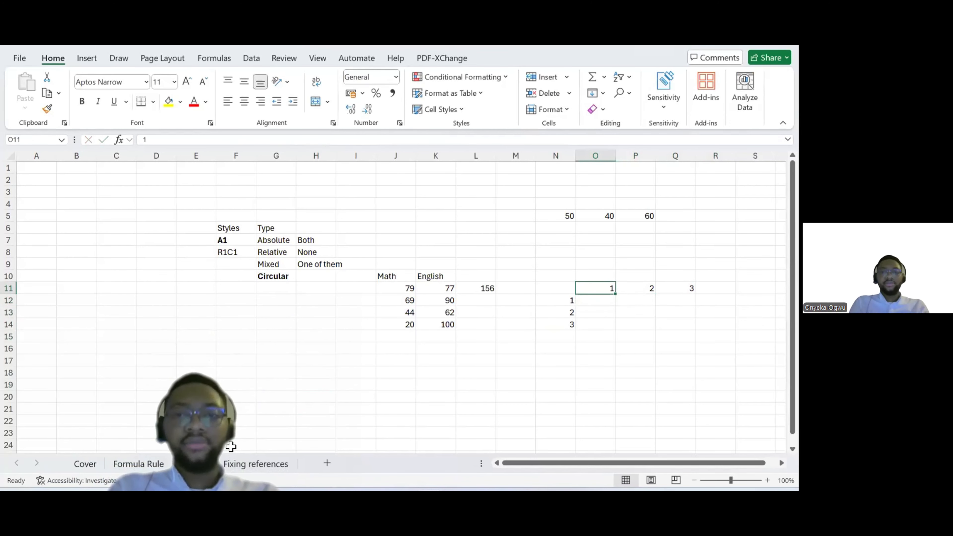
key("Right")
key("Right")
key("Left")
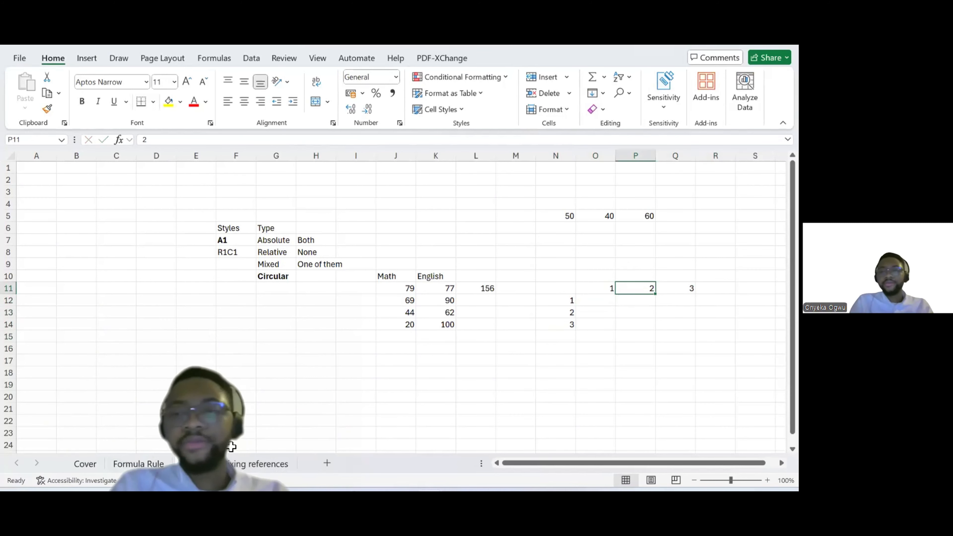
- Enter =N12*O11 in O12 to multiply the first row heading by the first column heading
key("Down")
key("Left")
type("=")
key("Left")
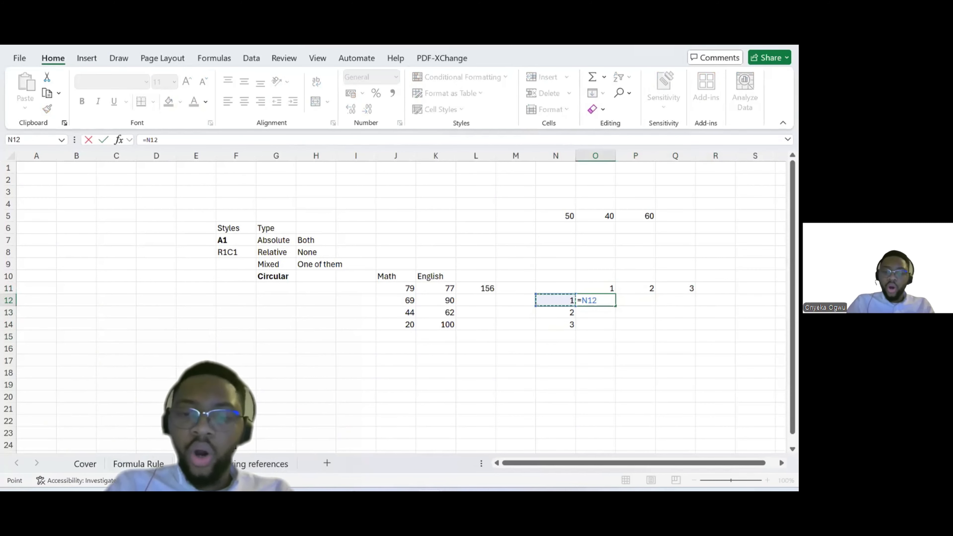
type("*")
key("Up")
key("Return")
key("Up")
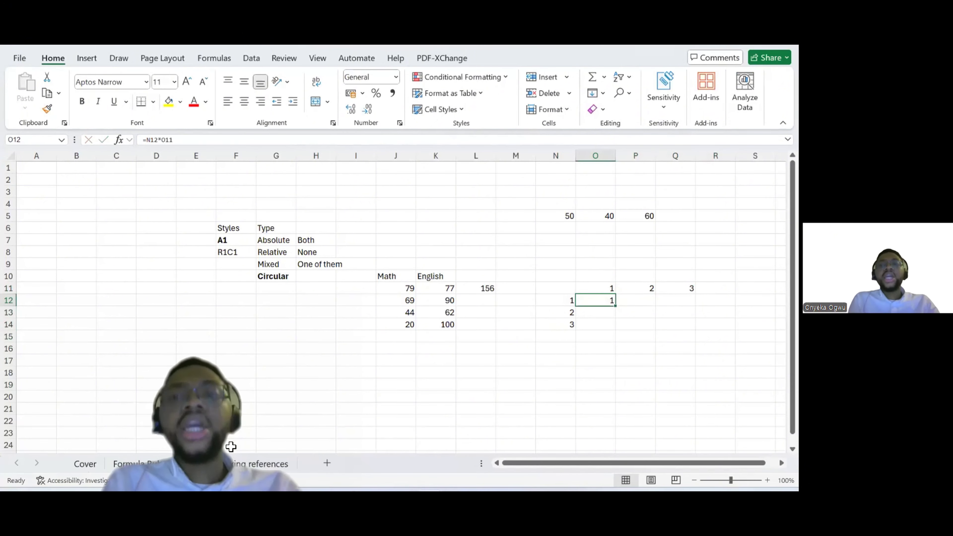
- Copy the relative formula from O12 across the whole grid O12:Q14
key("ctrl+c")
key("shift+Down")
key("shift+Down")
key("shift+Right")
key("shift+Right")
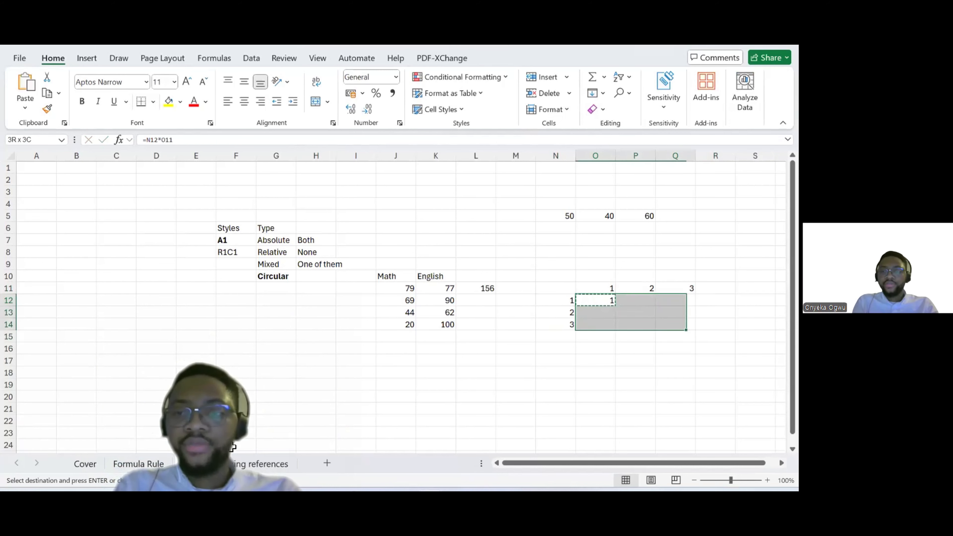
key("ctrl+v")
key("Down")
key("Escape")
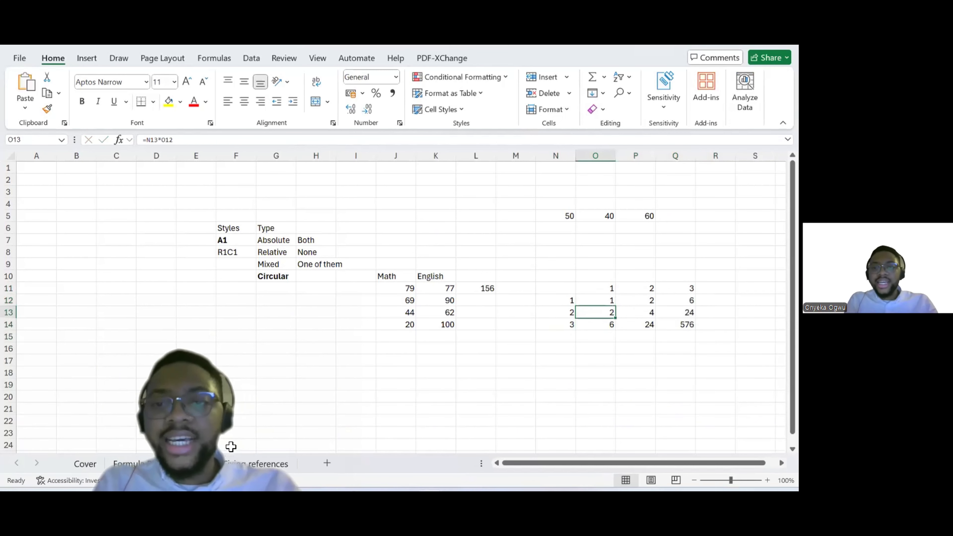
- Fill the column headings in O11:Q11 with yellow
key("Up")
key("Up")
key("Down")
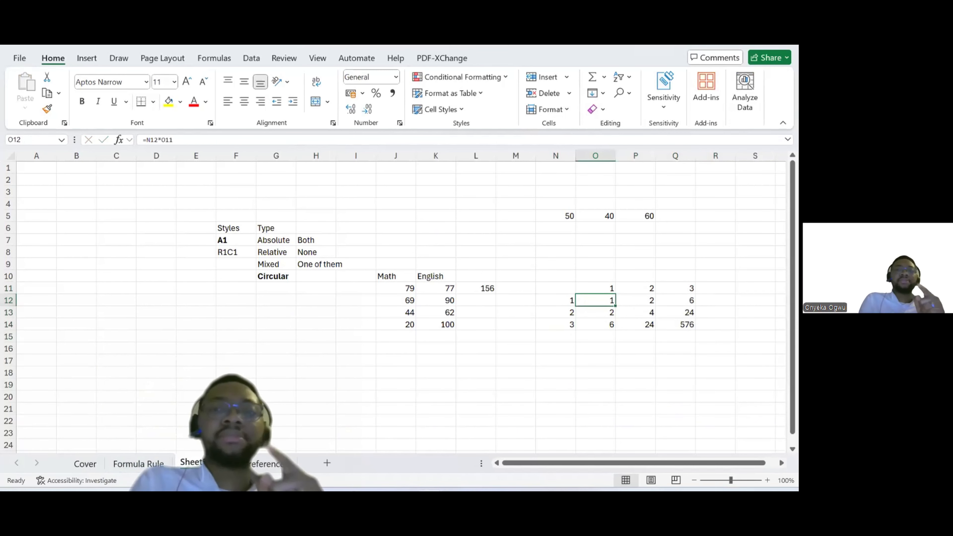
key("Up")
key("Right")
key("Right")
key("Left")
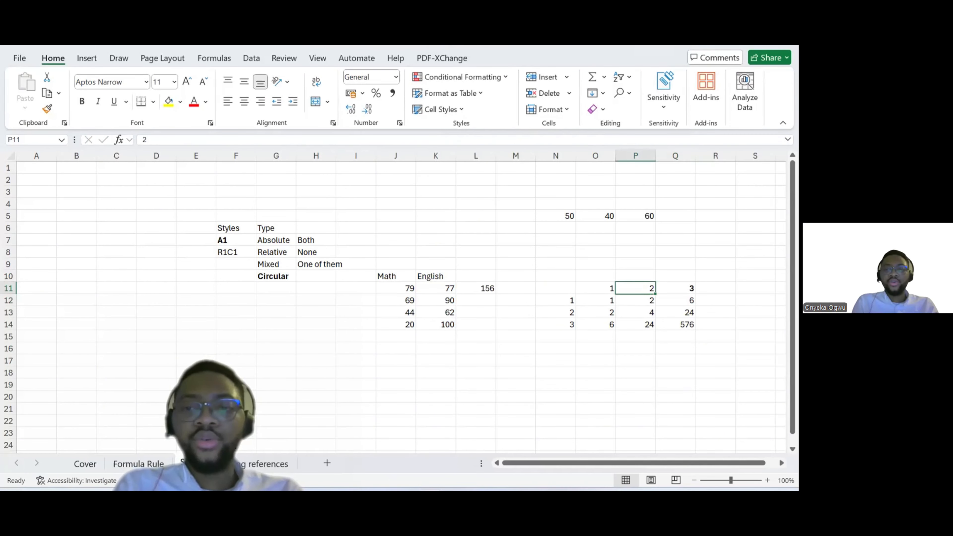
key("shift+Left")
key("shift+Right")
key("shift+Right")
key("Left")
key("shift+Right")
key("shift+Right")
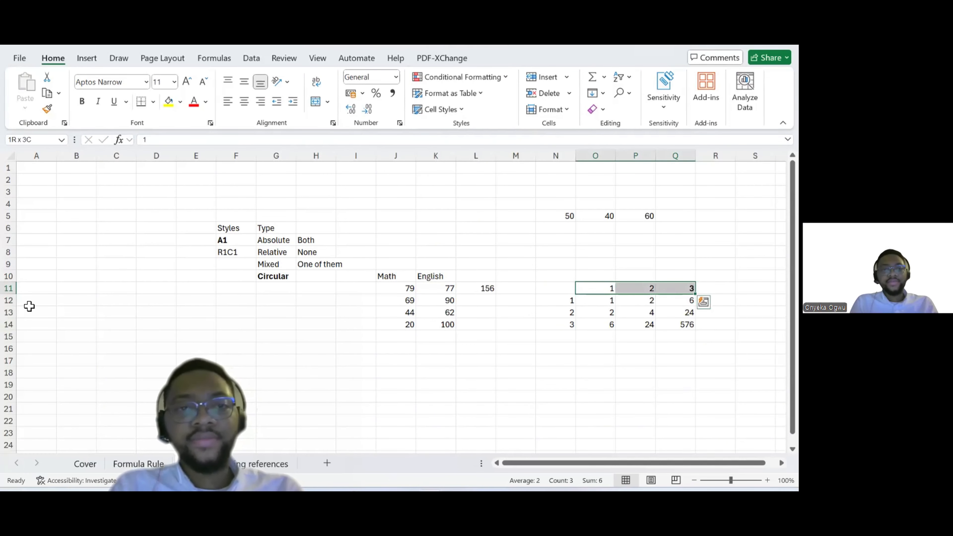
left_click(169, 102)
- Fill the row headings in N12:N14 with yellow
key("Down")
key("Left")
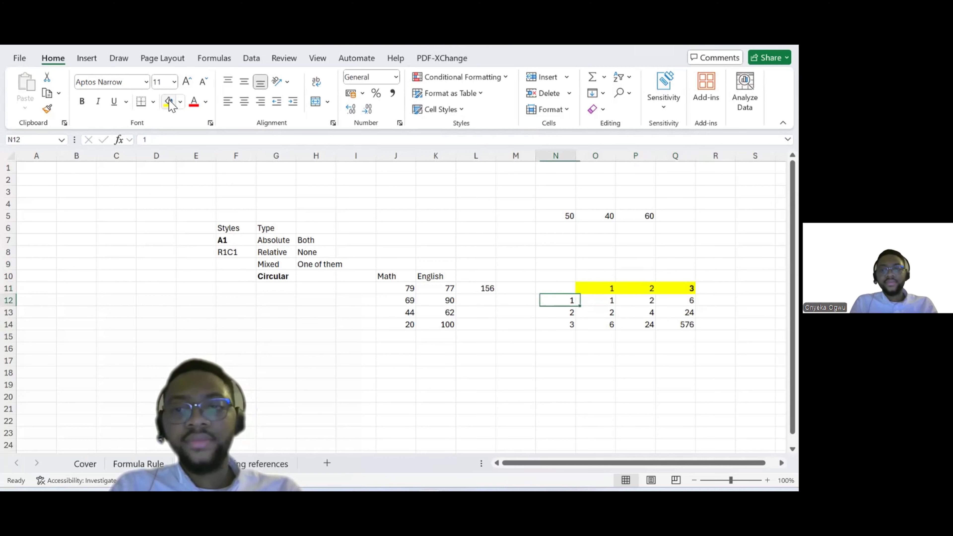
key("shift+Down")
key("shift+Down")
left_click(168, 102)
- Inspect the copied formula in Q14 to see which cells it multiplies
key("Right")
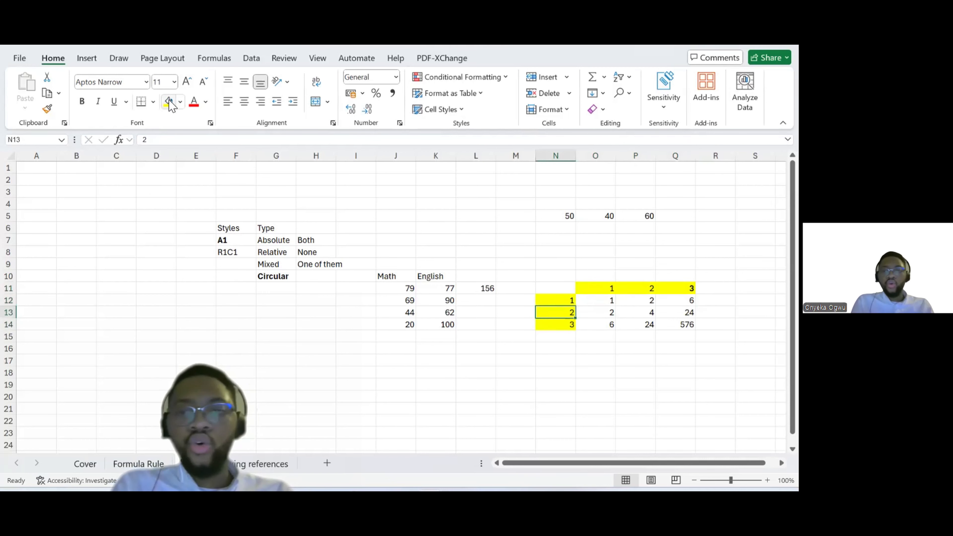
key("Up")
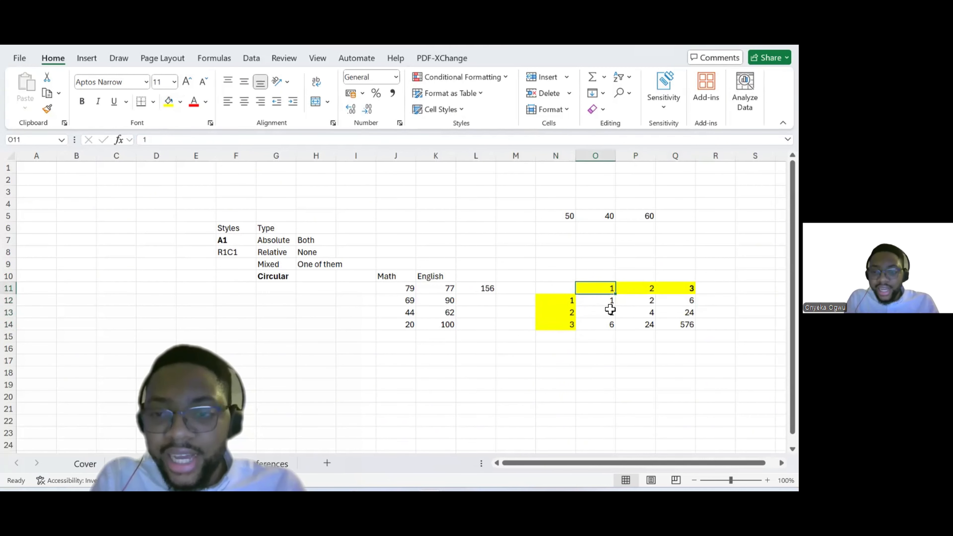
left_click(684, 322)
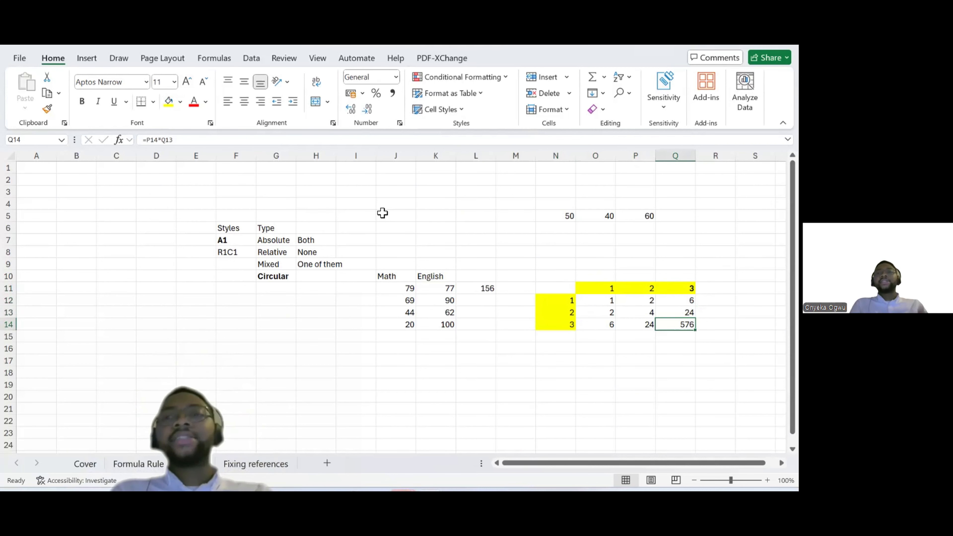
- Examine the copied formulas in P14, O14 and Q14 to see which cells each one multiplies
key("Left")
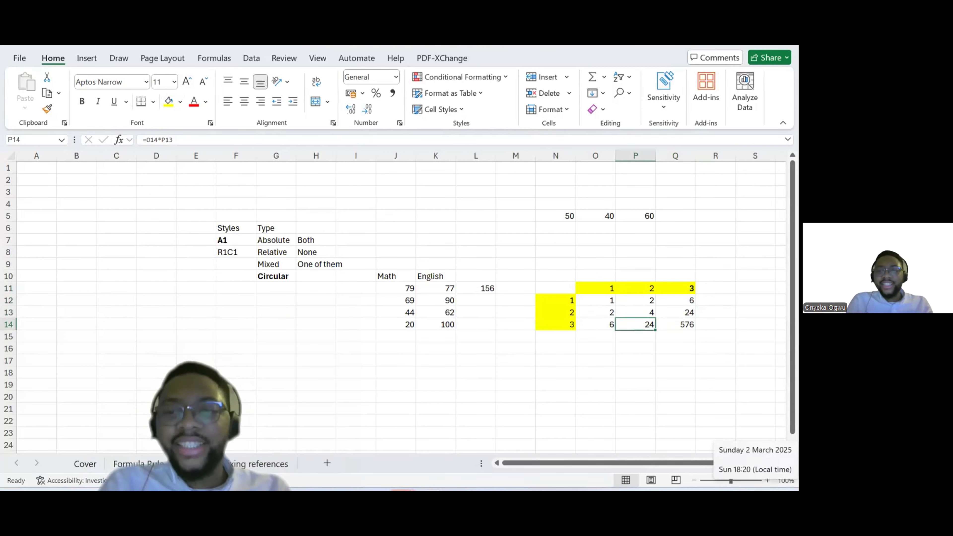
key("Left")
key("Up")
key("Down")
key("Right")
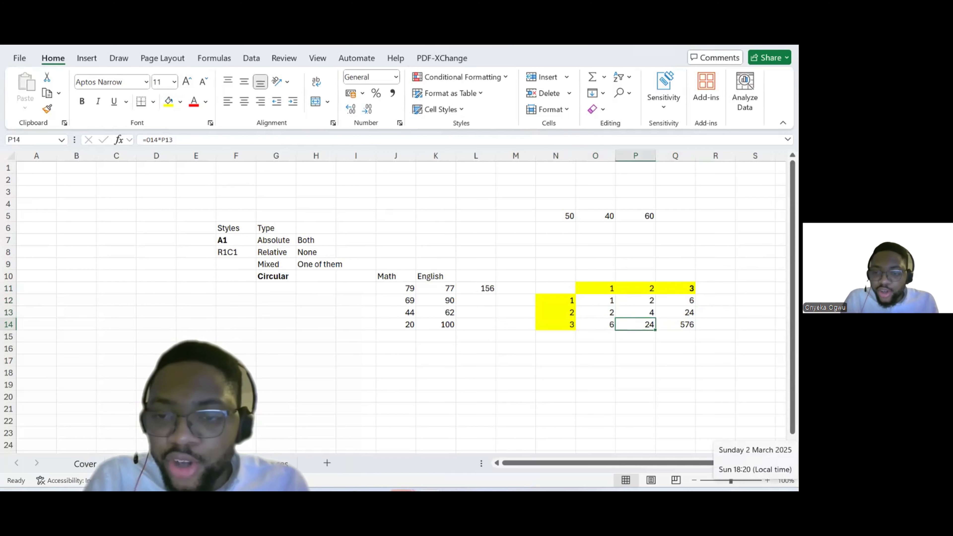
key("Left")
key("Right")
key("Right")
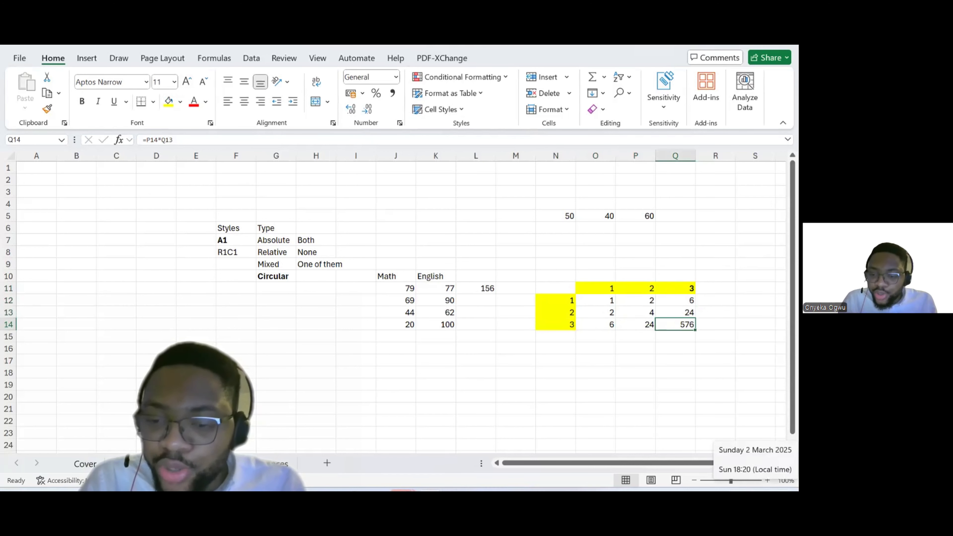
- Try the formula =N14*Q11 in Q14 to multiply the row heading by the column heading
type("=")
key("Left")
key("Left")
key("Left")
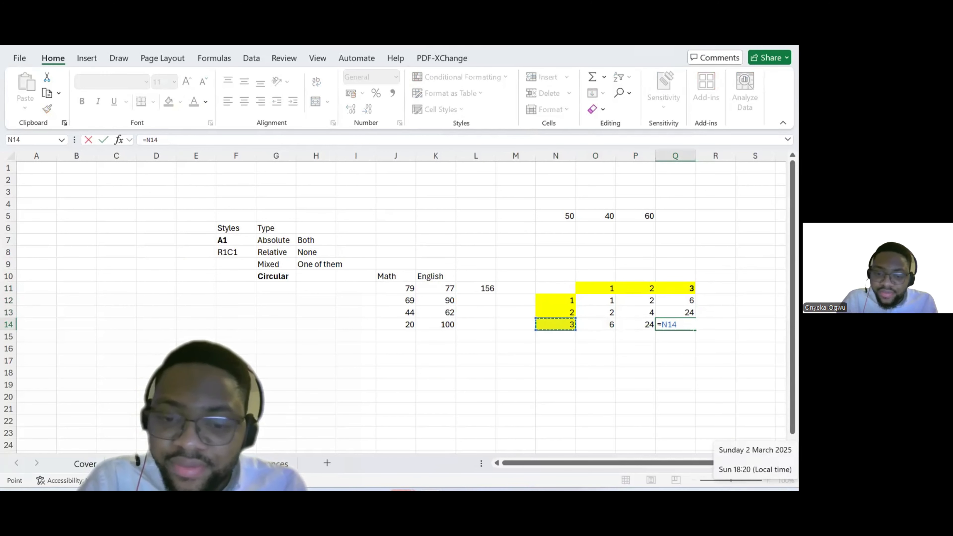
type("*")
key("Up")
key("Up")
key("Up")
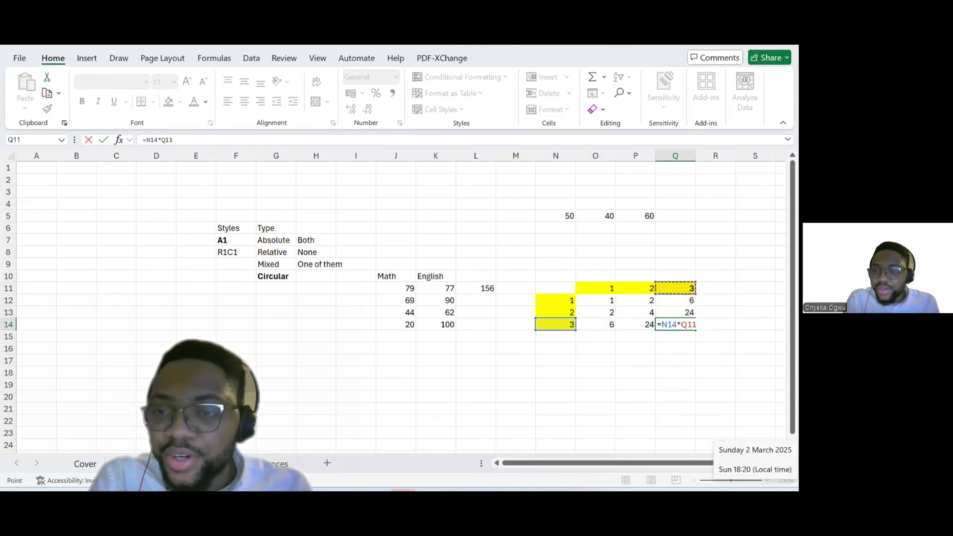
key("ctrl+Return")
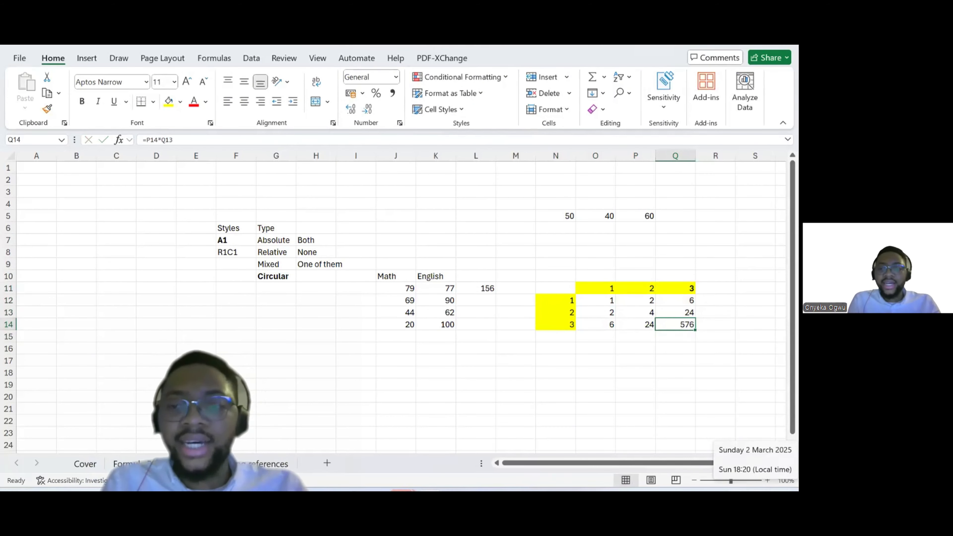
- Copy O12 and mark the grid O12:Q14 as the paste range, then cancel the copy
key("Up")
key("Up")
key("Left")
key("Left")
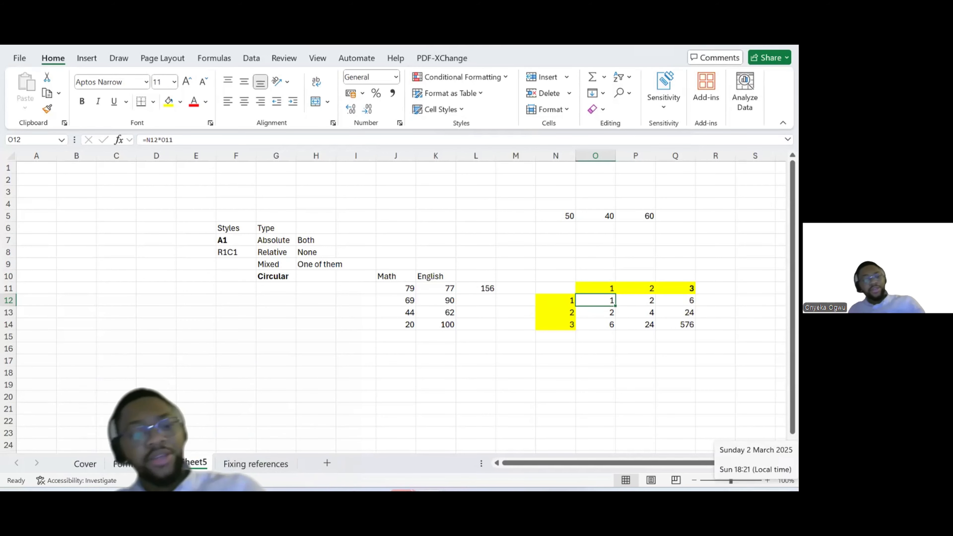
key("ctrl+c")
key("shift+Down")
key("shift+Down")
key("shift+Down")
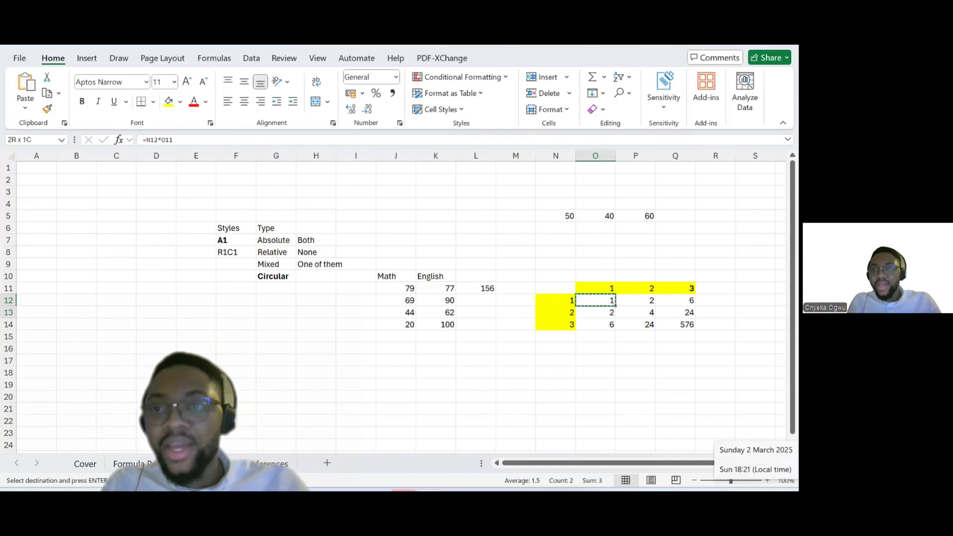
key("shift+Right")
key("shift+Up")
key("shift+Right")
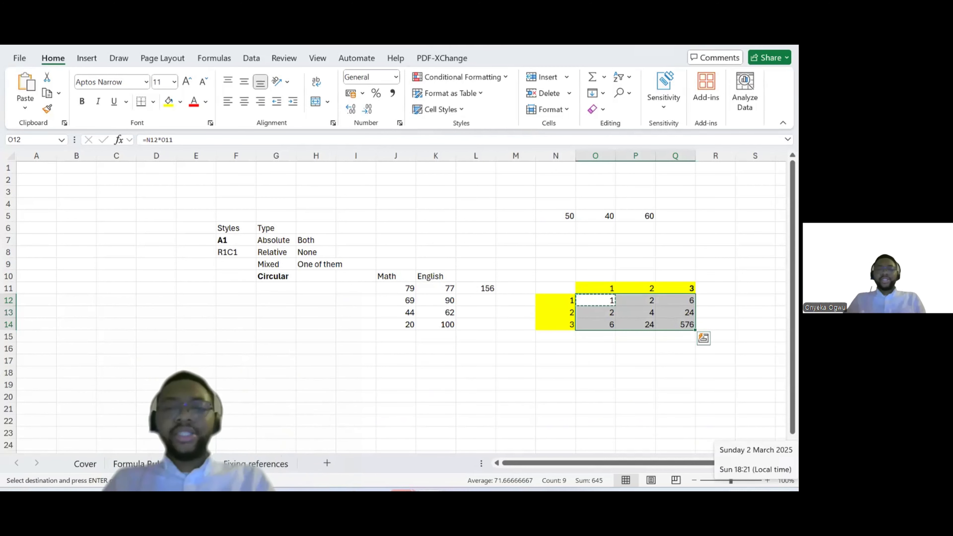
key("Escape")
- Clear the formulas from the lower two rows of the multiplication grid, O13:Q14
key("Down")
key("Down")
key("Down")
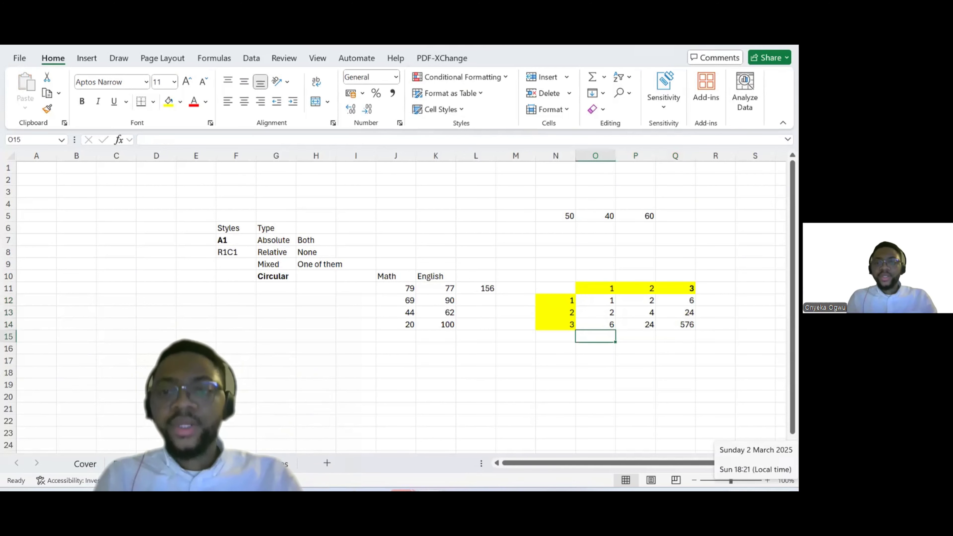
key("Up")
key("Up")
key("Up")
key("Down")
key("shift+Down")
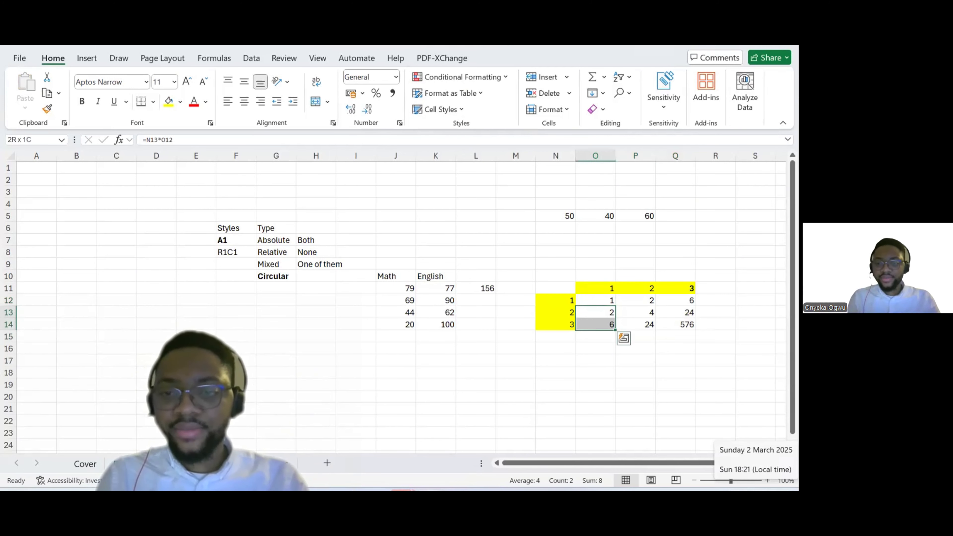
key("shift+Right")
key("shift+Right")
key("Delete")
- Clear the remaining formulas in the grid's first row, O12:Q12
key("Up")
key("Right")
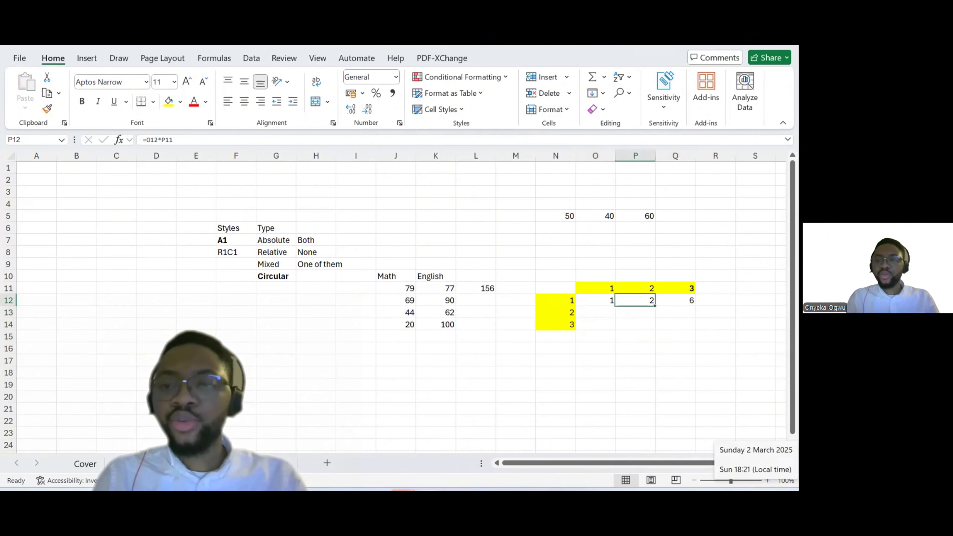
key("shift+Right")
key("Delete")
key("Left")
key("Right")
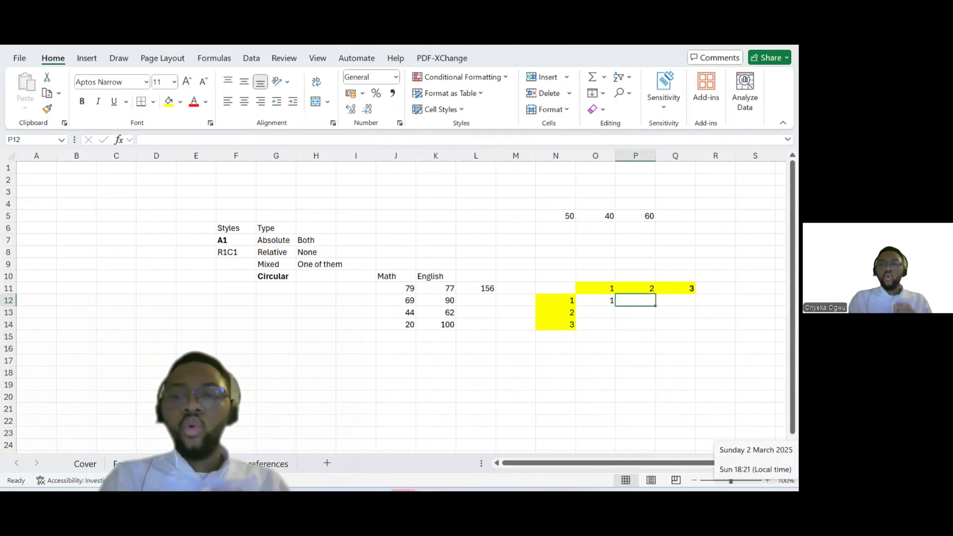
key("Left")
key("BackSpace")
key("Up")
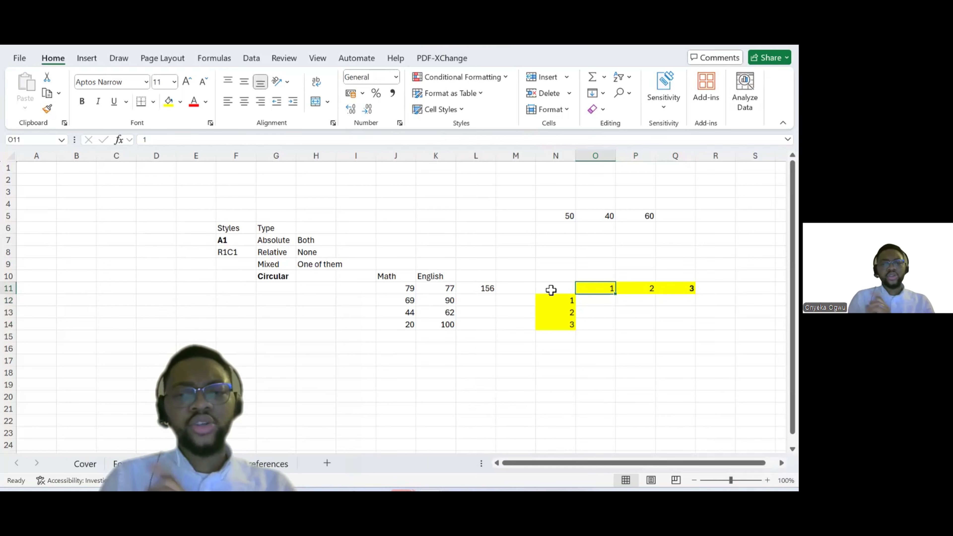
- Open the Fixing references sheet at the profit allocation table
left_click(242, 464)
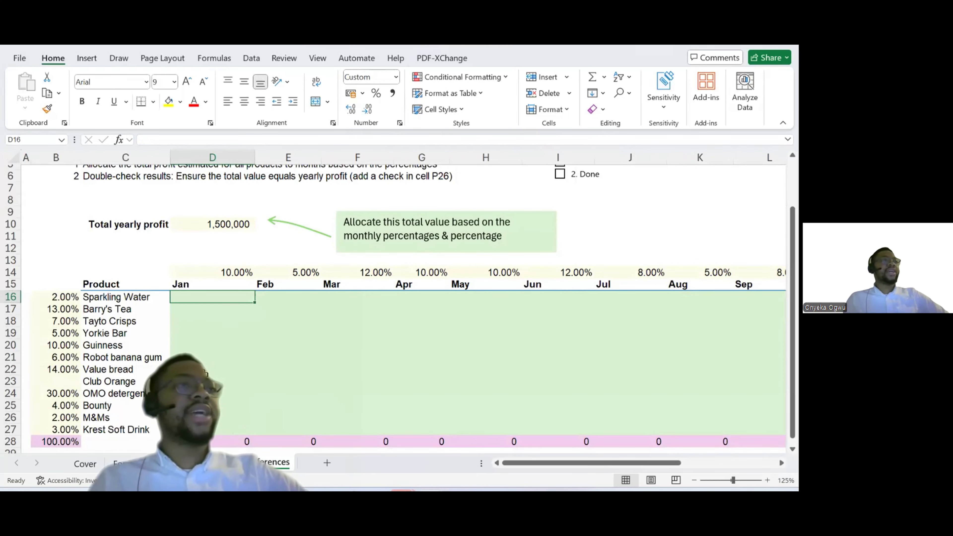
scroll(258, 350, "down", 2)
scroll(259, 349, "up", 1)
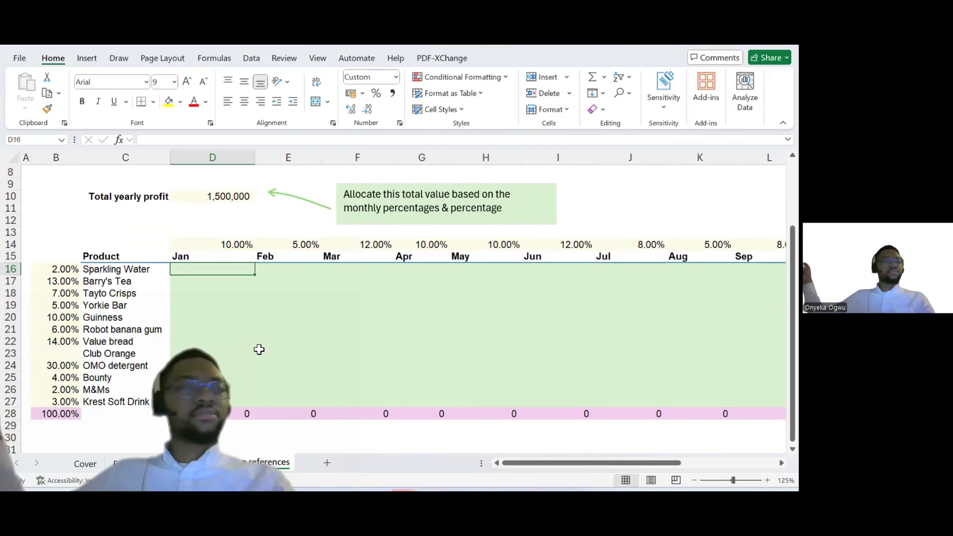
- Switch to Chrome to view the 31 Day Excel Marathon file library, and return to the Day 2 workbook in Excel
key("alt+Tab")
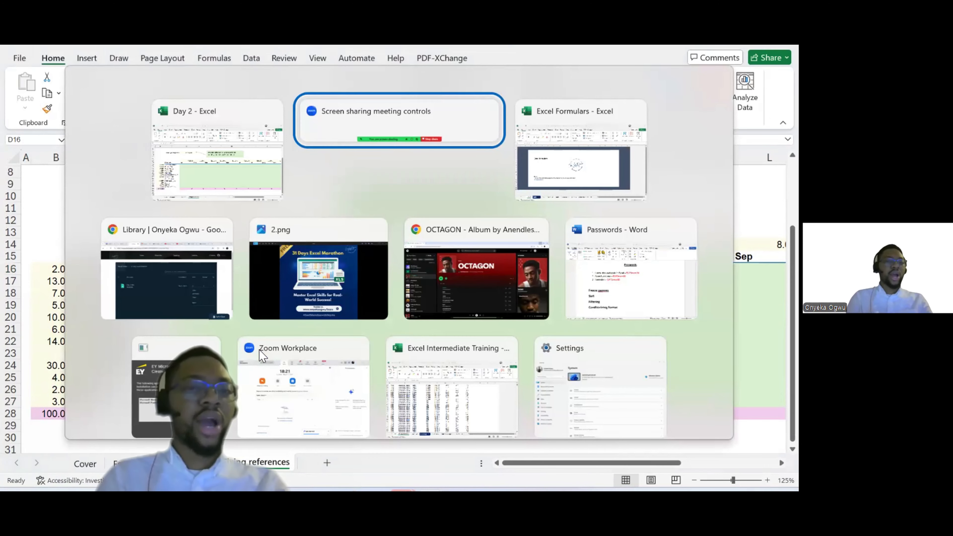
key("alt+Down")
key("alt+Left")
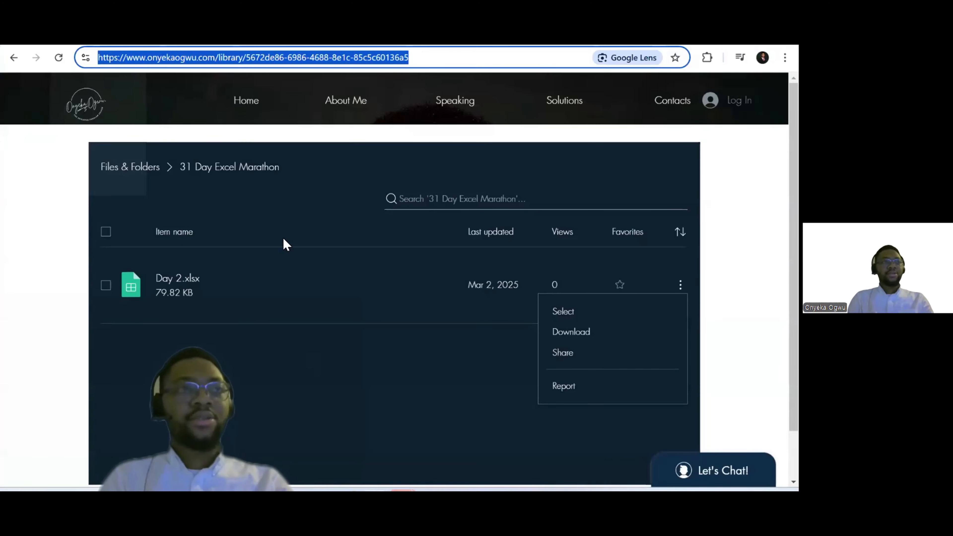
key("alt+Tab")
key("alt+Tab")
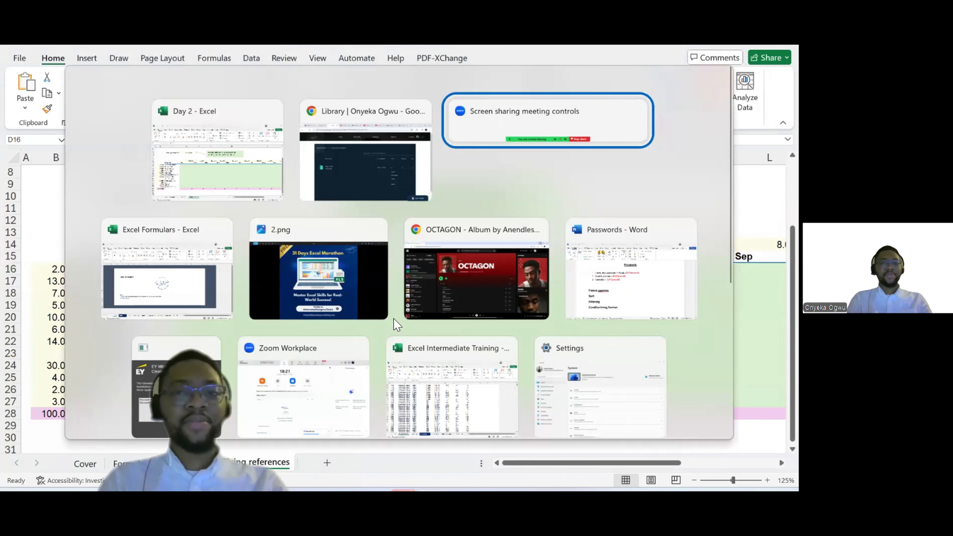
key("alt+Tab")
key("alt+Tab")
key("alt+Up")
key("alt+Left")
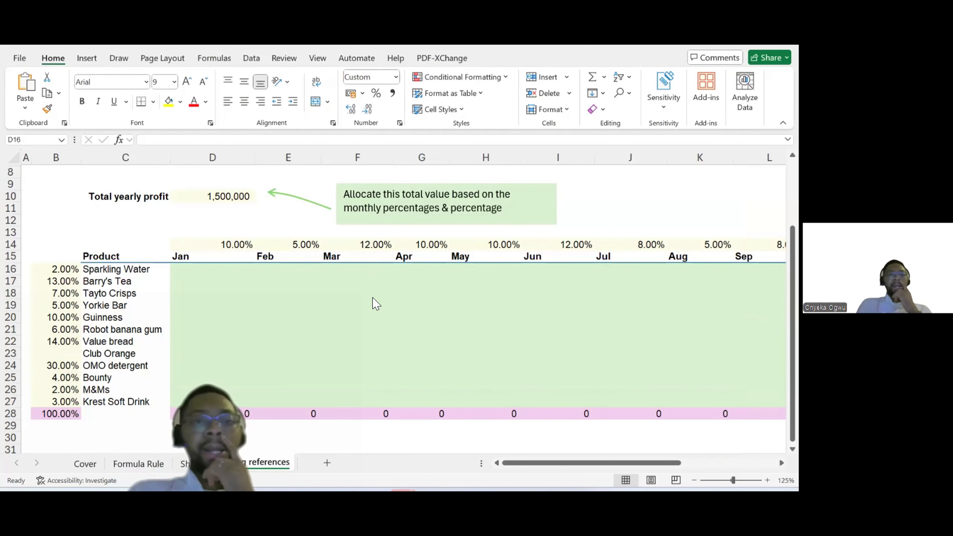
- Examine the total yearly profit in D10, the product list in column C and the product percentages in column B
left_click(227, 308)
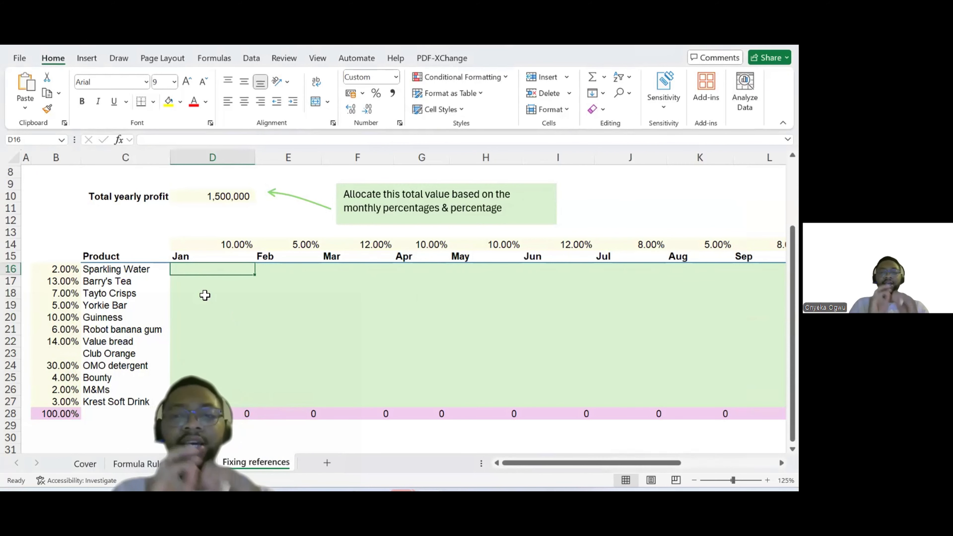
scroll(205, 296, "right", 3)
scroll(204, 295, "left", 3)
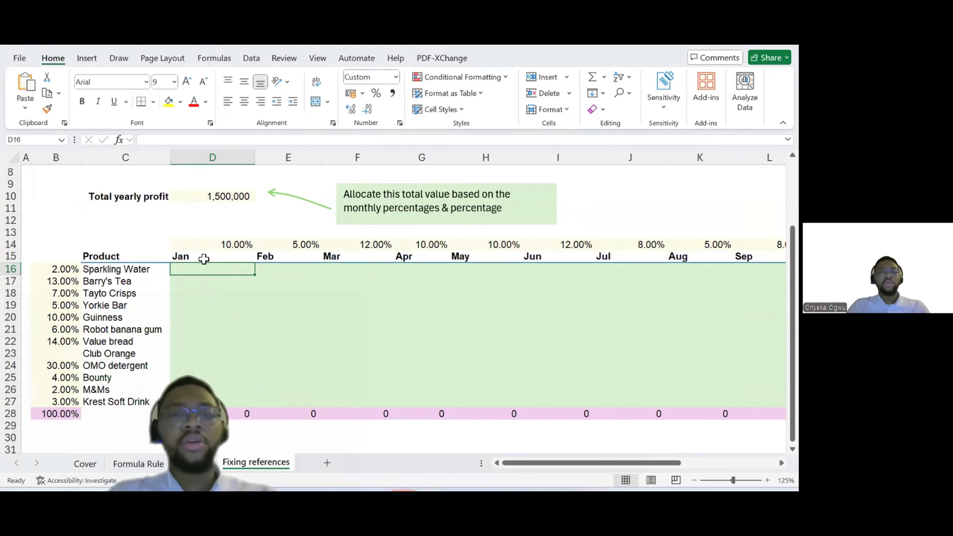
left_click(204, 195)
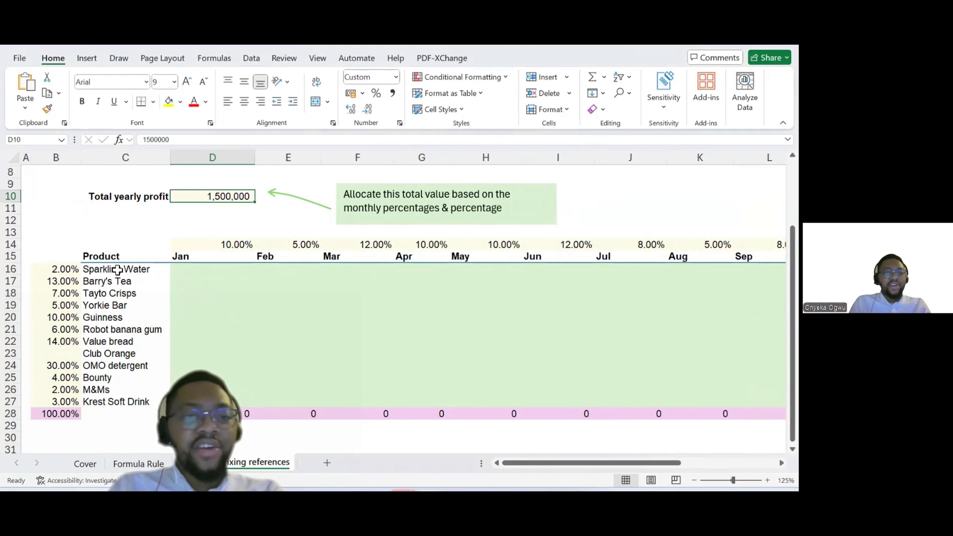
left_click_drag(118, 269, 109, 404)
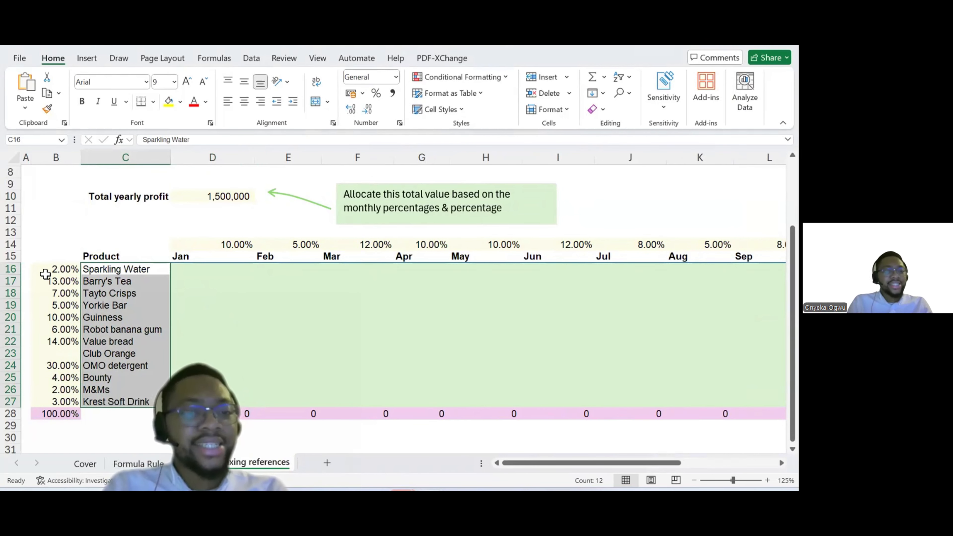
left_click_drag(45, 274, 38, 413)
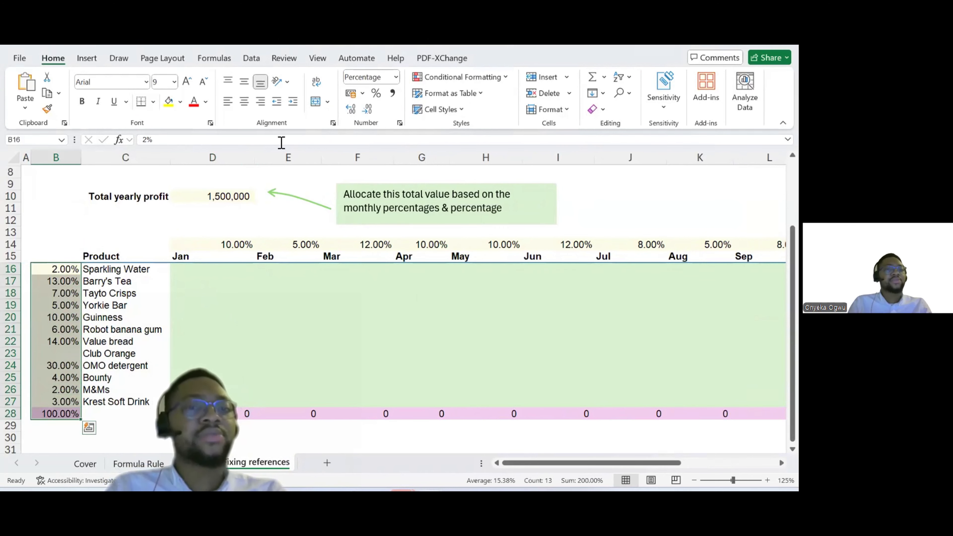
left_click(117, 274)
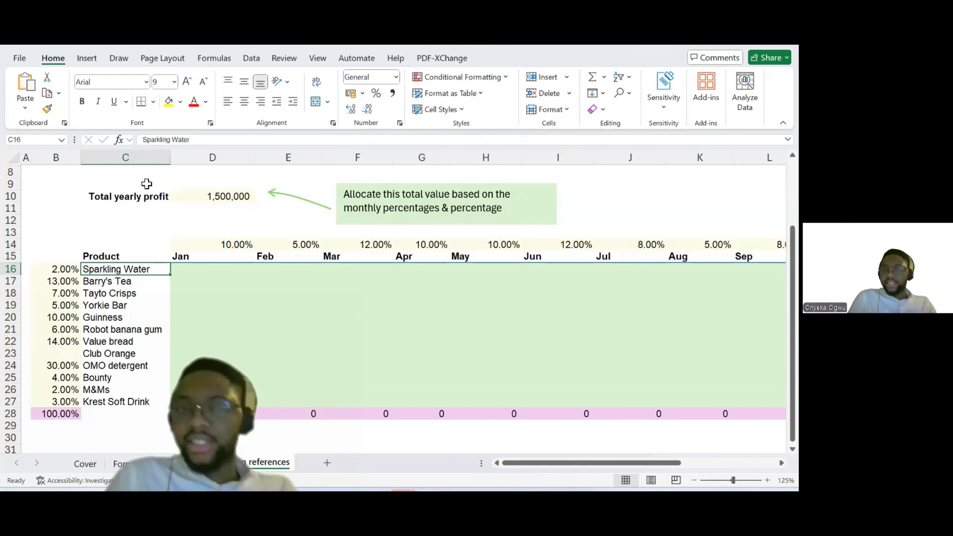
left_click_drag(62, 281, 63, 399)
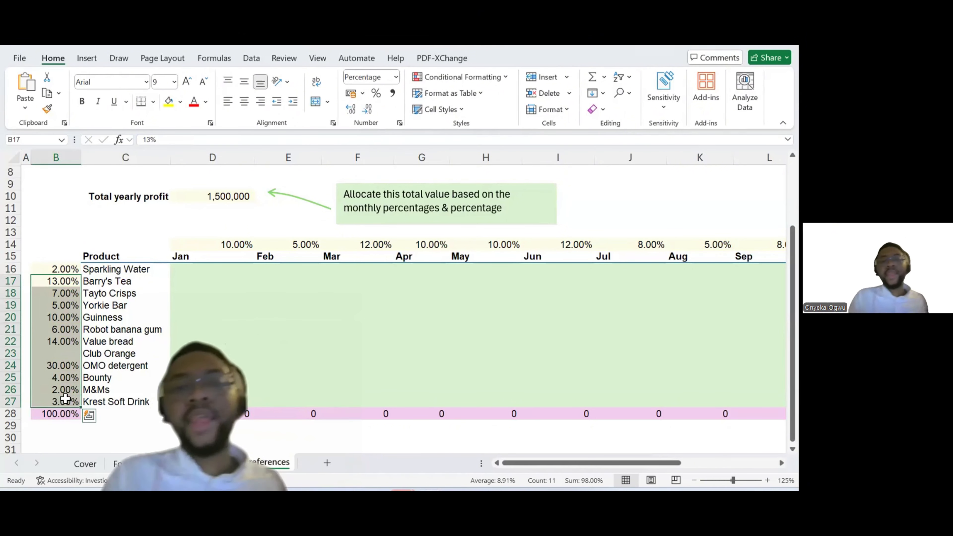
left_click(138, 280)
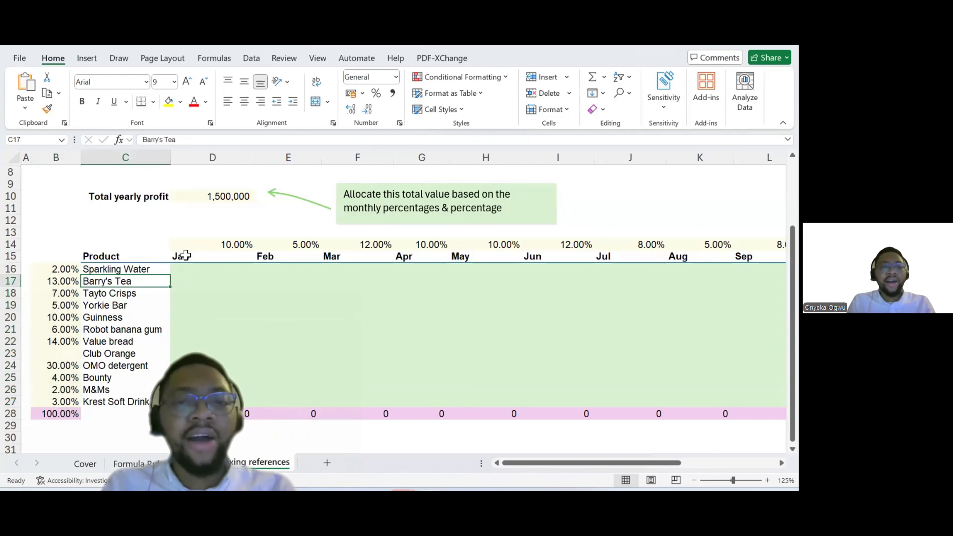
- Examine the month headings in row 15, January's percentage in D14 and the empty January cells to fill
left_click(186, 255)
left_click_drag(299, 261, 551, 256)
scroll(550, 256, "right", 5)
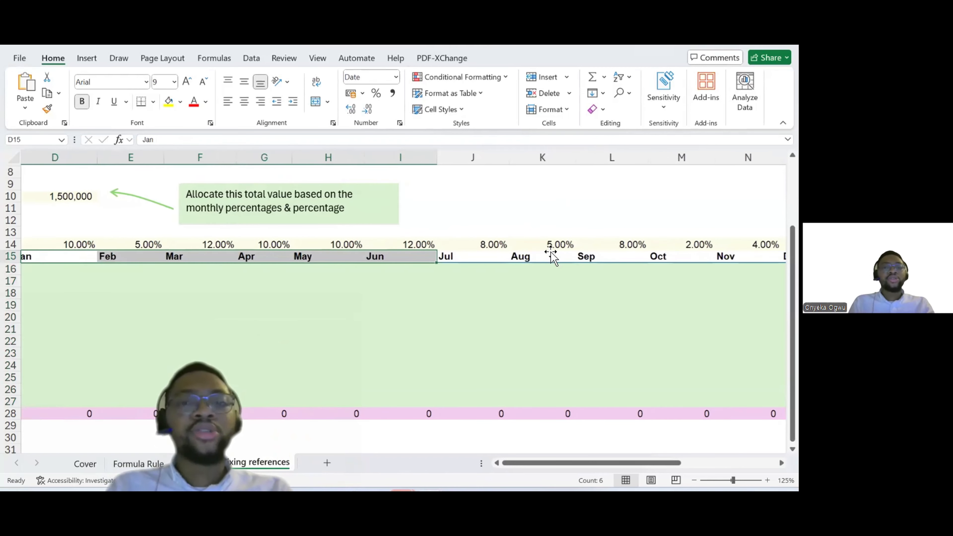
scroll(551, 256, "left", 3)
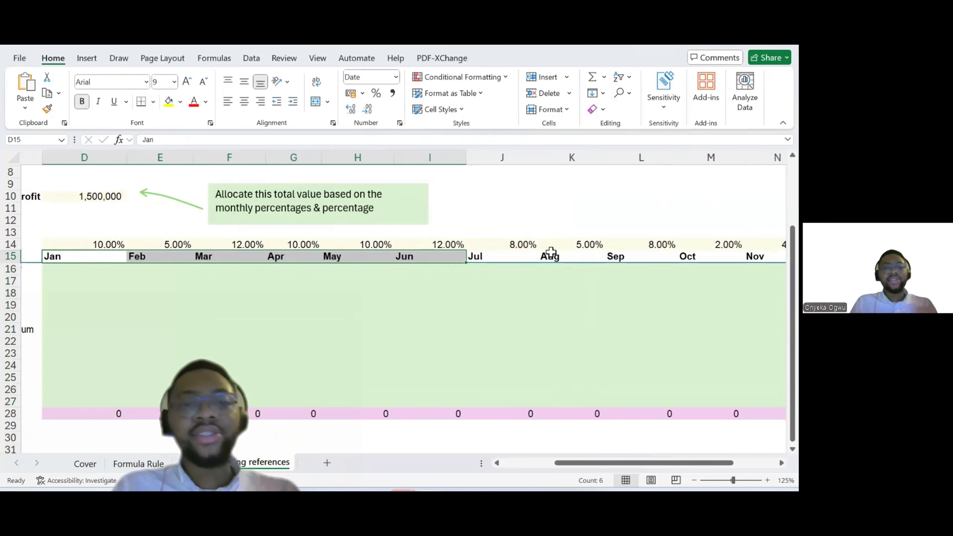
scroll(550, 252, "left", 3)
left_click(205, 294)
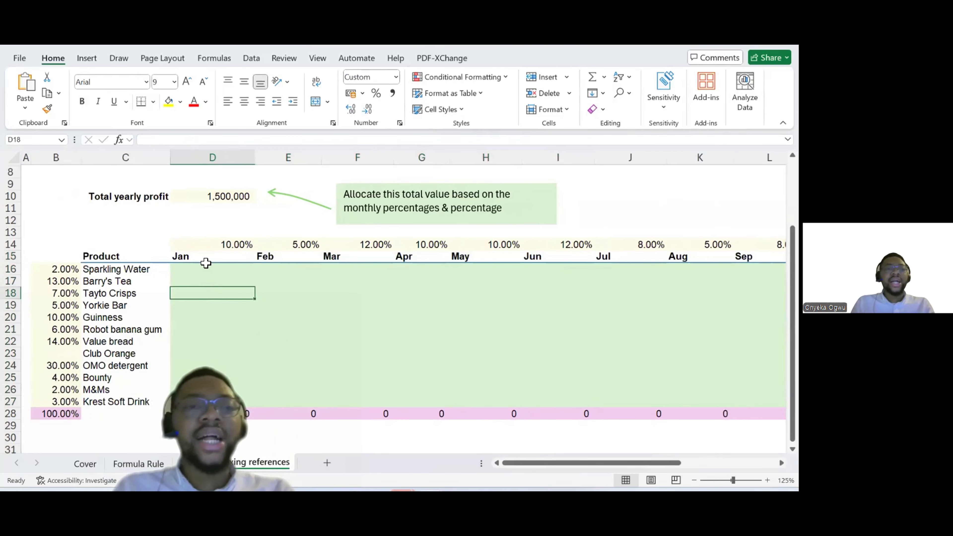
left_click(204, 254)
left_click(205, 244)
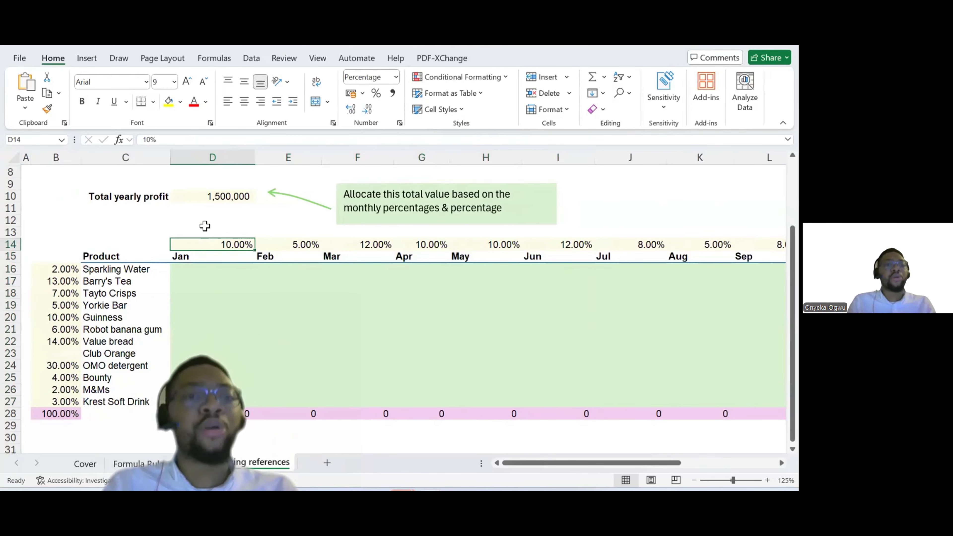
left_click_drag(202, 269, 210, 353)
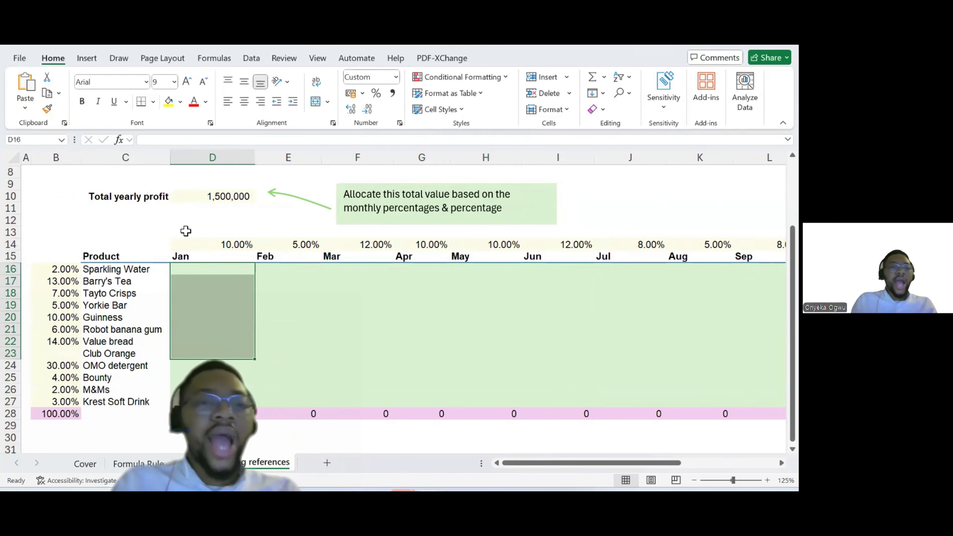
key("Up")
key("Down")
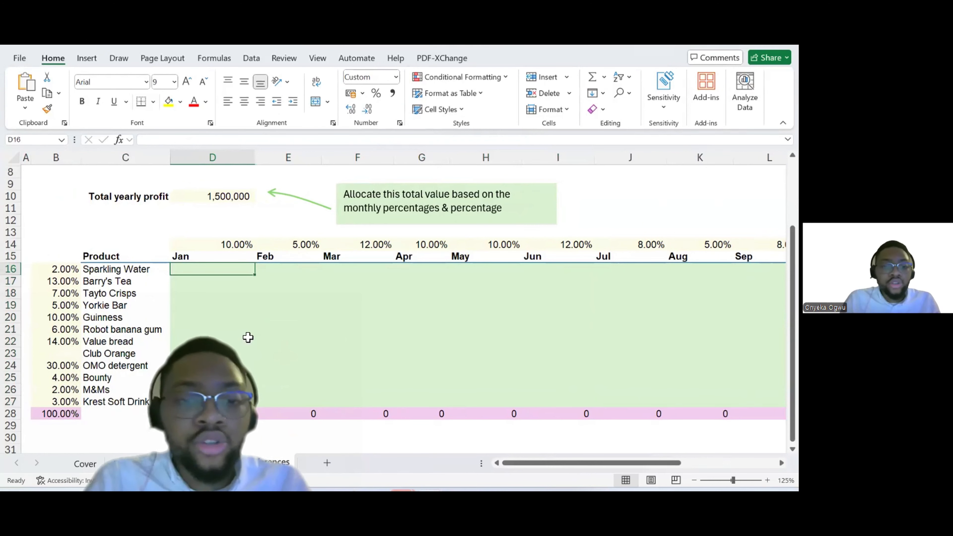
type("=")
left_click(202, 198)
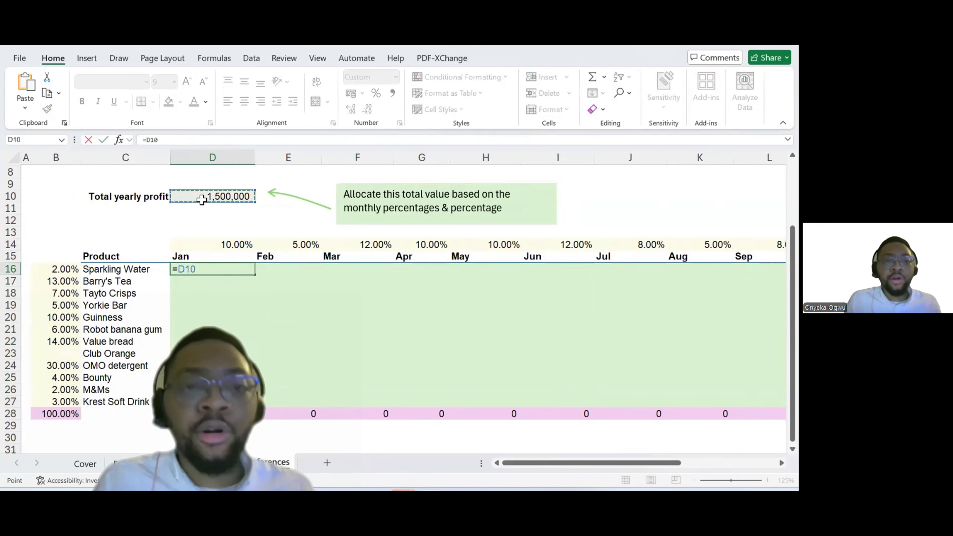
type("*")
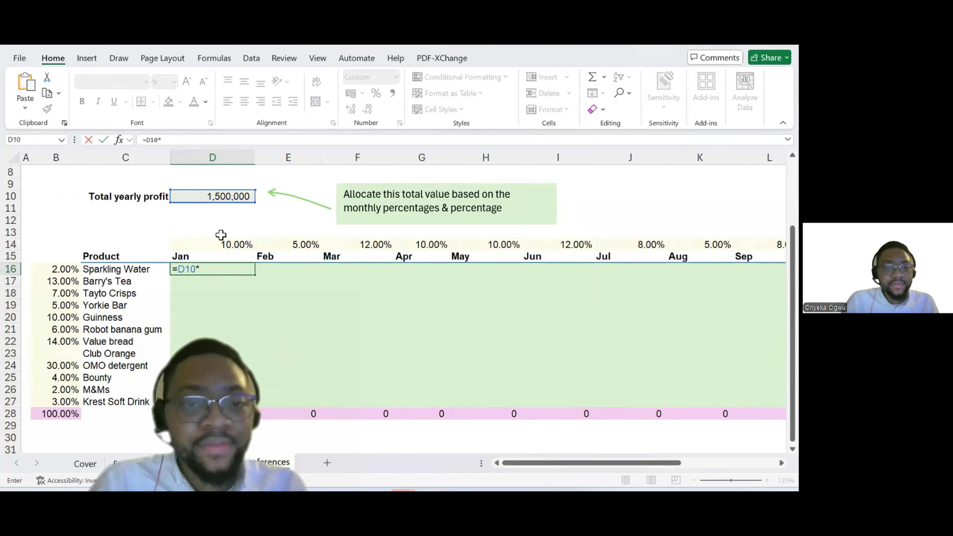
left_click(221, 243)
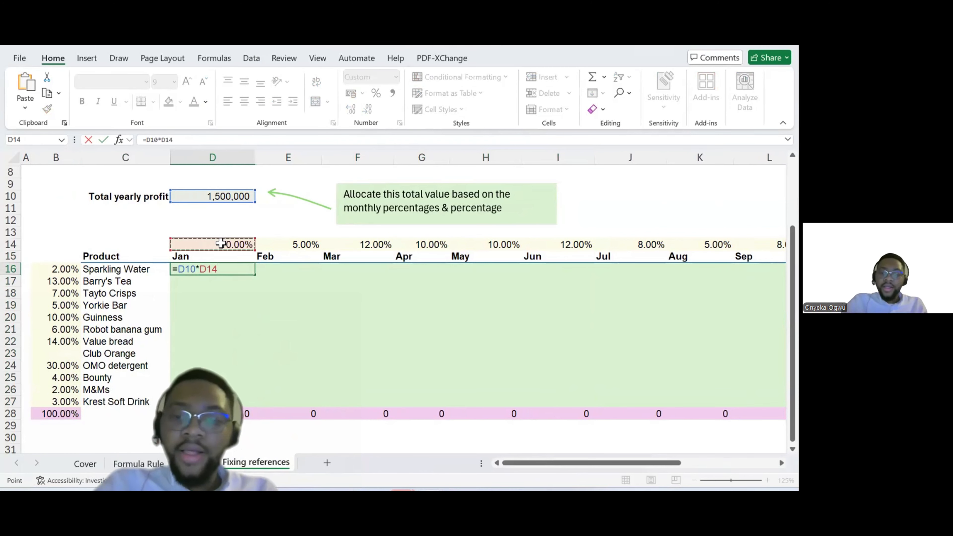
type("*")
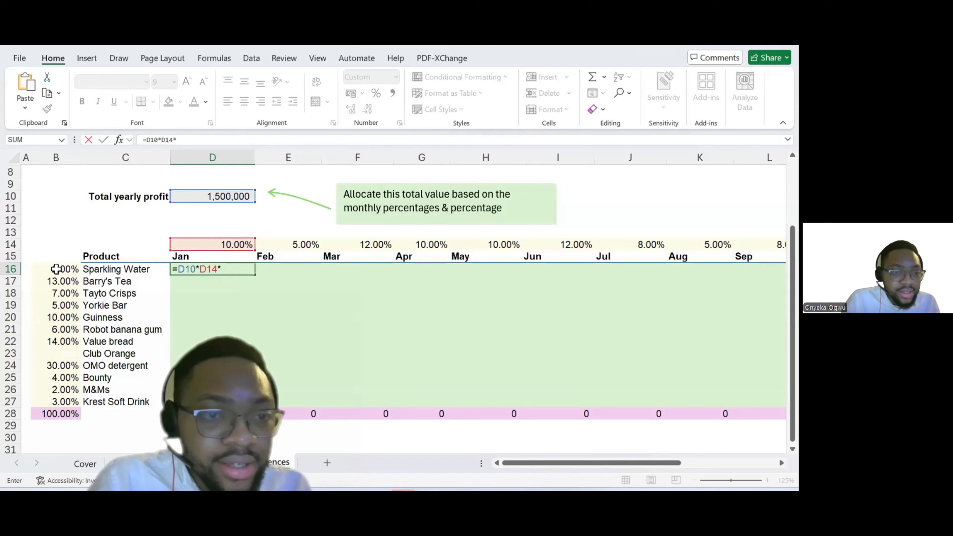
left_click(57, 269)
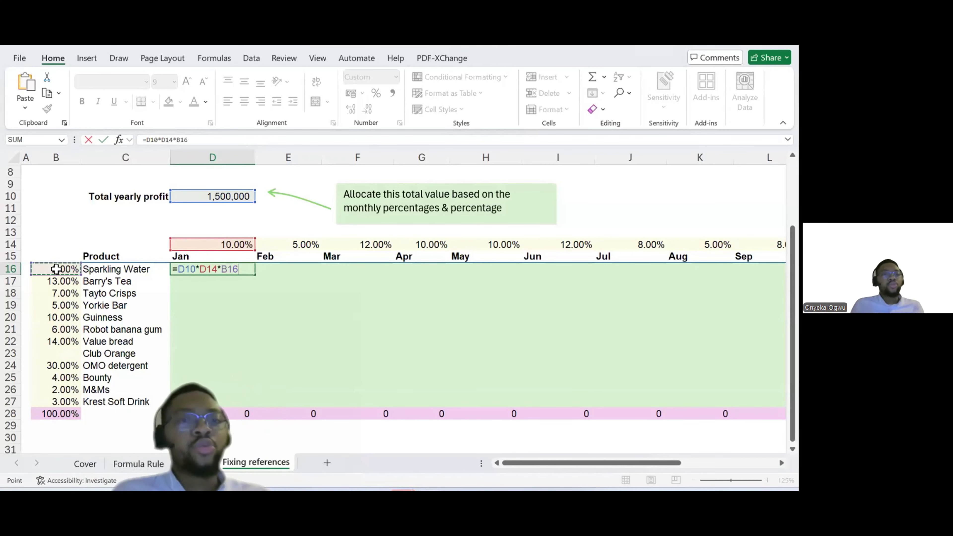
key("Escape")
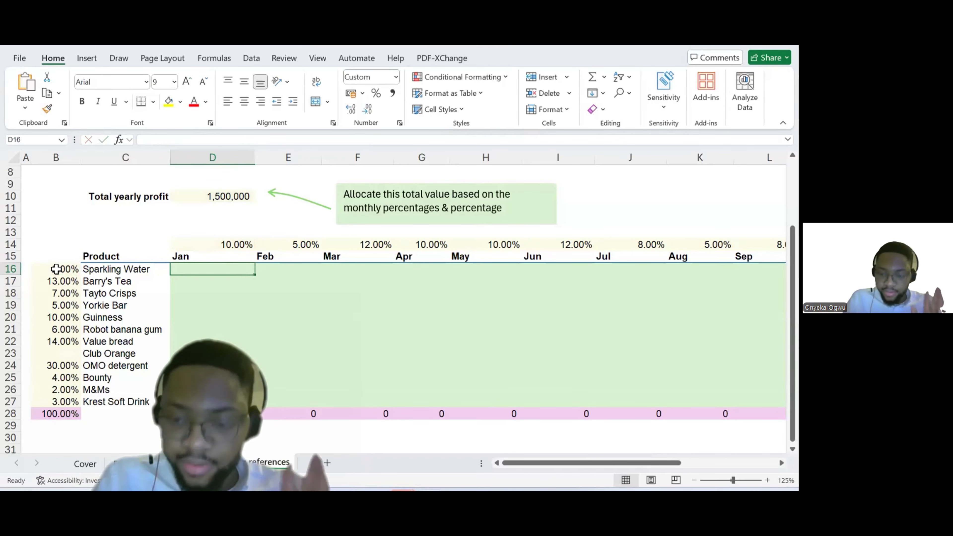
- Enter the formula =D10*D14*B16 in D16 to allocate January profit to Sparkling Water
type("=")
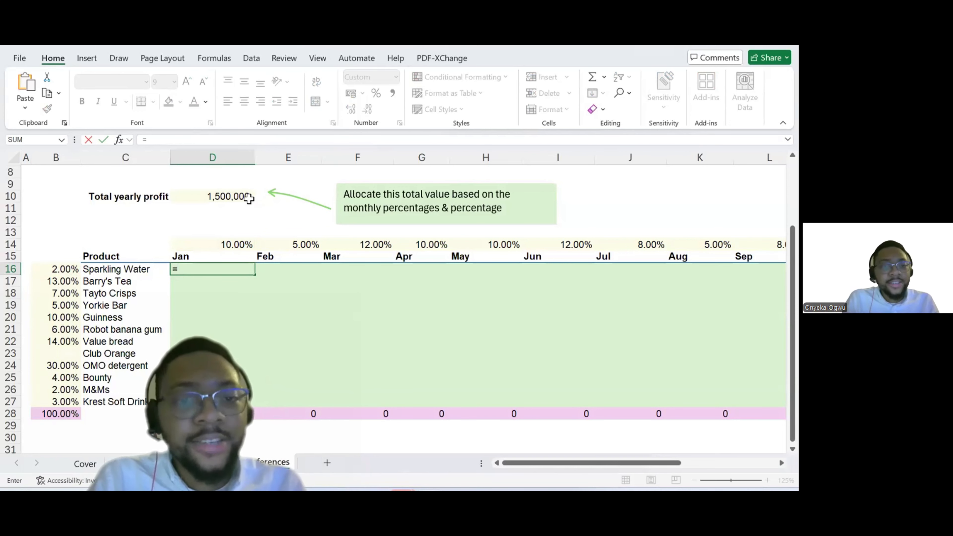
left_click(241, 196)
type("*")
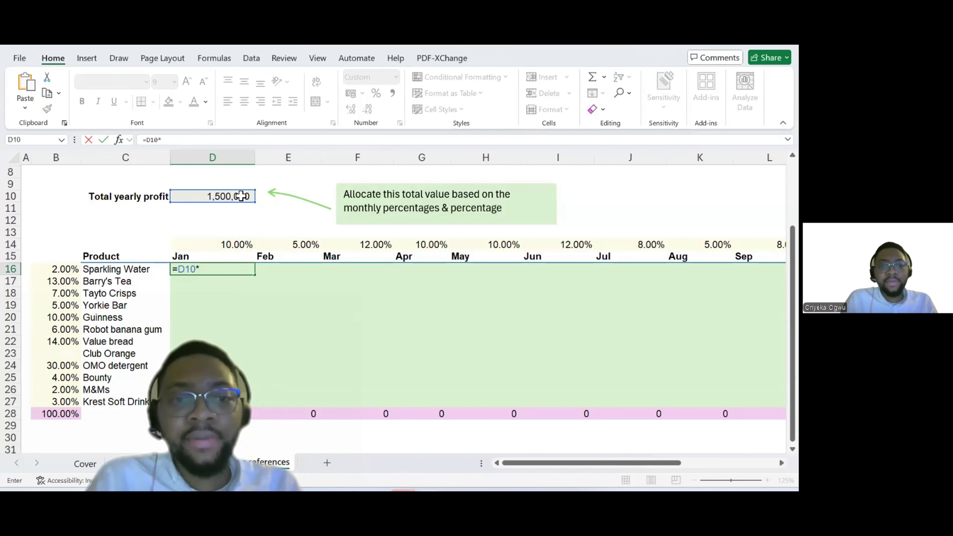
left_click(211, 245)
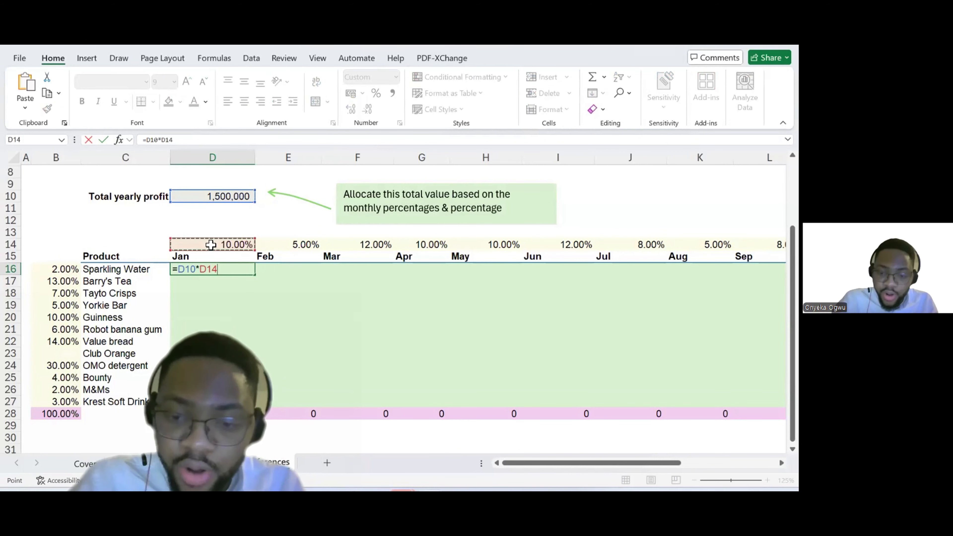
type("(*")
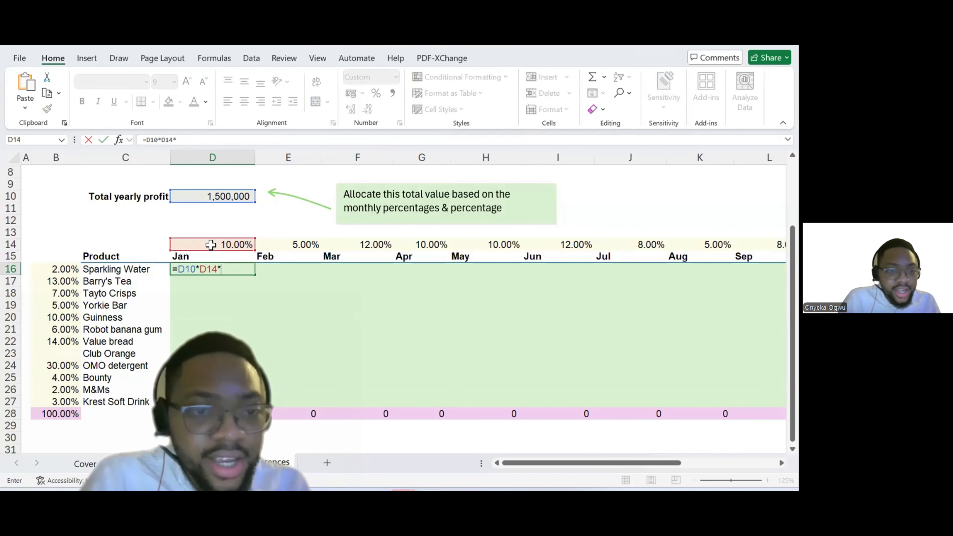
left_click(60, 269)
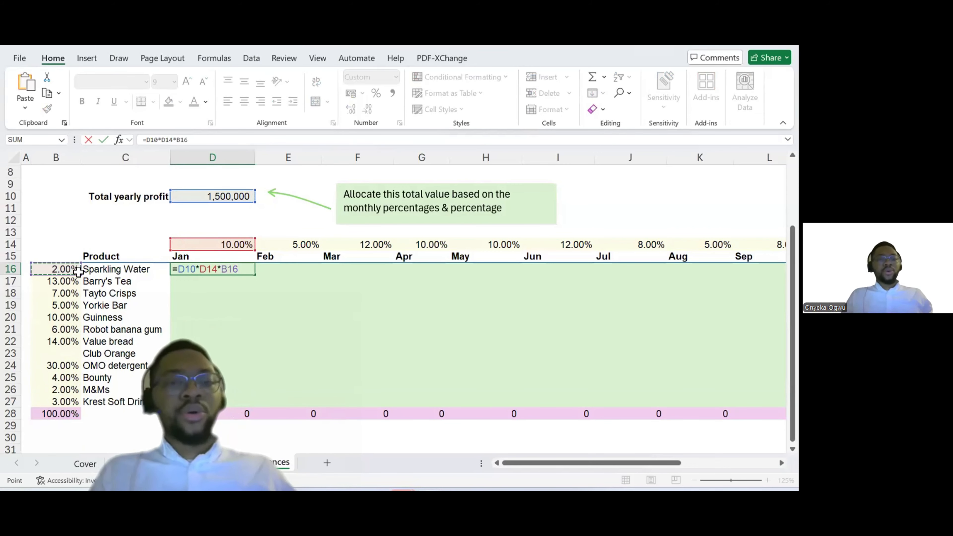
key("ctrl+Return")
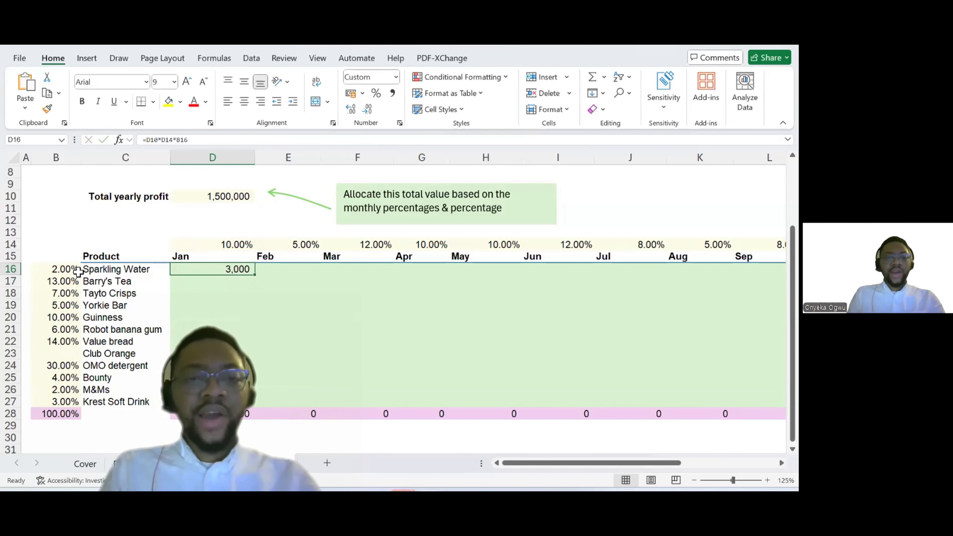
- Copy the January Sparkling Water formula in D16
key("ctrl+c")
key("shift+Down")
key("shift+Down")
key("shift+Down")
key("shift+Down")
key("shift+Down")
key("shift+Down")
key("shift+Down")
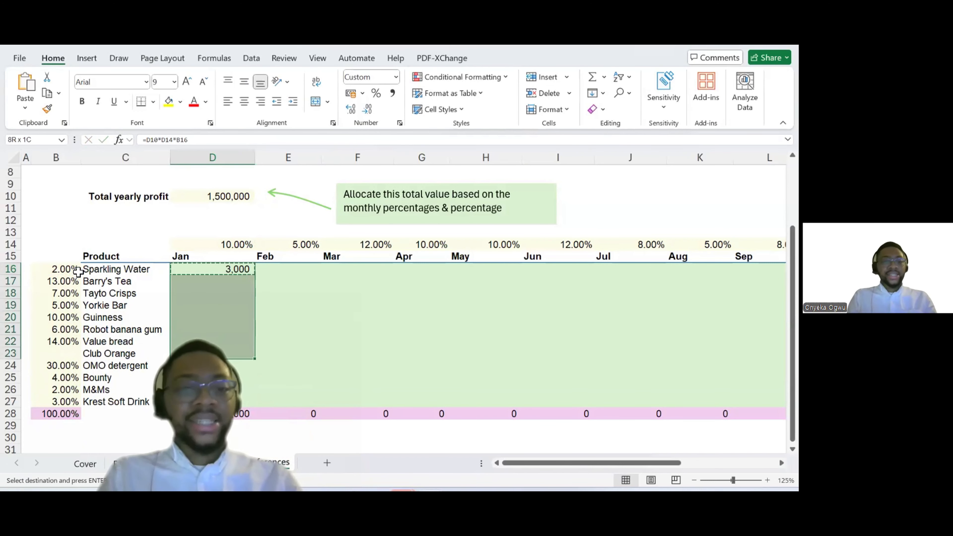
key("shift+Down")
key("shift+Down")
key("shift+Down")
key("shift+Down")
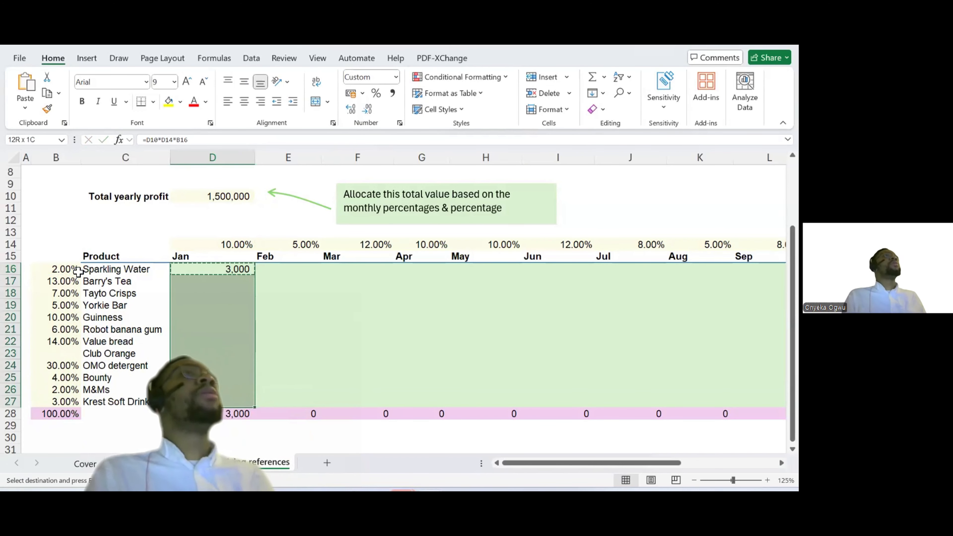
key("Up")
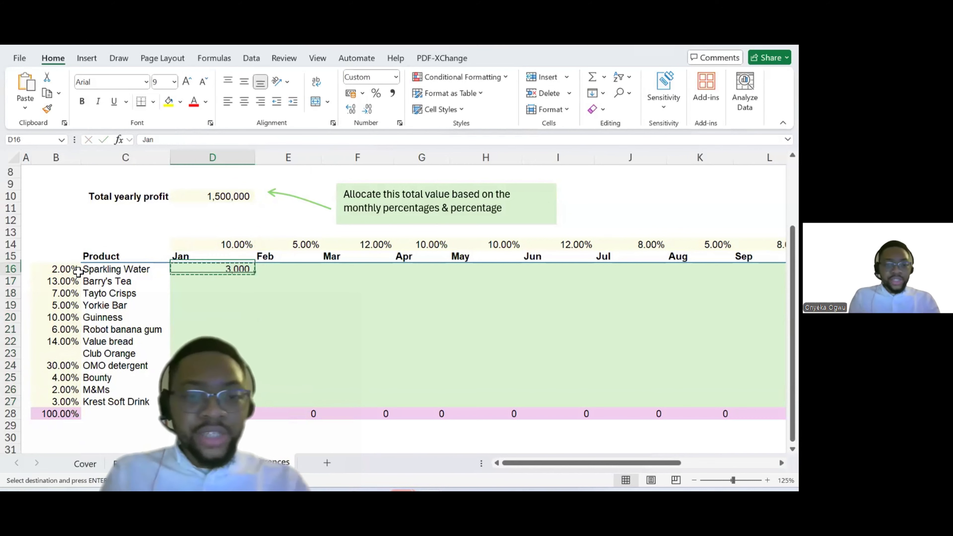
key("Down")
key("shift+Down")
key("shift+Down")
key("shift+Down")
key("shift+Down")
key("shift+Down")
key("shift+Down")
key("shift+Down")
key("shift+Down")
key("shift+Down")
key("shift+Down")
key("shift+Down")
key("shift+Down")
key("shift+Up")
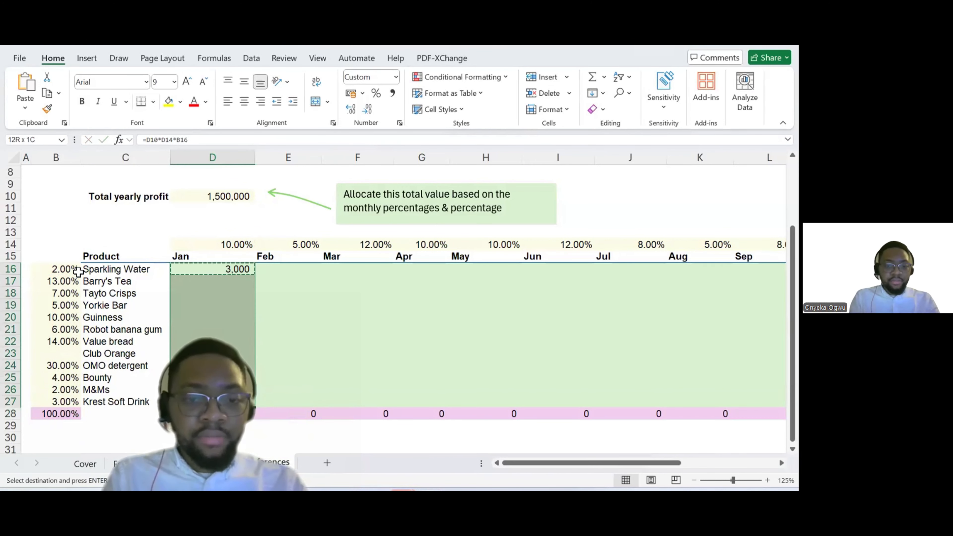
key("shift+Right")
key("shift+Right")
key("shift+Right")
key("shift+Right")
key("shift+Right")
key("shift+Right")
key("shift+Right")
key("shift+Right")
key("shift+Right")
key("shift+Right")
key("shift+Right")
key("shift+Right")
key("shift+Right")
key("shift+Left")
key("shift+Left")
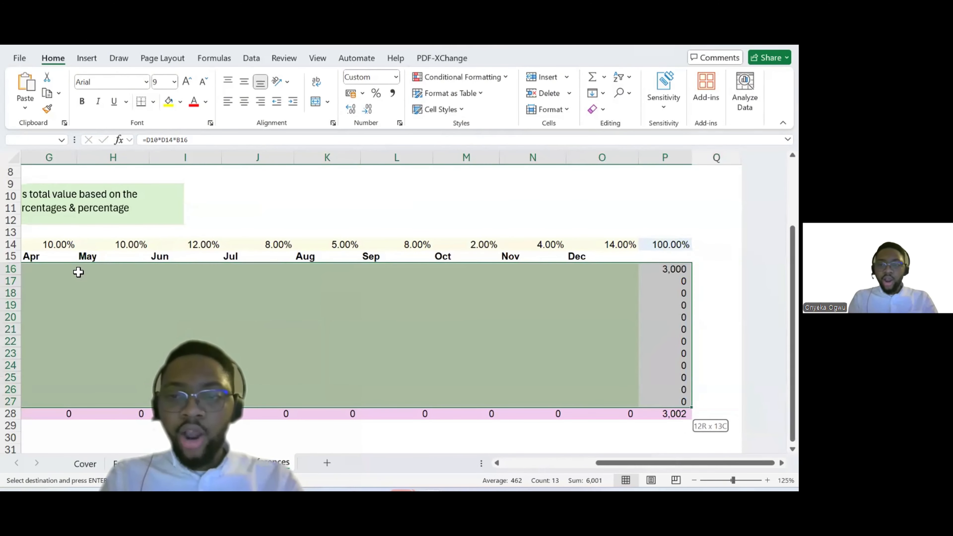
key("ctrl+alt+v")
key("s")
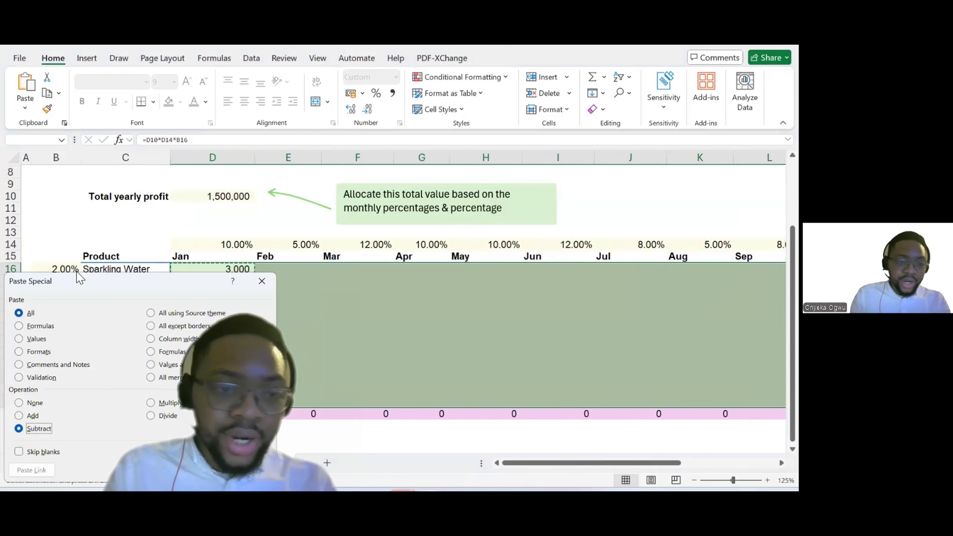
key("m")
key("Escape")
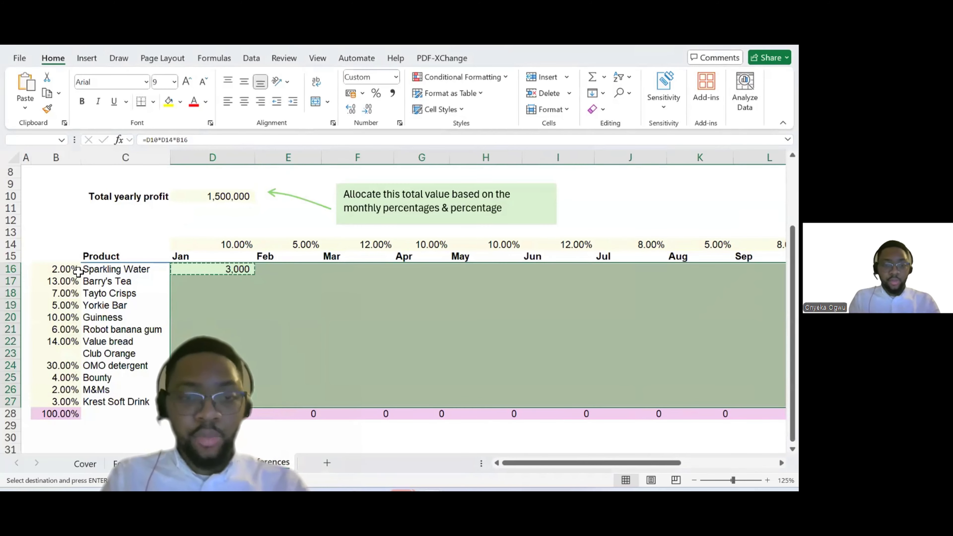
key("Left")
key("Right")
key("Page_Down")
key("ctrl+Page_Up")
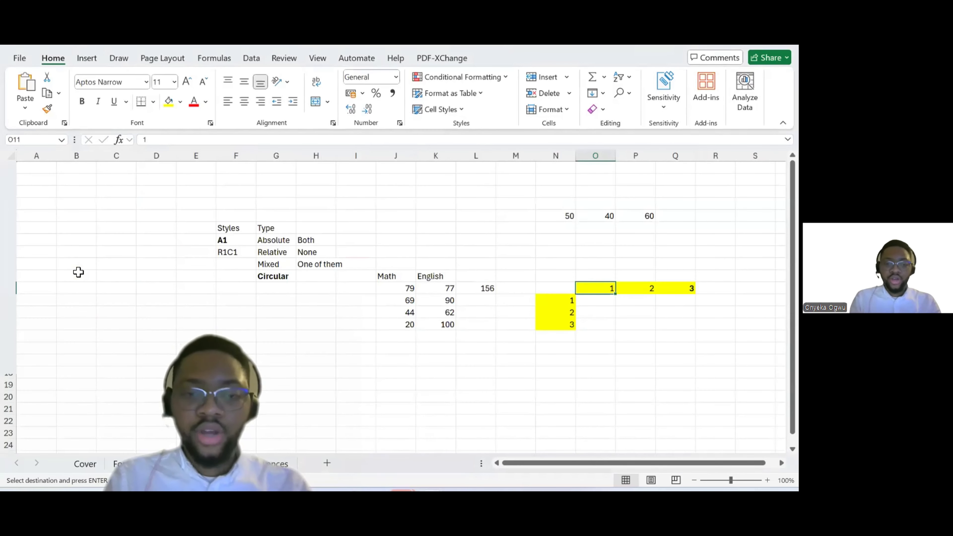
key("ctrl+Page_Down")
key("Page_Up")
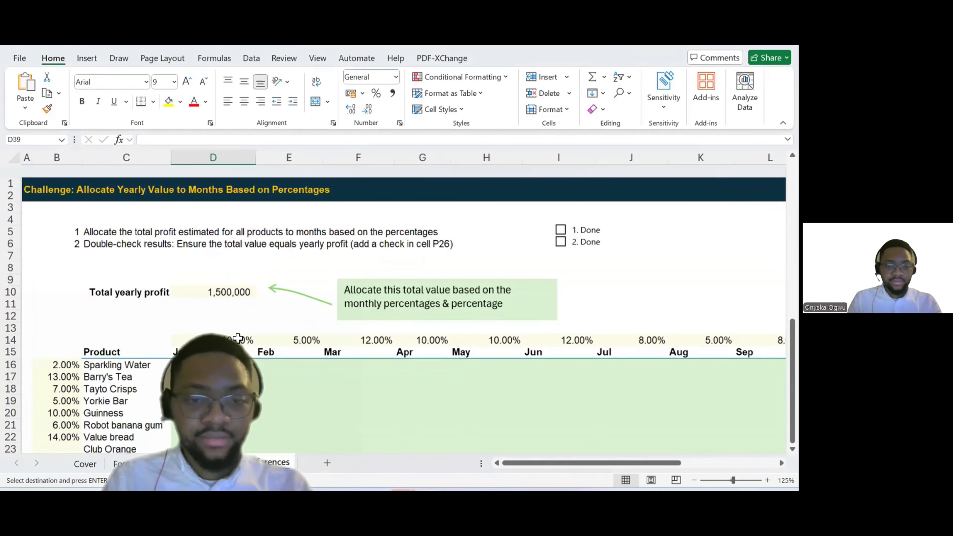
- Paste only the formula from D16 across all products and months in D16:O27
key("shift+Down")
key("shift+Down")
key("shift+Down")
key("shift+Down")
key("shift+Down")
key("shift+Down")
key("shift+Down")
key("shift+Down")
key("shift+Down")
key("shift+Down")
key("shift+Down")
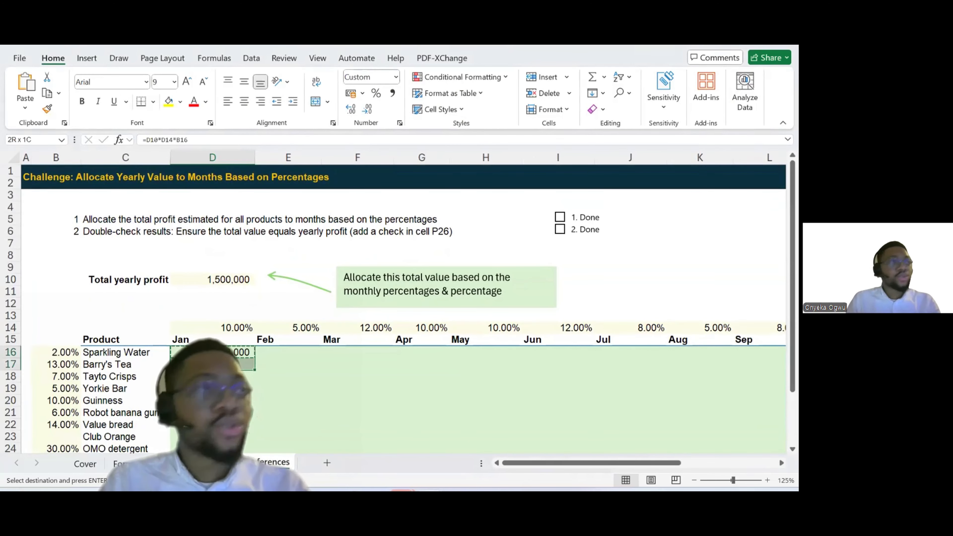
key("shift+Right")
key("shift+Right")
key("shift+Right")
key("shift+Right")
key("shift+Right")
key("shift+Right")
key("shift+Right")
key("shift+Right")
key("shift+Right")
key("shift+Right")
key("shift+Right")
key("shift+Right")
key("shift+Right")
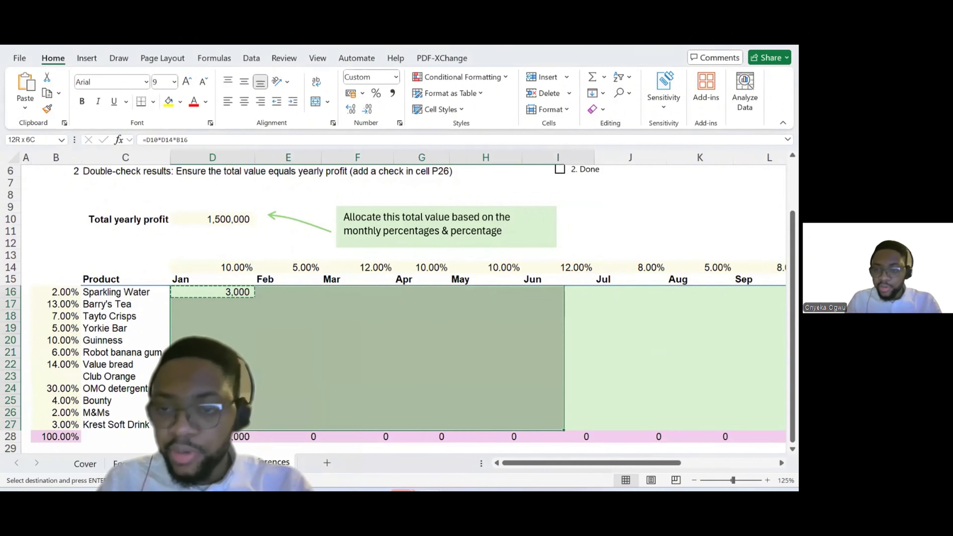
key("shift+Left")
key("shift+Left")
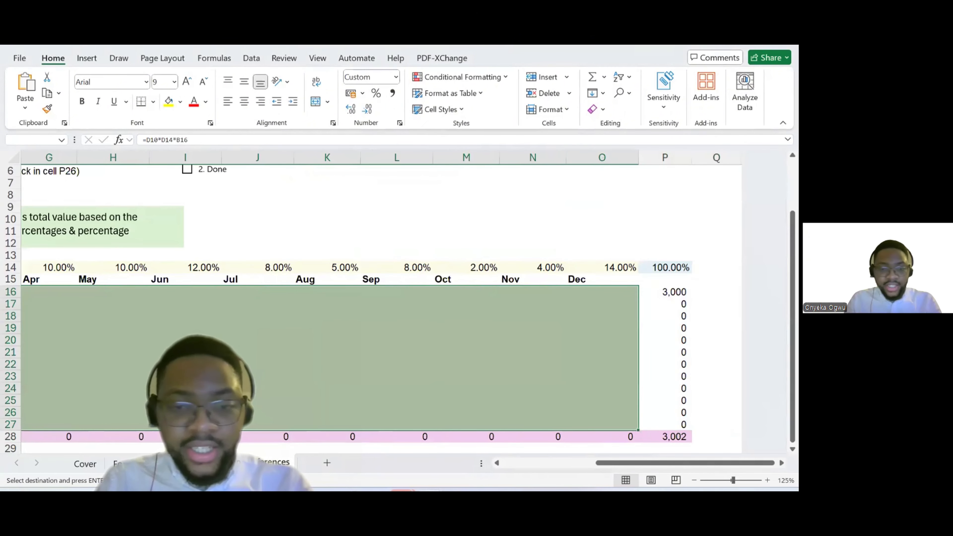
key("ctrl+alt+v")
key("f")
key("Return")
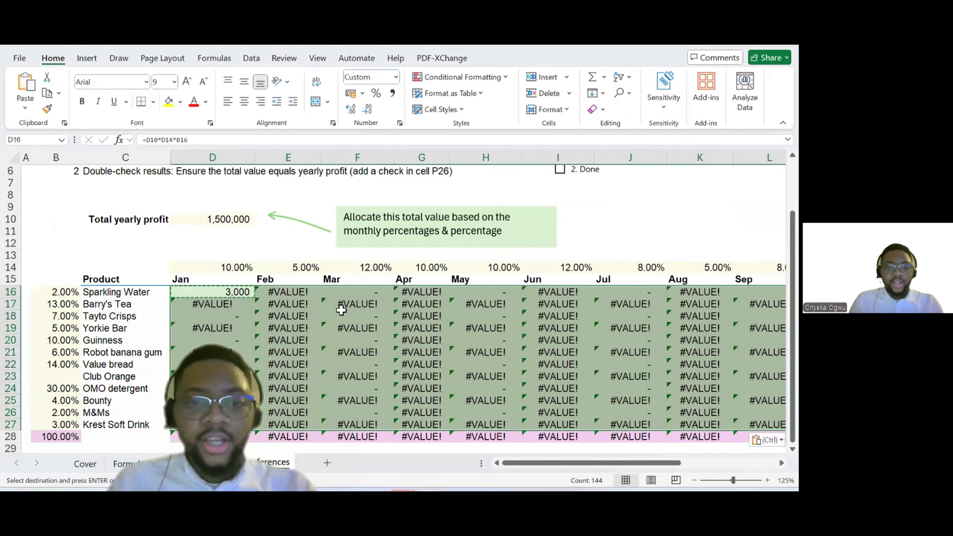
key("Escape")
- Inspect the filled range through December and check the formulas in G19 and D19
scroll(360, 306, "right", 5)
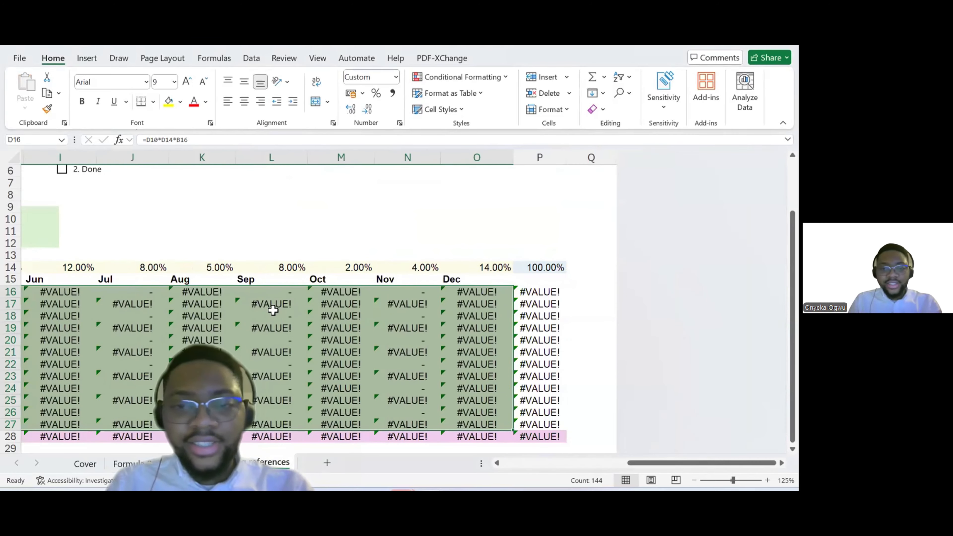
scroll(273, 310, "left", 5)
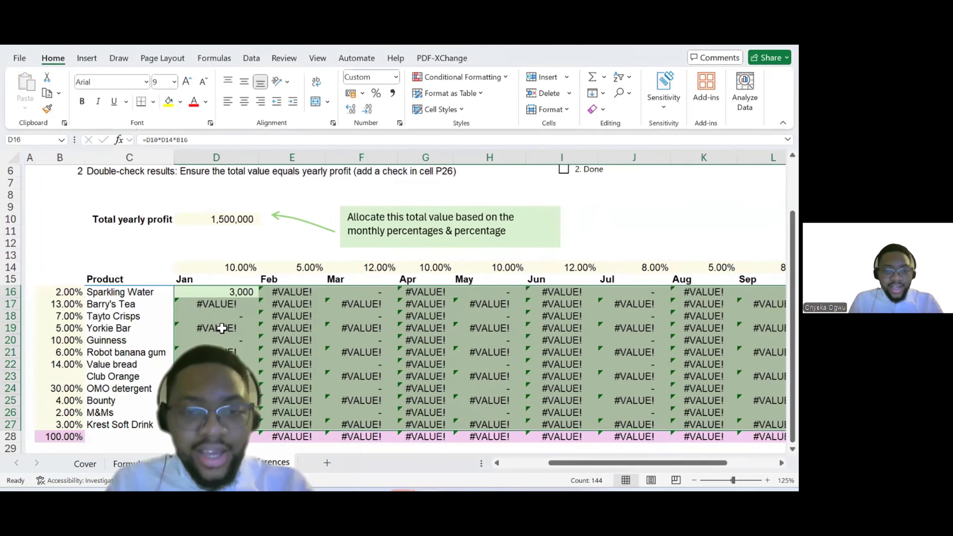
left_click(425, 329)
mouse_move(380, 337)
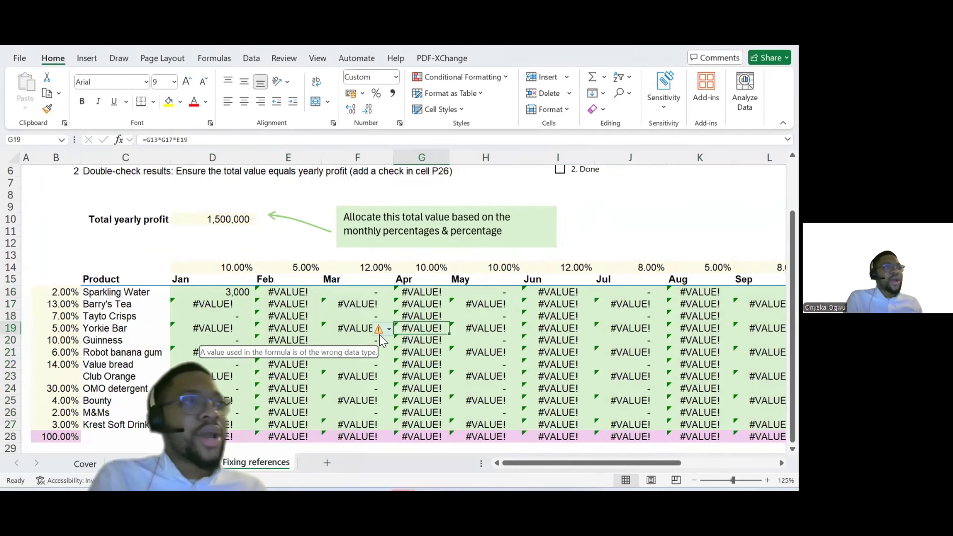
key("Left")
key("Left")
key("Left")
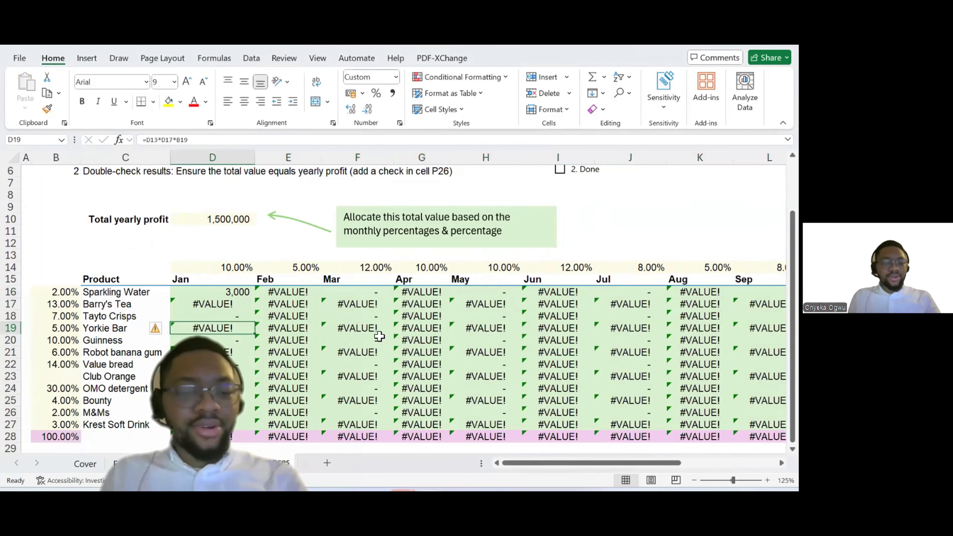
- Undo the formula paste across the product and month range
key("ctrl+z")
key("Escape")
key("Up")
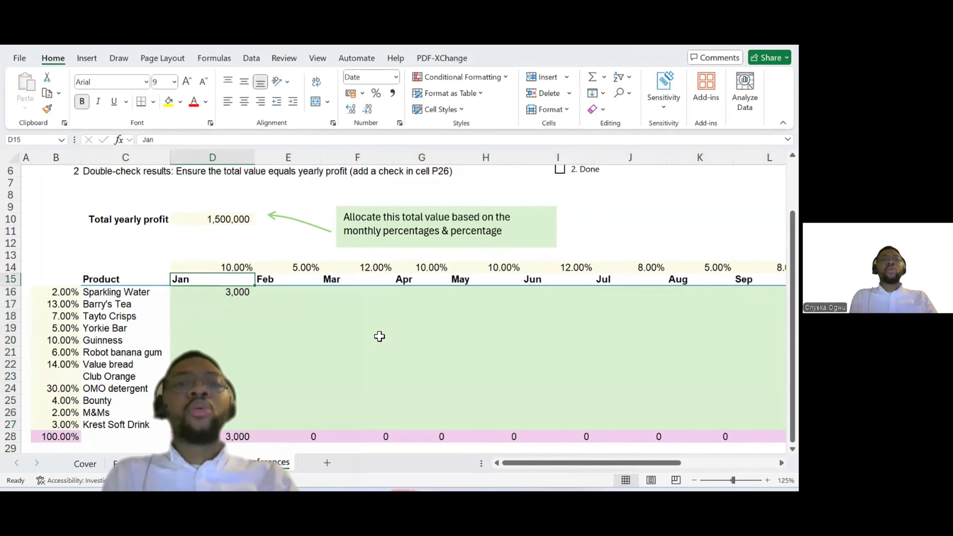
- Copy the January formula in D16 into Sparkling Water's February cell E16, and return to D16
key("Down")
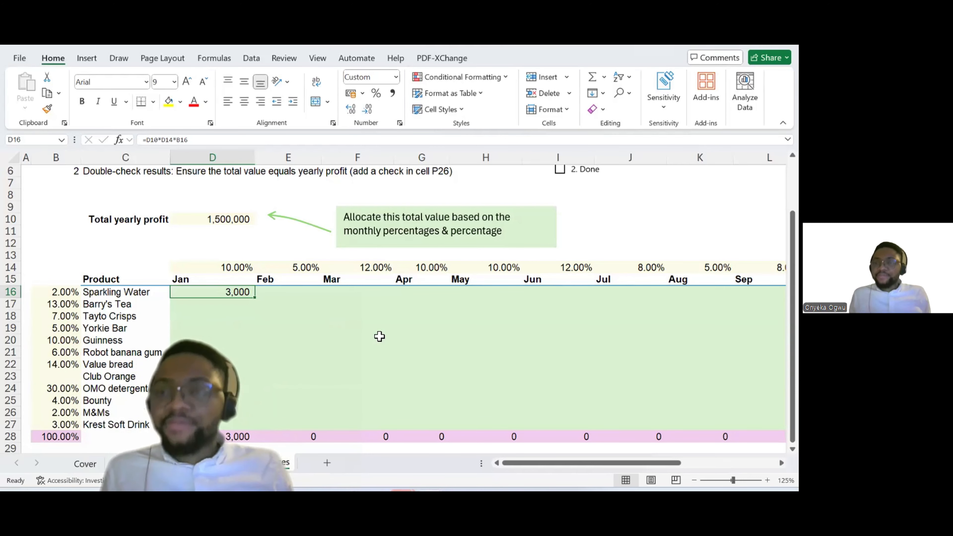
key("Right")
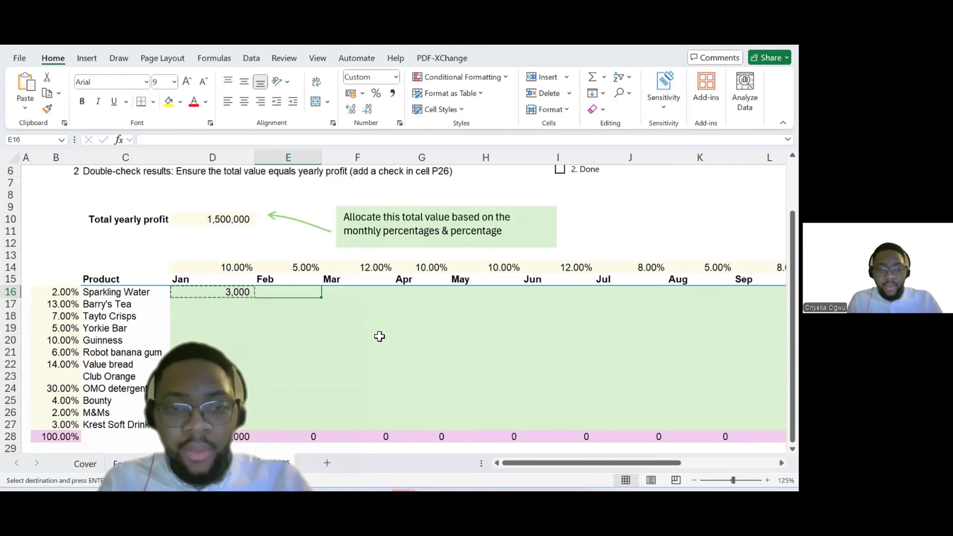
key("ctrl+v")
key("Escape")
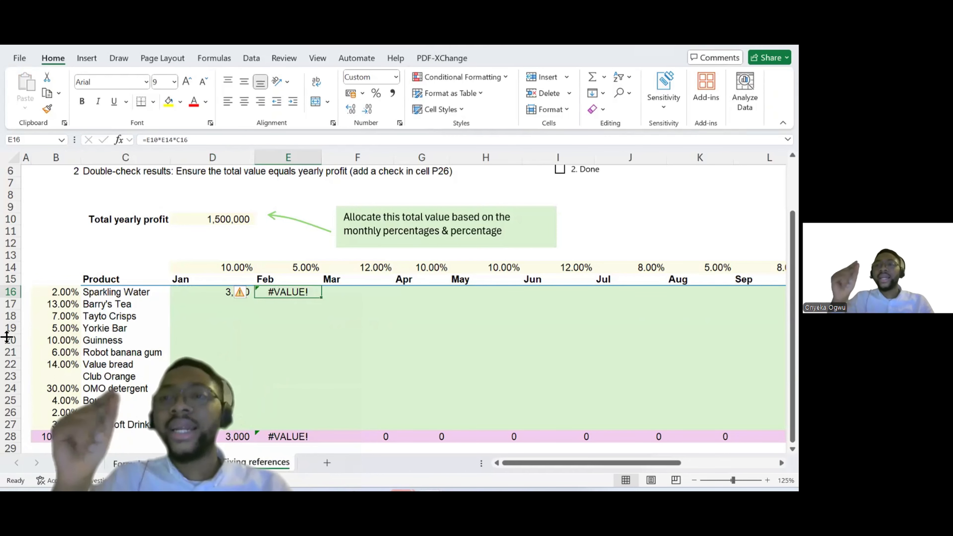
key("Left")
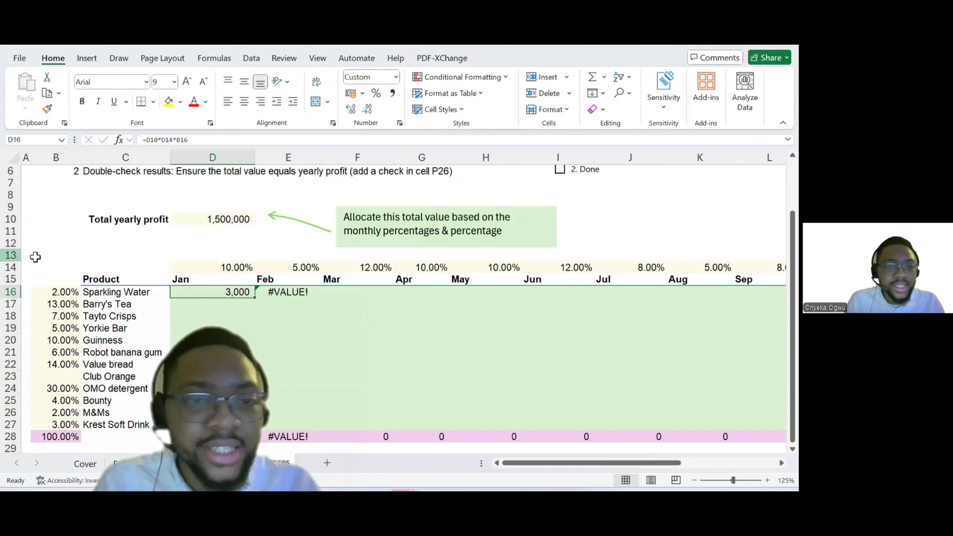
- Compare the cell references in Sparkling Water's January formula in D16 with those in its February formula in E16
left_click(148, 143)
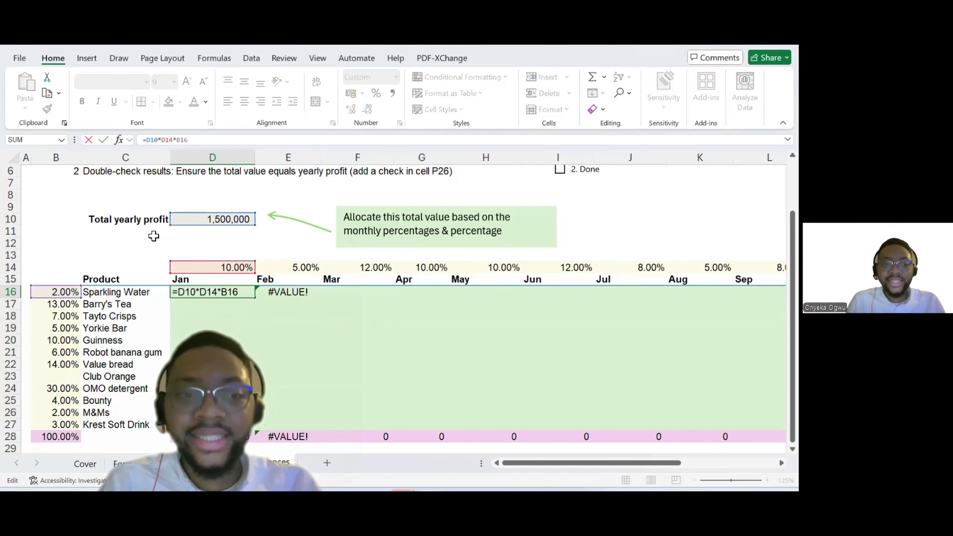
key("Tab")
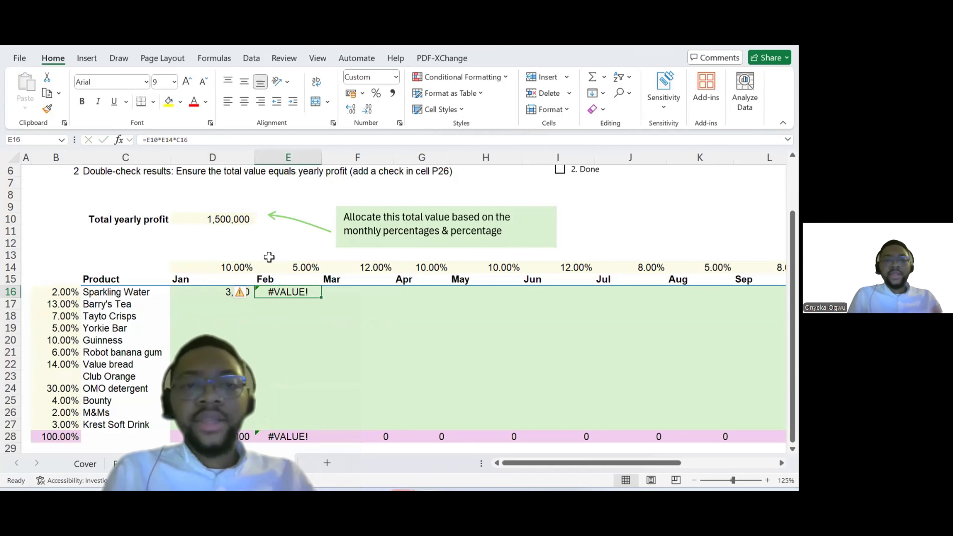
left_click(208, 294)
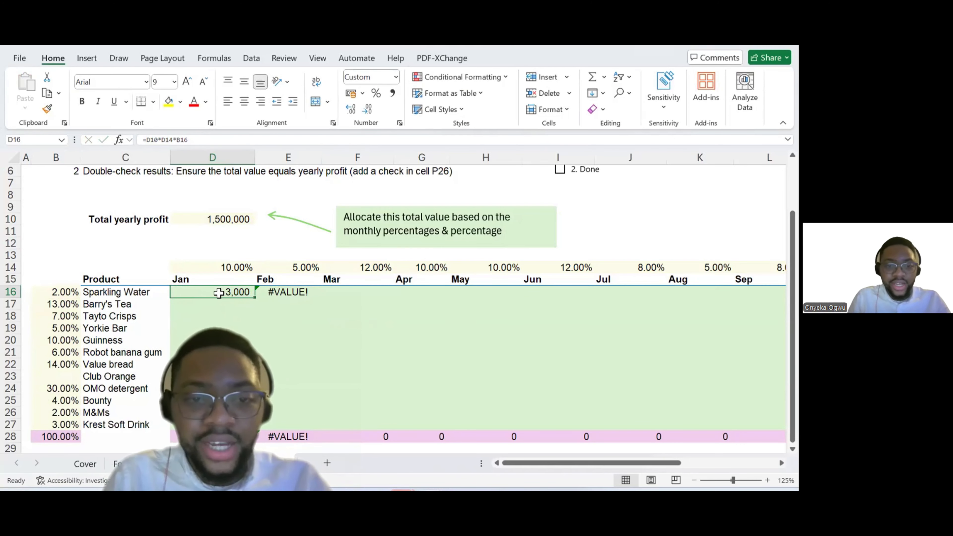
double_click(219, 293)
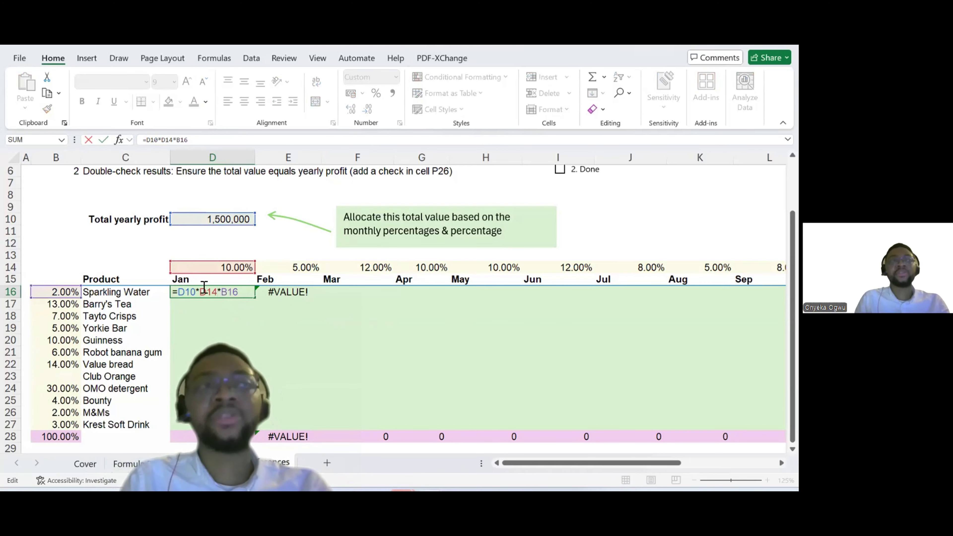
key("ctrl+Return")
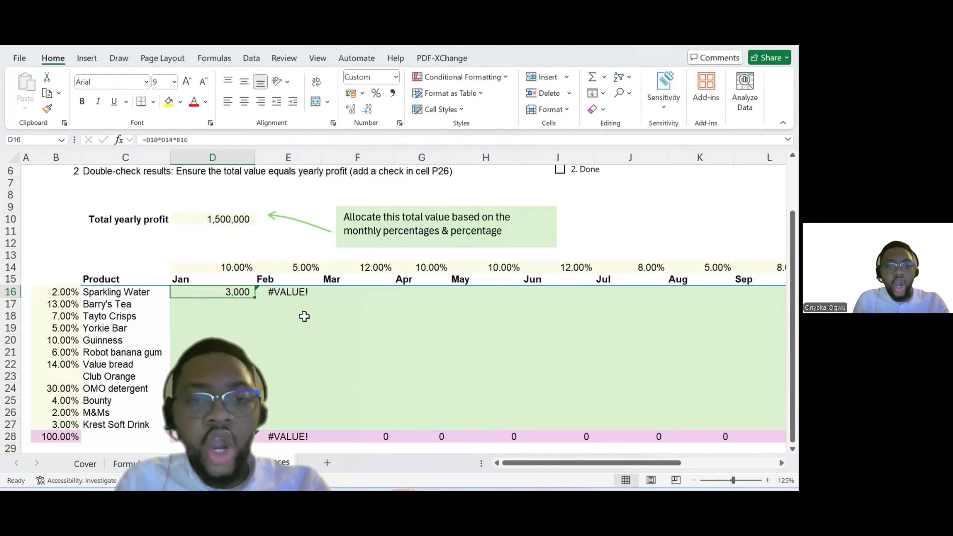
left_click(291, 295)
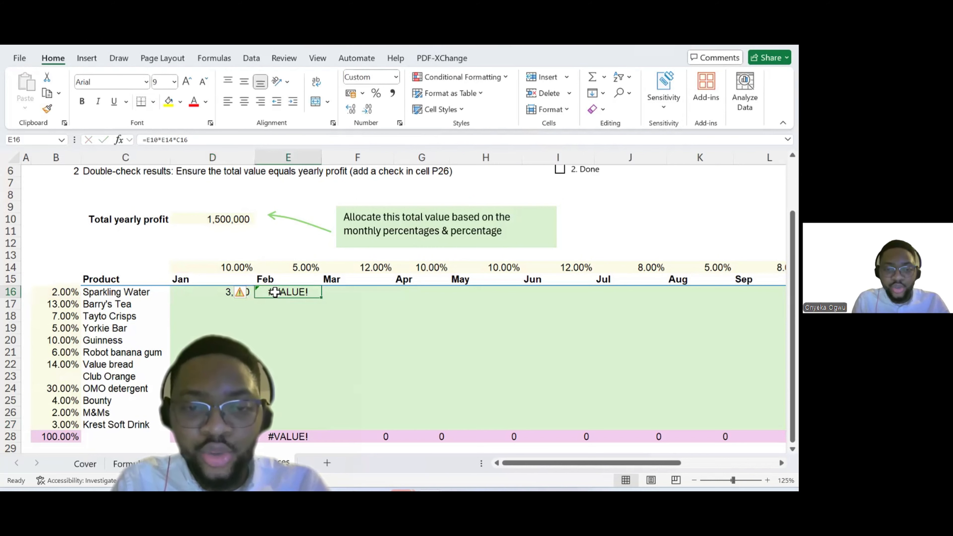
double_click(277, 293)
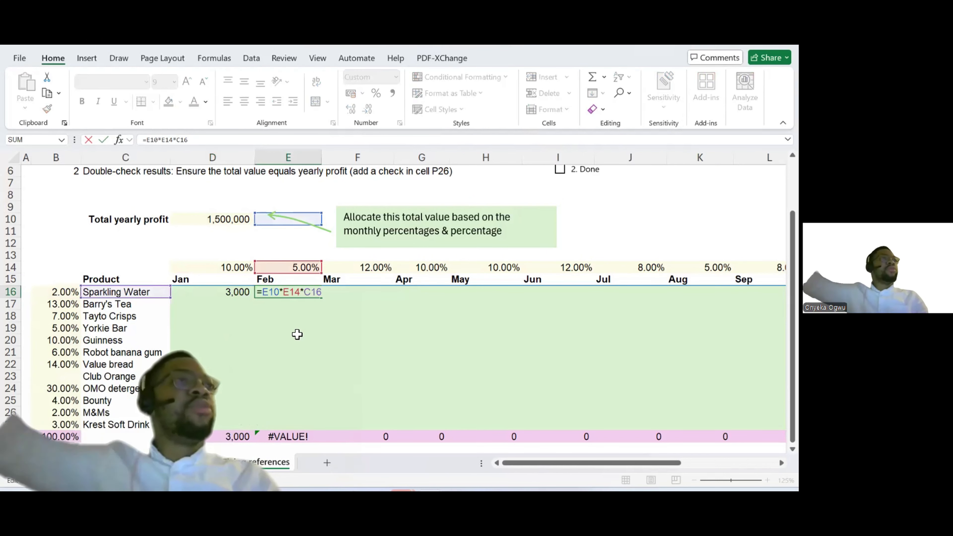
key("Return")
scroll(297, 334, "up", 2)
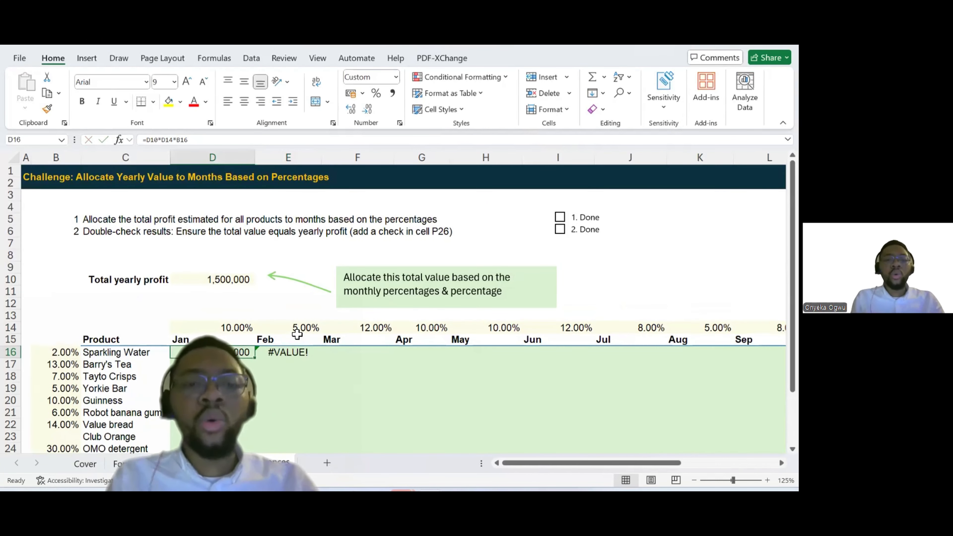
- Review the total yearly profit cell D10 and the January allocation cell D16 that refers to it
left_click(216, 278)
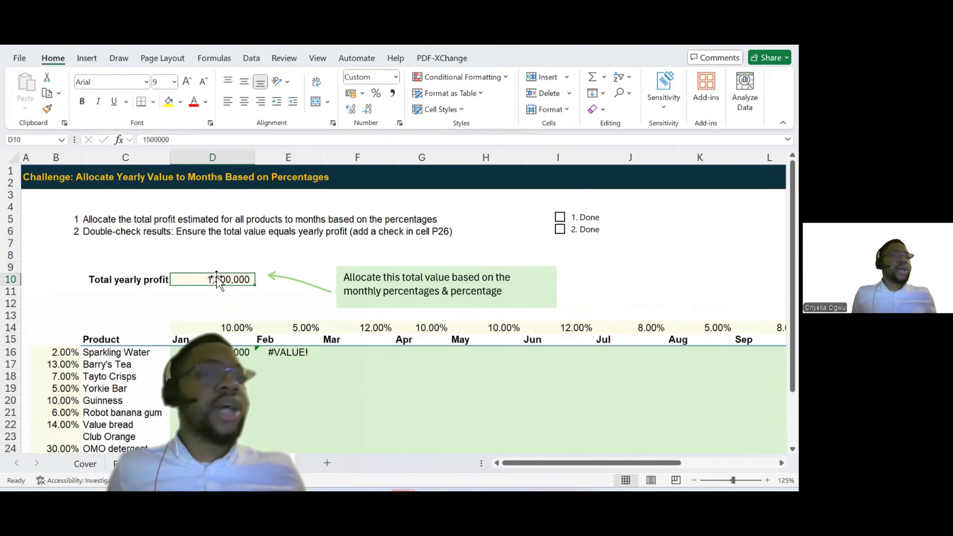
left_click(219, 353)
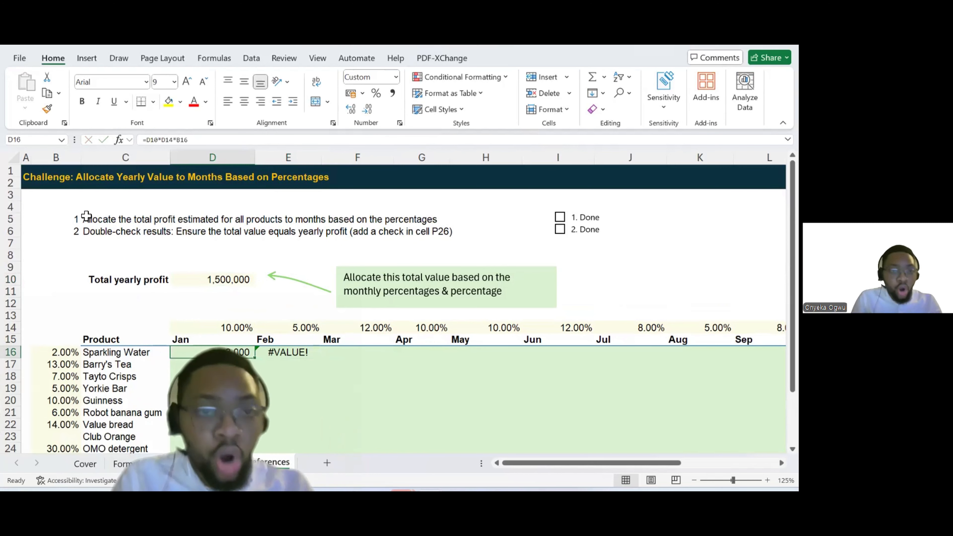
double_click(249, 358)
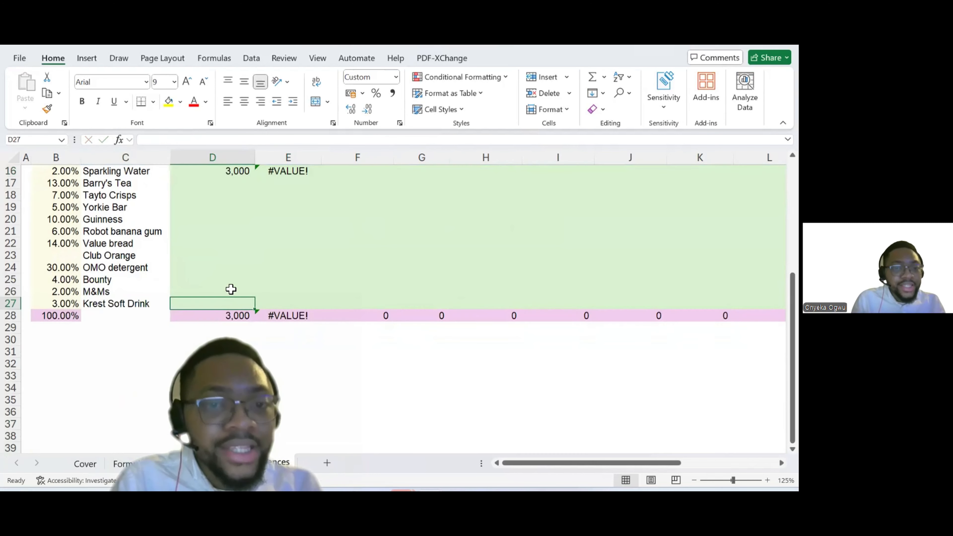
scroll(266, 189, "up", 1)
scroll(266, 189, "up", 2)
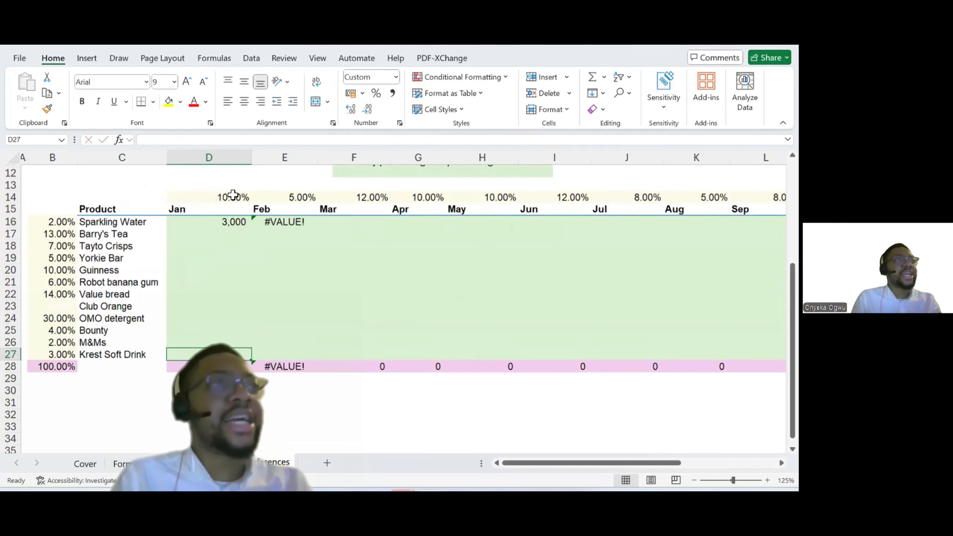
double_click(230, 227)
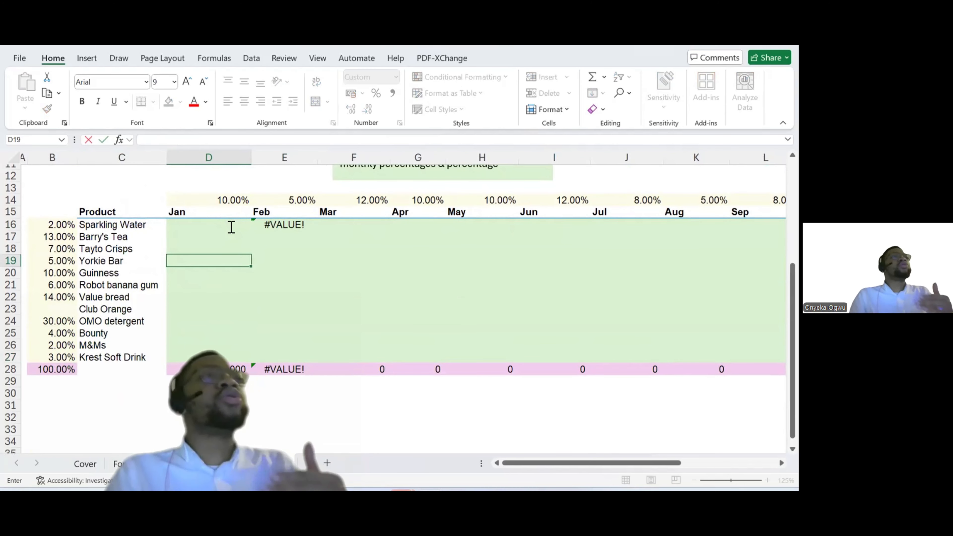
key("Escape")
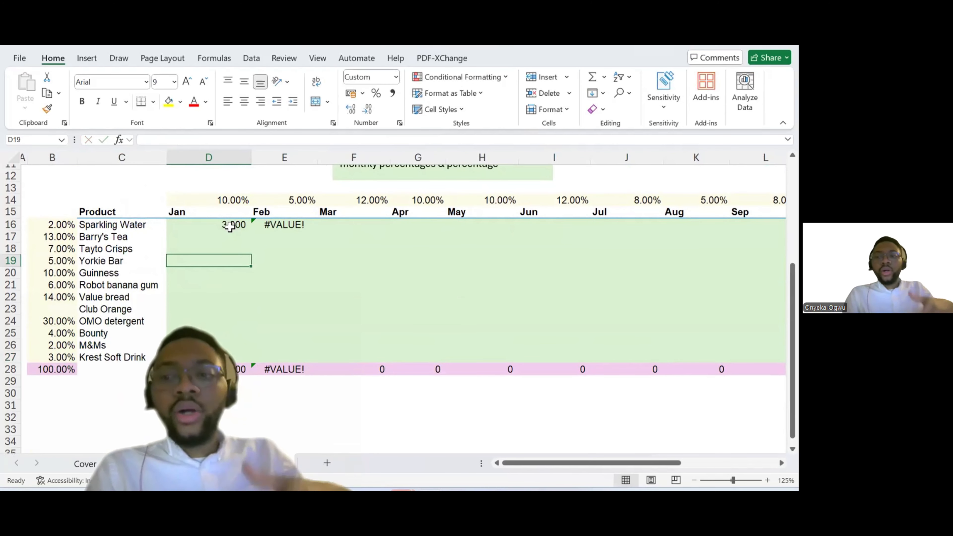
scroll(230, 227, "up", 2)
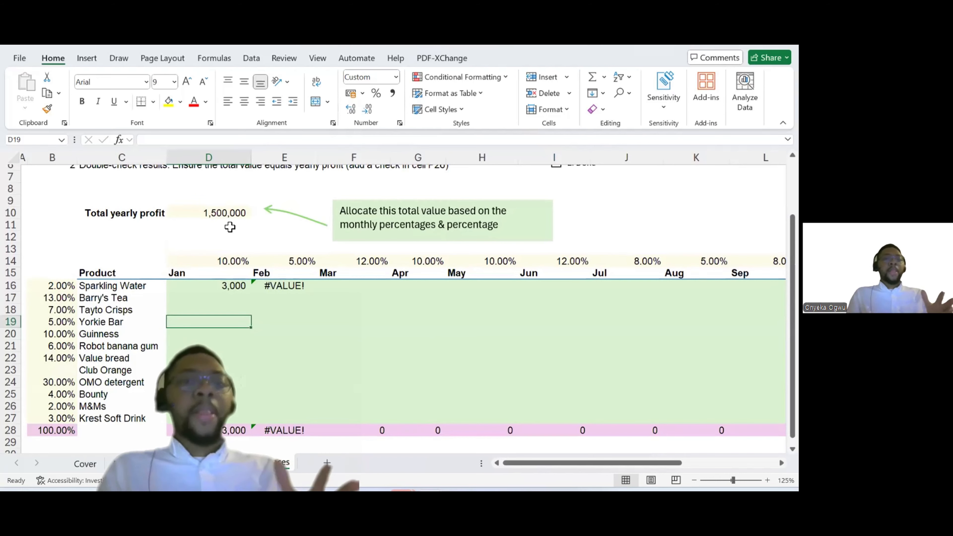
scroll(231, 227, "up", 1)
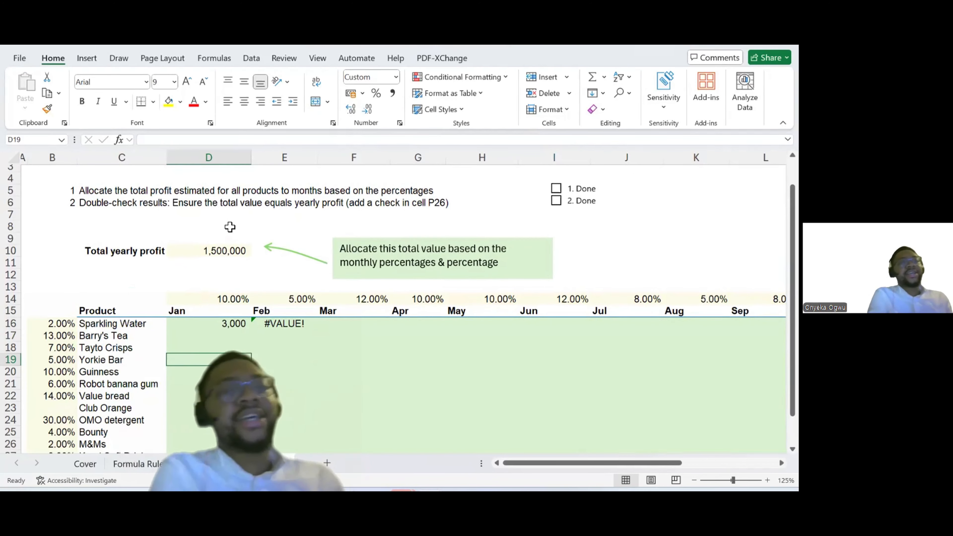
- Enter the note "Year Profit*Mon %*Prd %" in F8 above the allocation callout
left_click(364, 229)
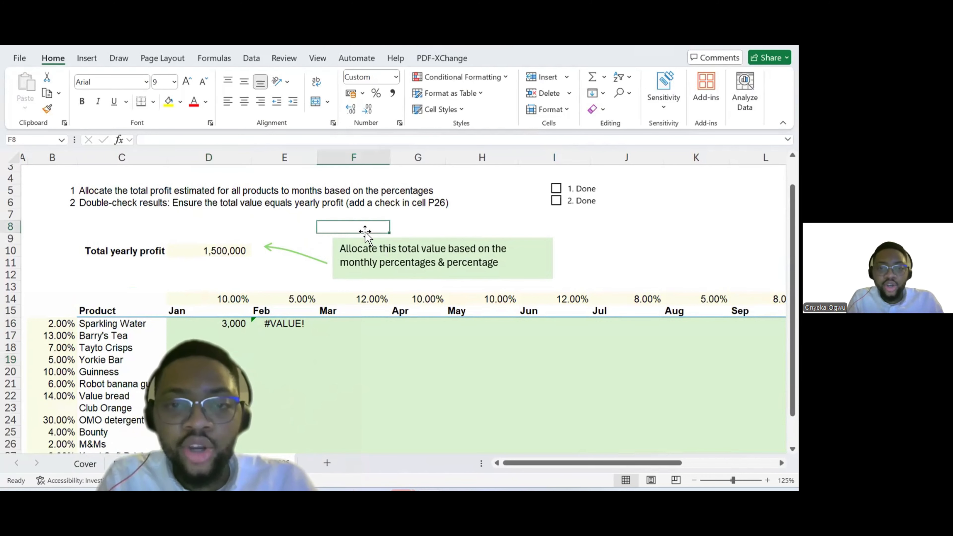
type("Year Profit*Mon %*Prd %")
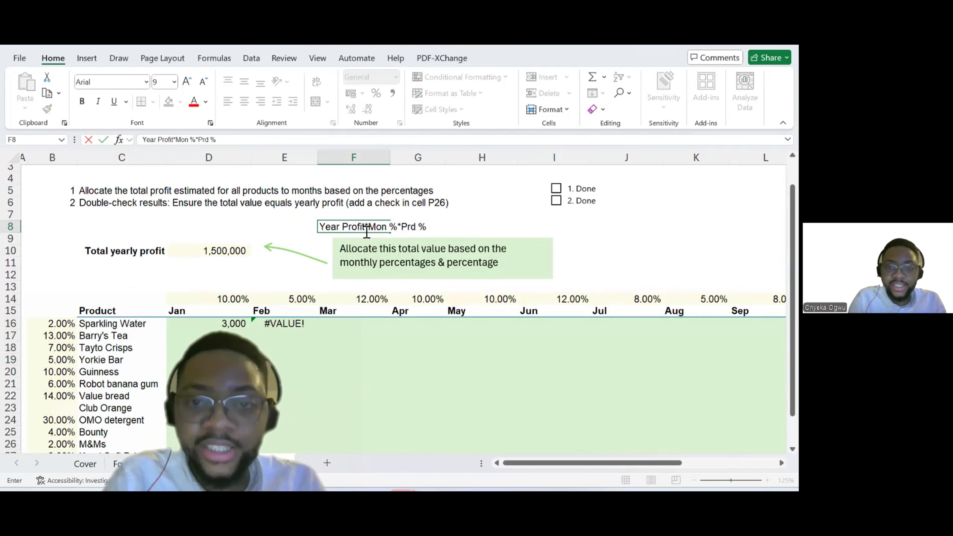
key("ctrl+Return")
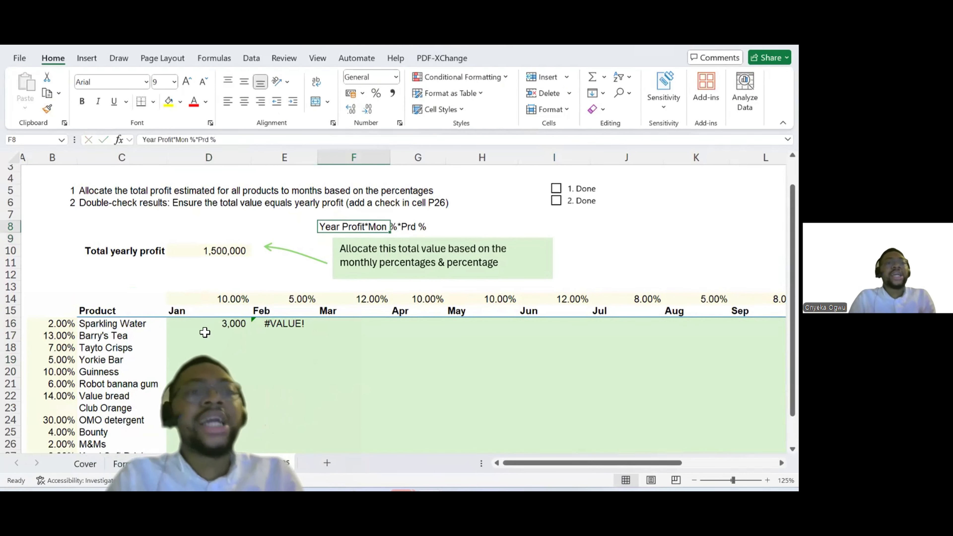
- Review the Absolute, Relative and Mixed entries in the reference types list on the other sheet
left_click(205, 332)
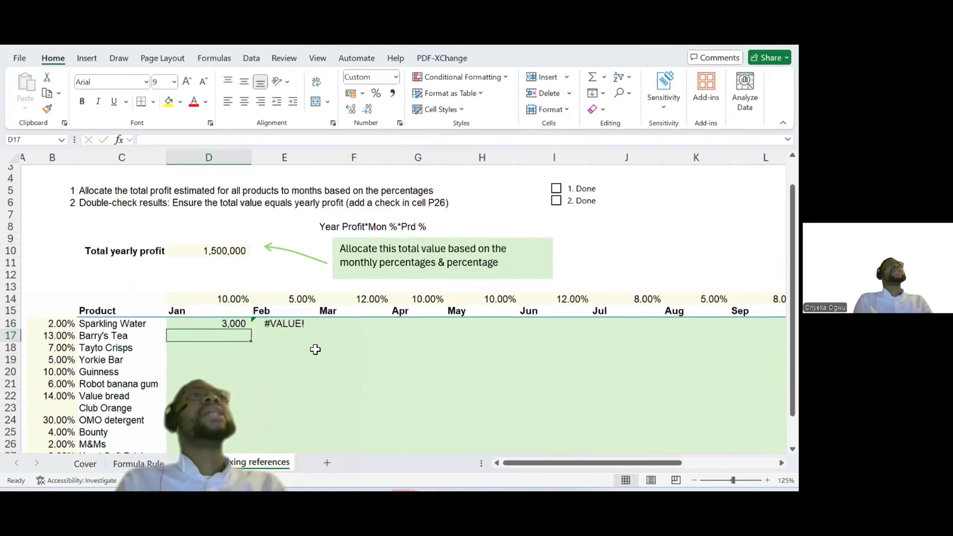
key("Up")
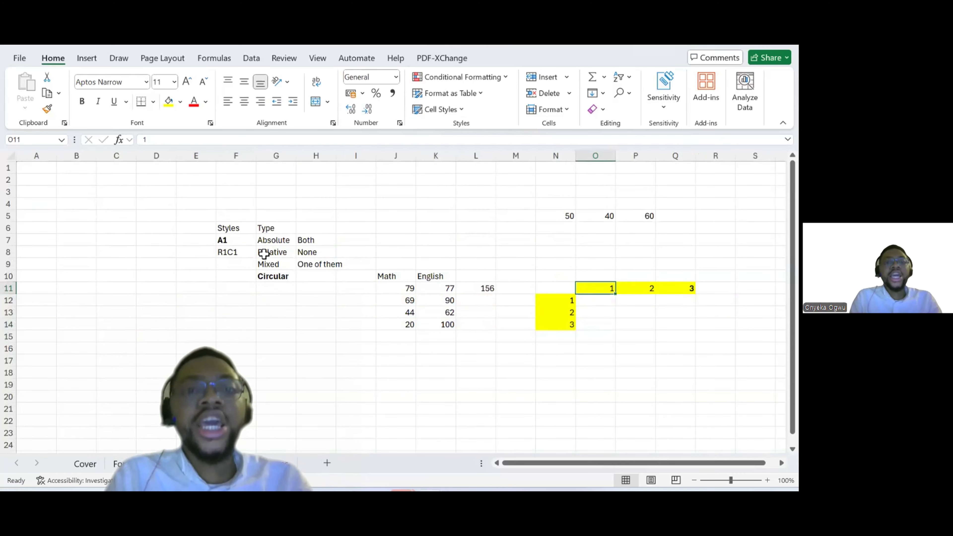
left_click(265, 254)
key("Up")
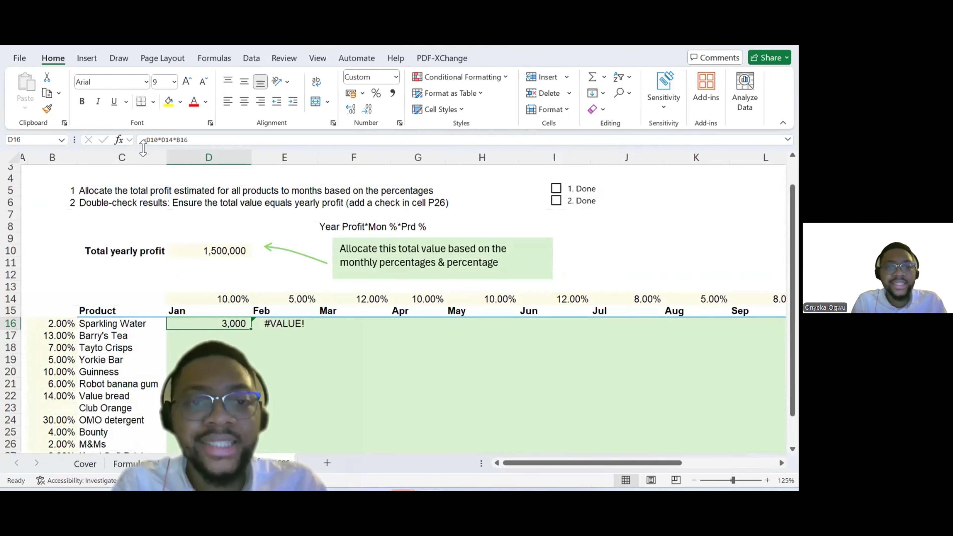
- Make the total yearly profit reference absolute in D16 so the formula reads =$D$10*D14*B16
left_click(155, 139)
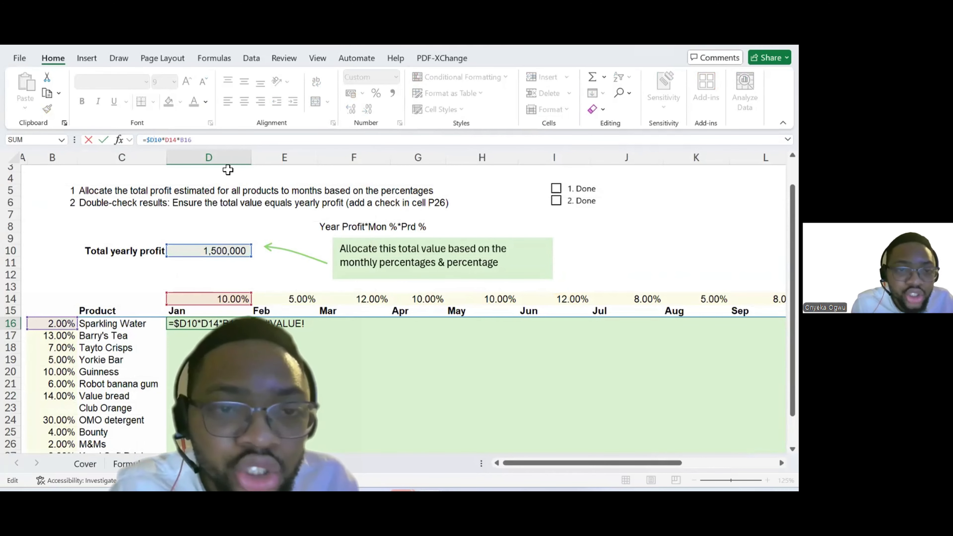
key("Right")
type("$")
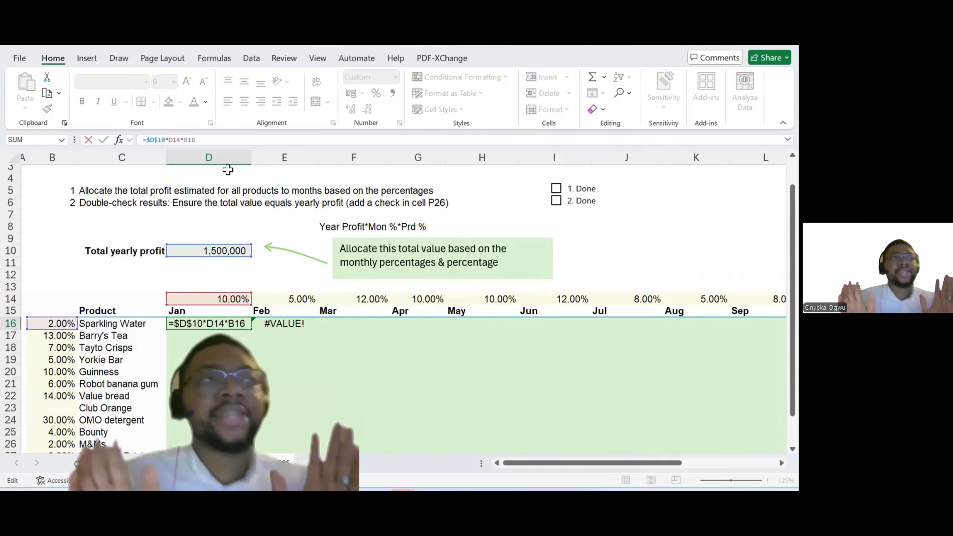
key("ctrl+Return")
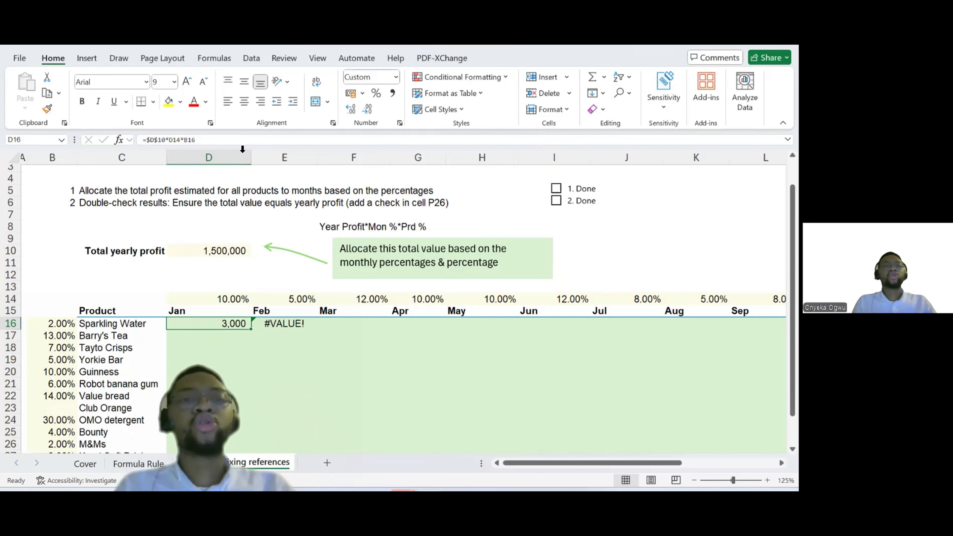
- Examine the month and product percentage references in D16's formula
double_click(206, 319)
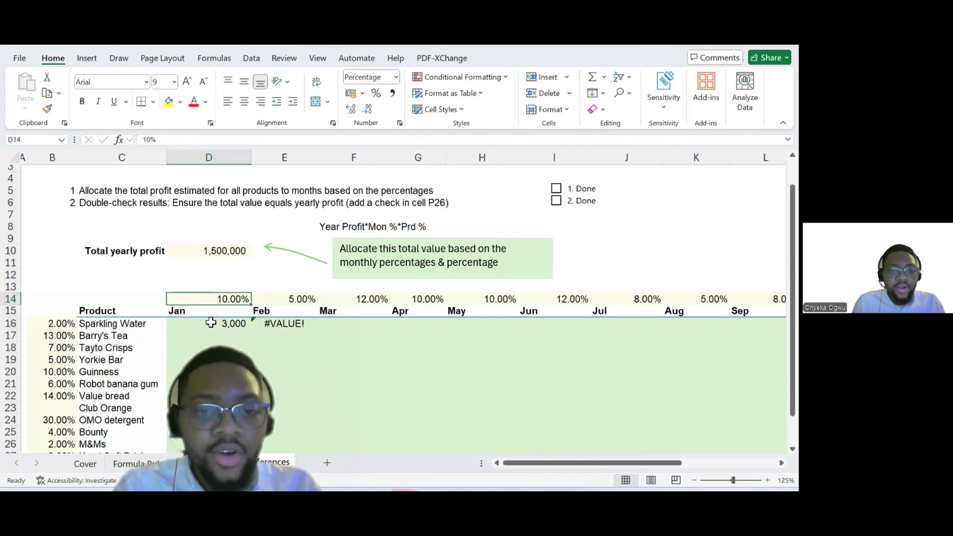
left_click(214, 325)
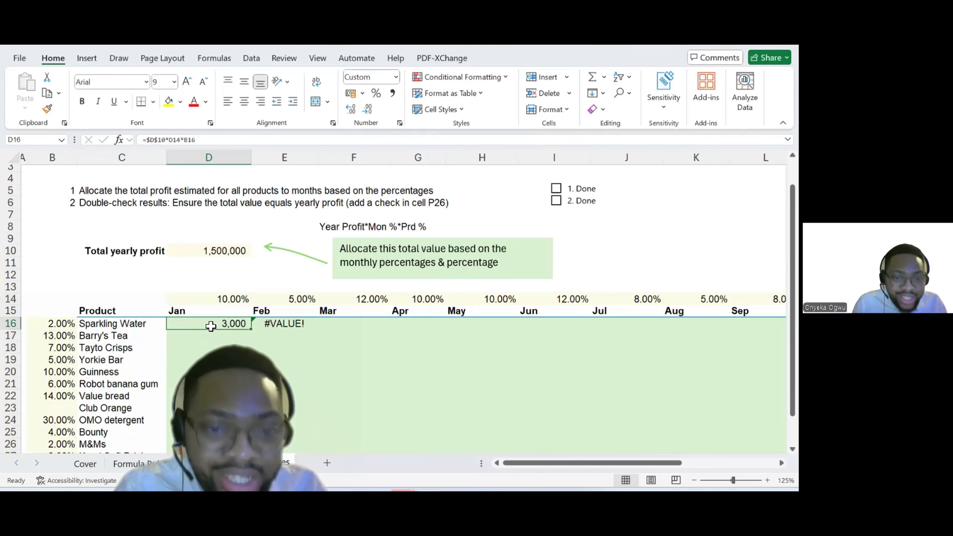
double_click(211, 326)
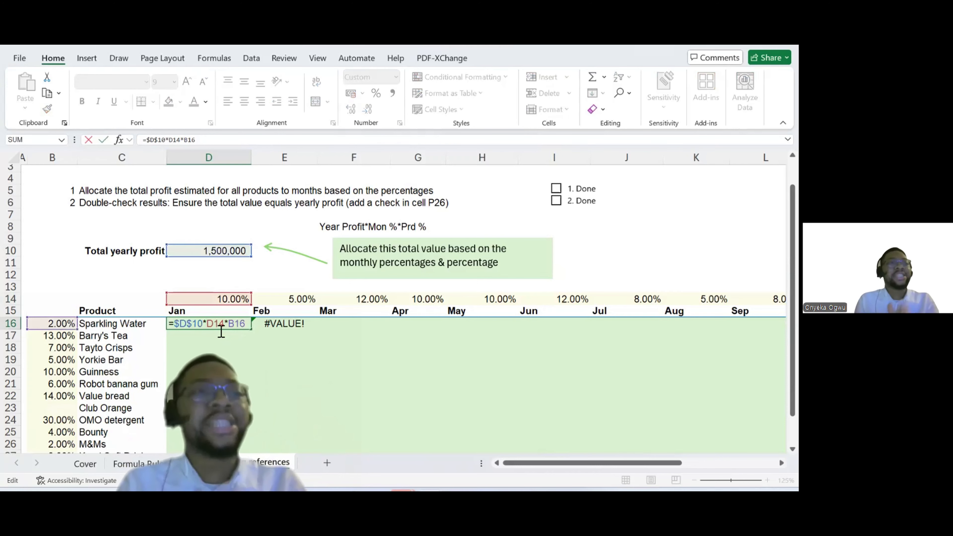
key("ctrl+Return")
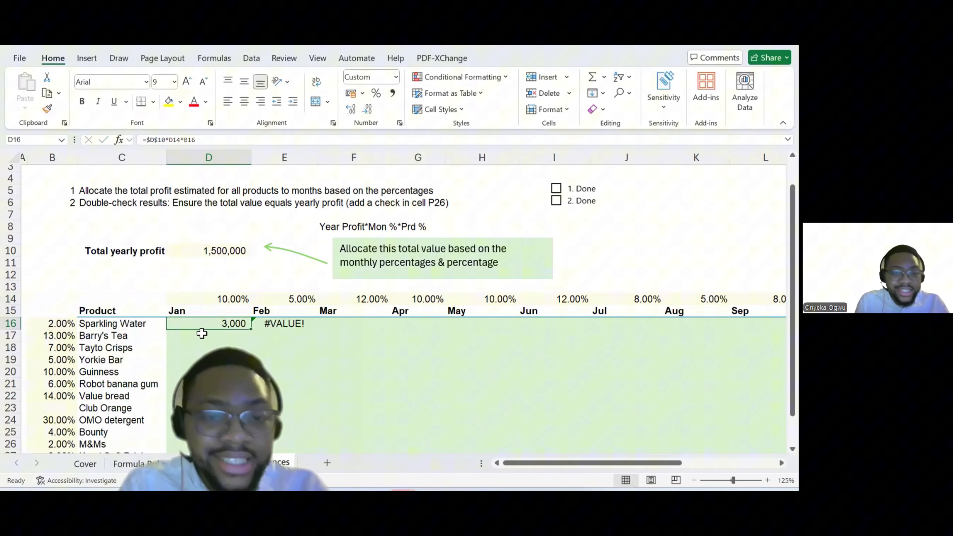
- Walk through the monthly percentages in row 14 from January onward and return to D14
left_click(204, 295)
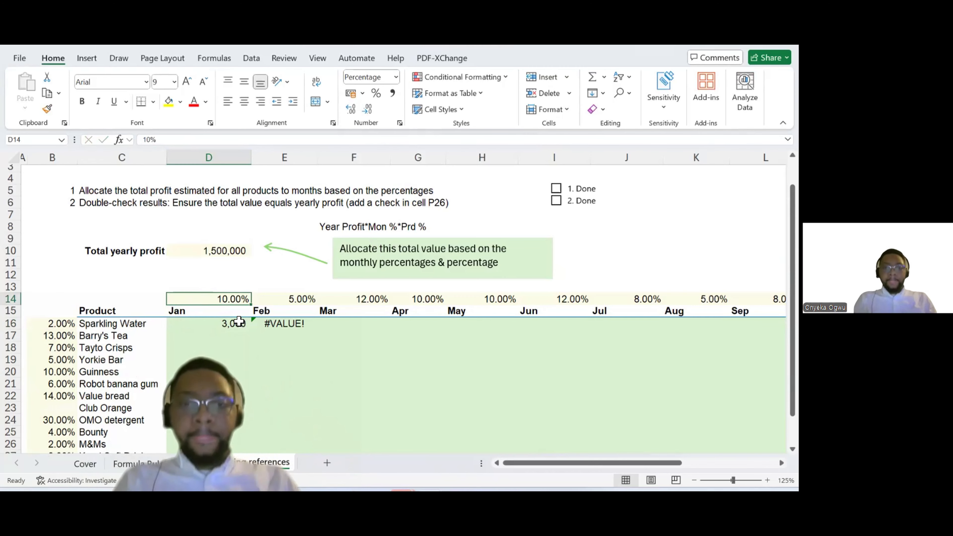
key("Right")
key("Right")
key("Right")
key("Right")
key("Right")
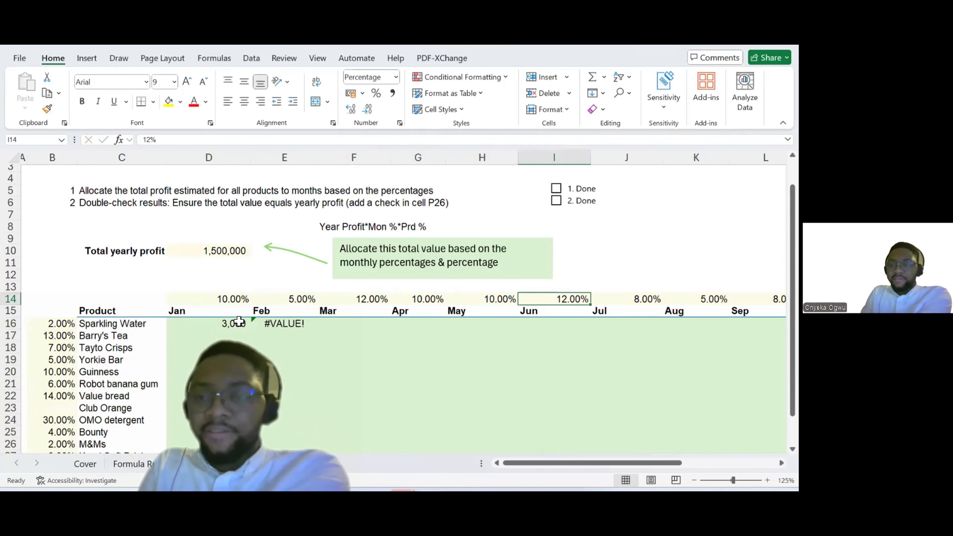
key("Right")
key("Right")
key("Right")
key("Left")
key("Left")
key("Left")
key("Left")
key("Left")
key("Left")
key("Left")
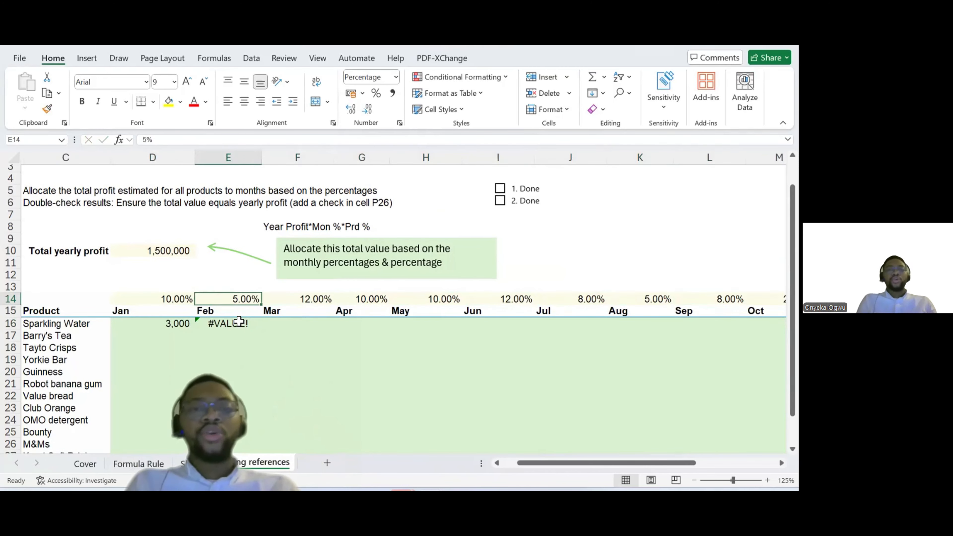
key("Left")
key("Left")
key("Right")
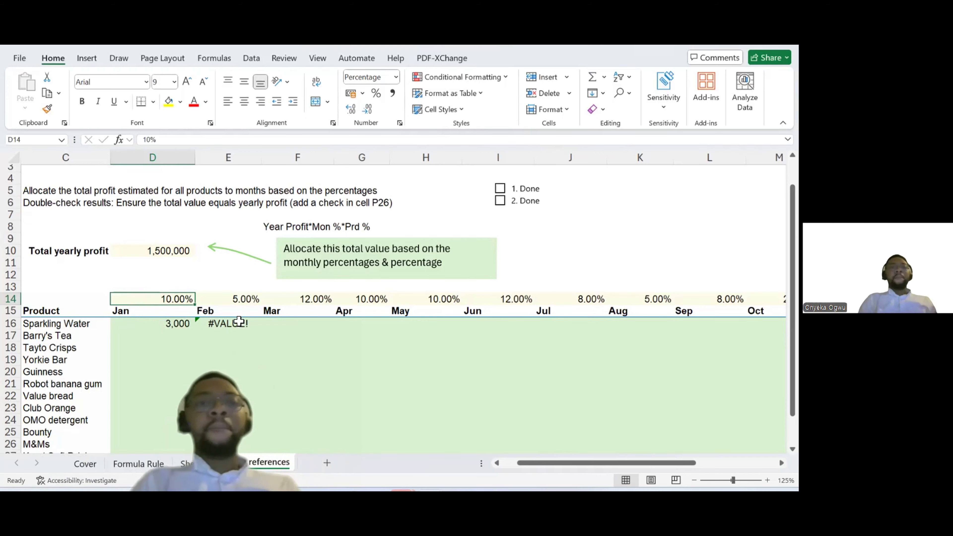
scroll(239, 321, "left", 2)
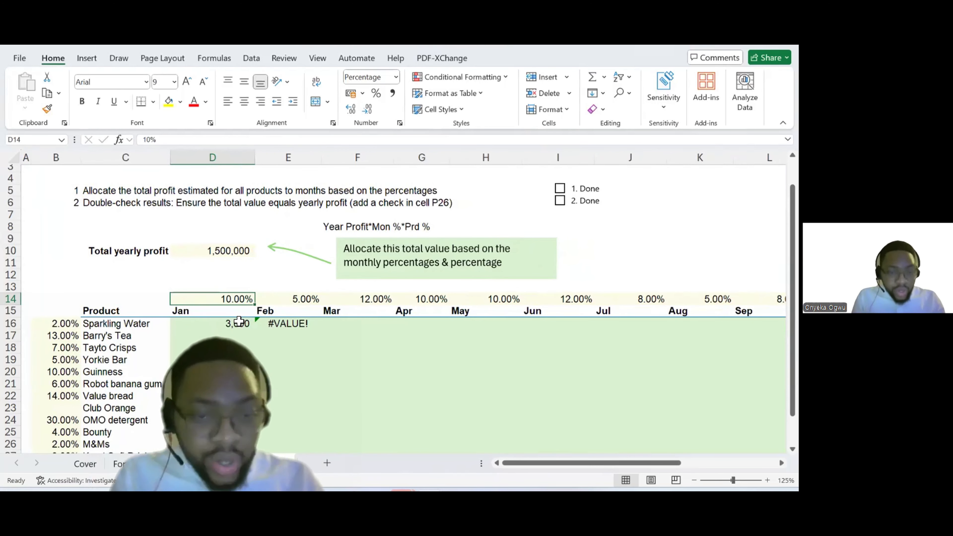
key("Right")
key("Left")
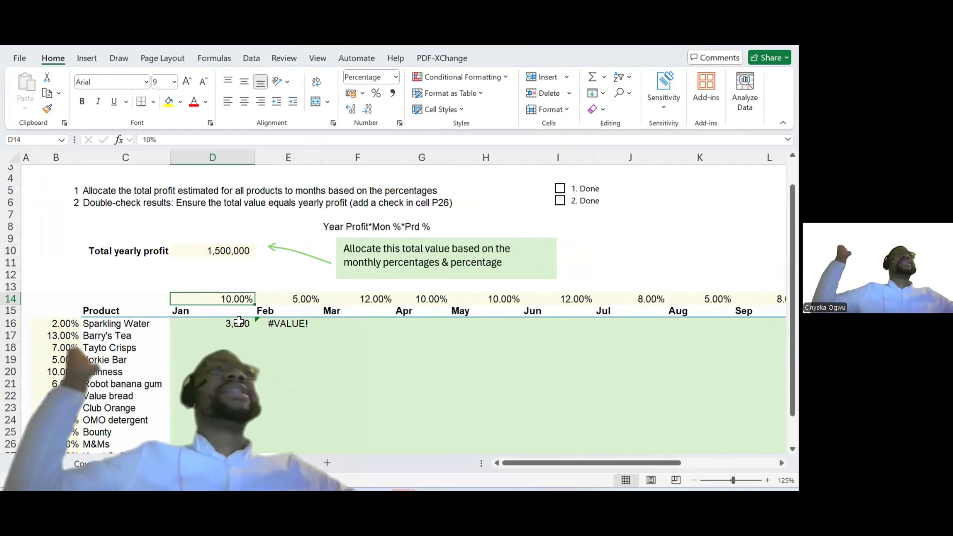
- Examine how the month percentages run across row 14 from January to April in relation to the formula in D16
key("Right")
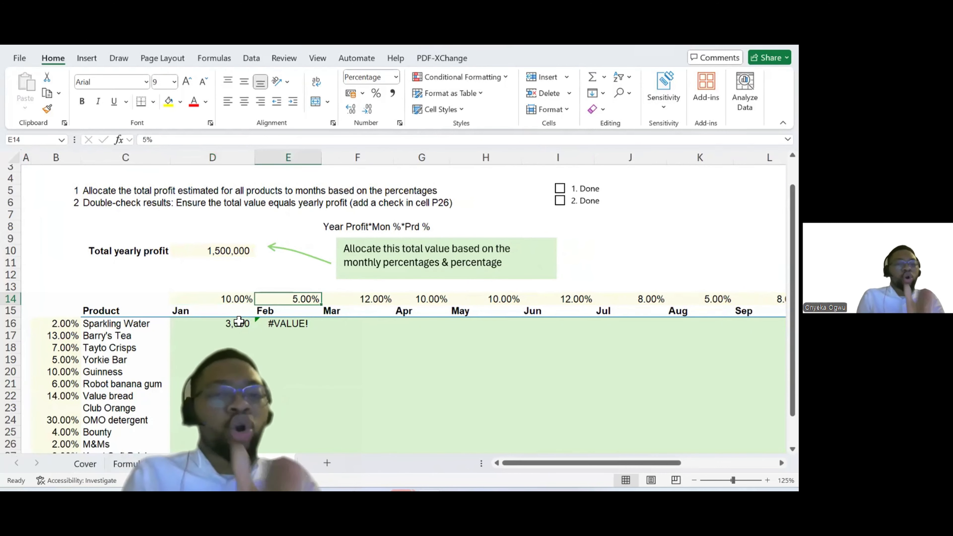
key("Right")
key("Left")
key("Left")
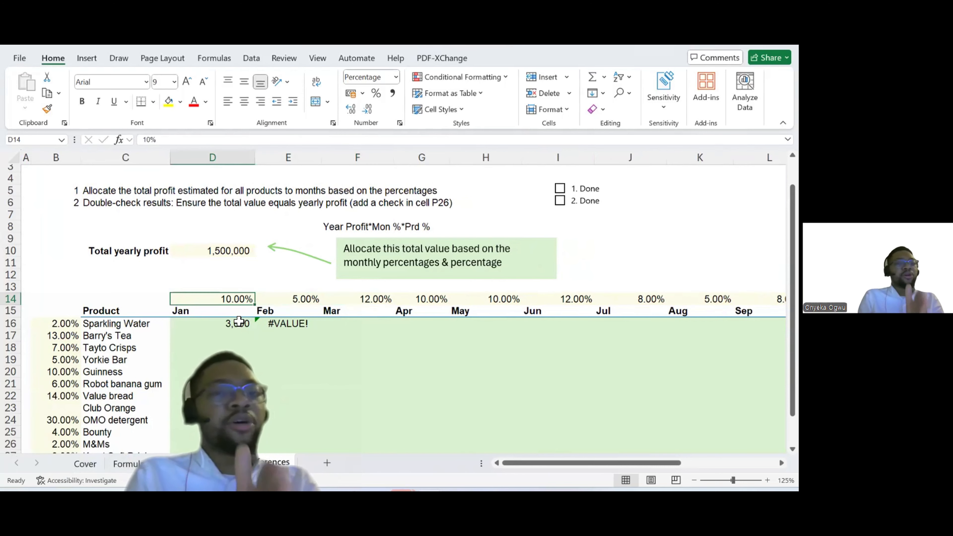
key("Right")
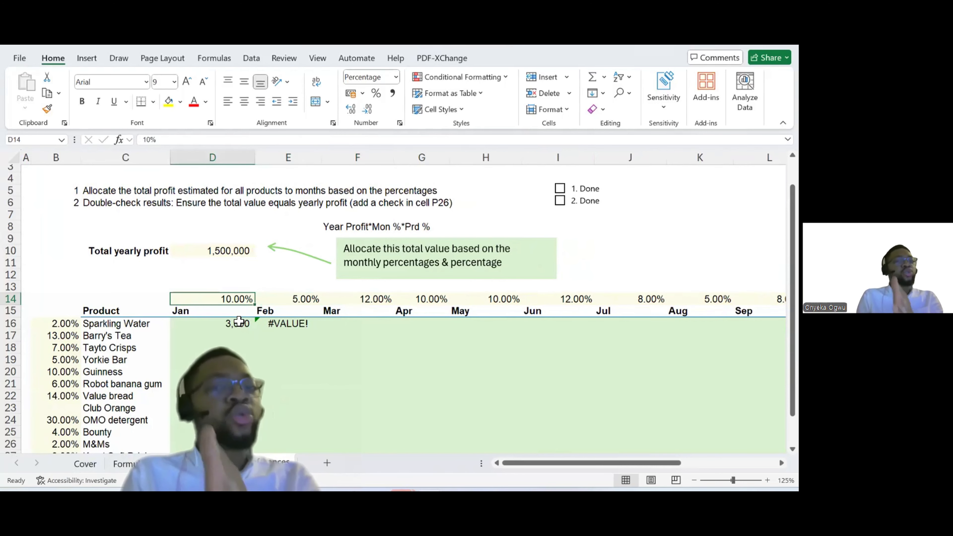
key("Right")
key("Right")
key("Right")
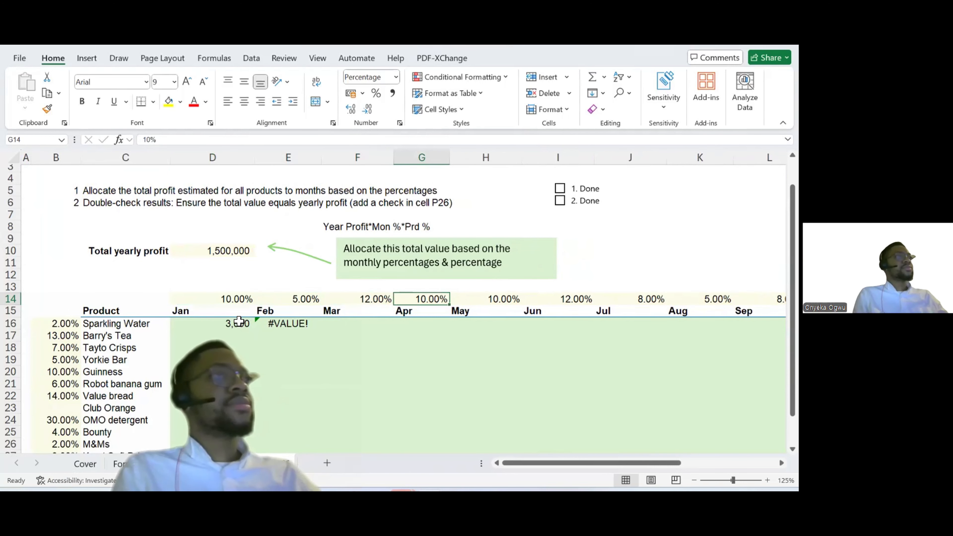
key("Left")
key("Left")
key("Left")
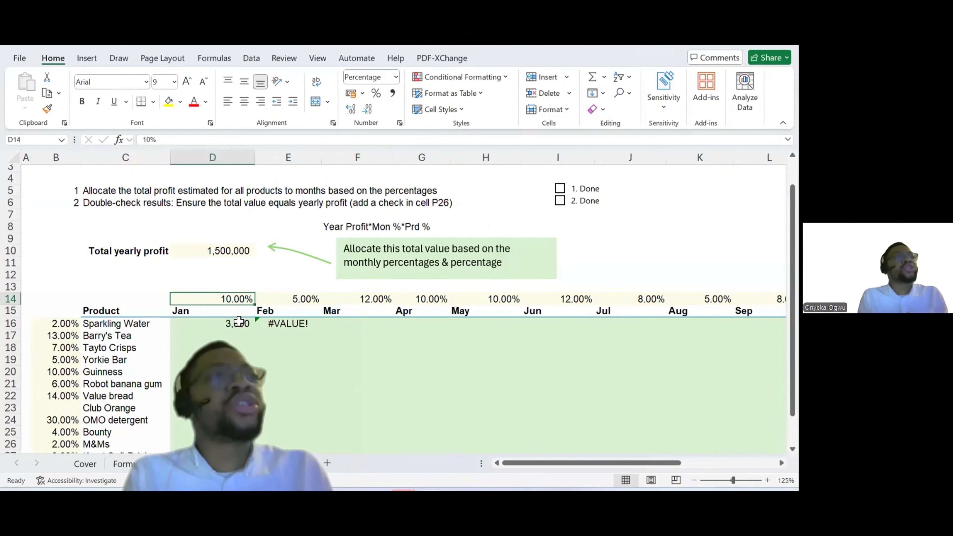
key("Right")
key("Right")
key("Left")
key("Left")
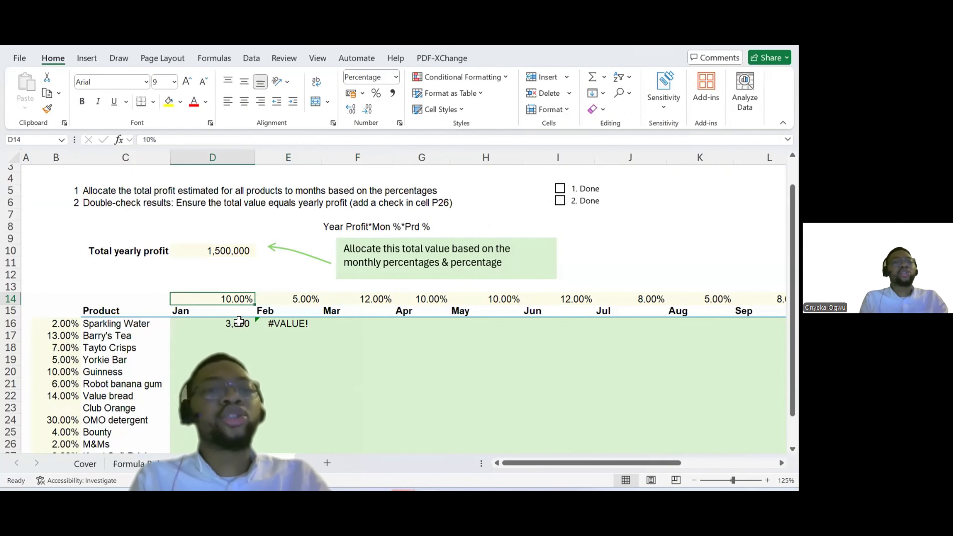
key("Down")
key("Down")
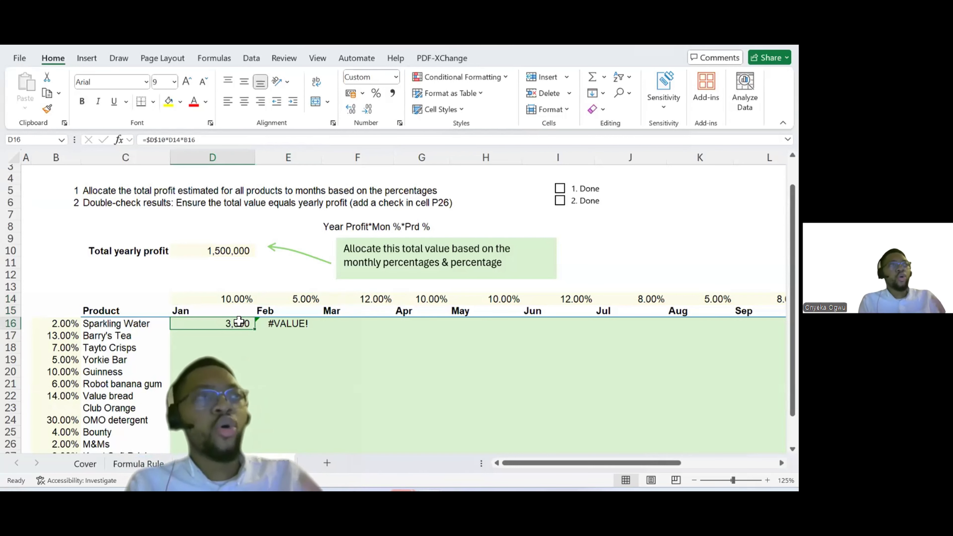
key("Up")
key("Up")
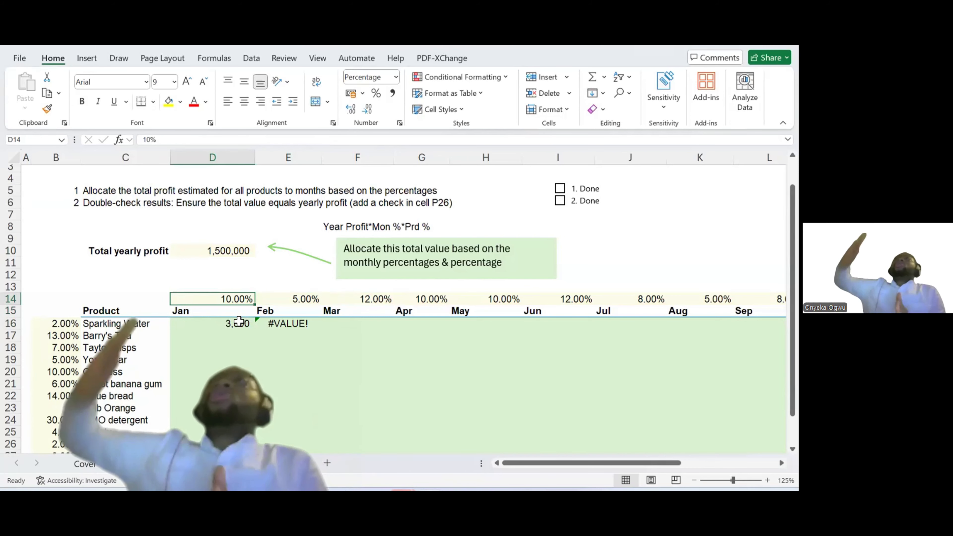
- Lock the row of the month percentage reference in D16 so the formula reads =$D$10*D$14*B16
double_click(228, 328)
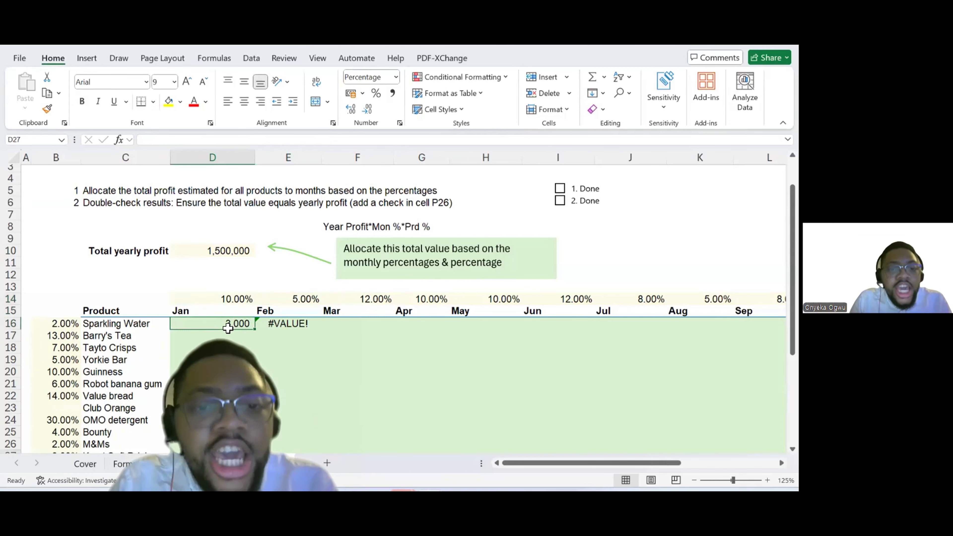
scroll(245, 215, "up", 2)
left_click(241, 222)
scroll(240, 223, "up", 3)
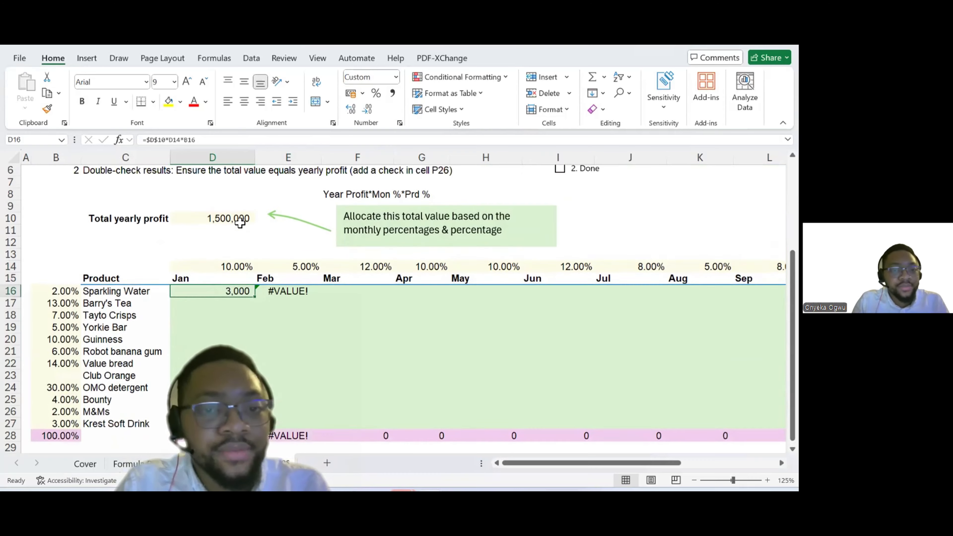
left_click(174, 144)
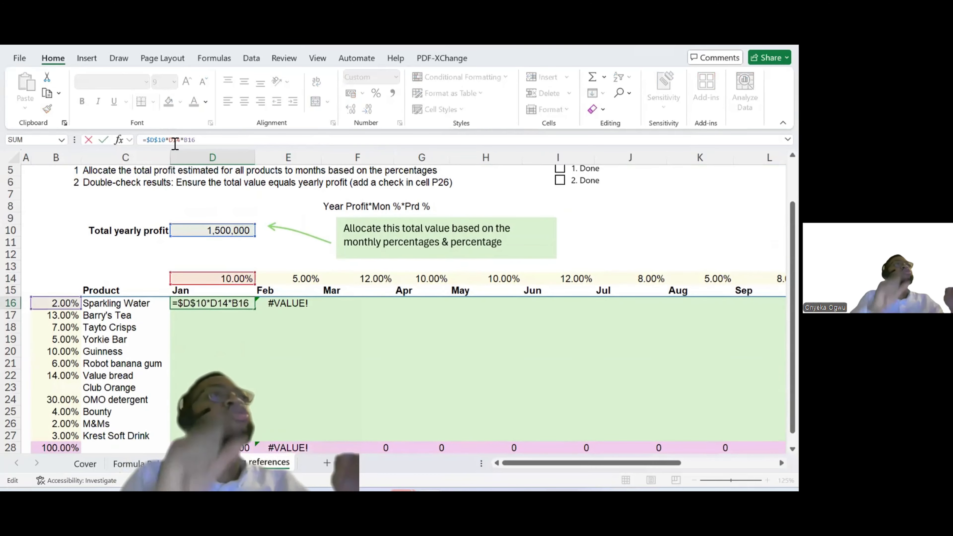
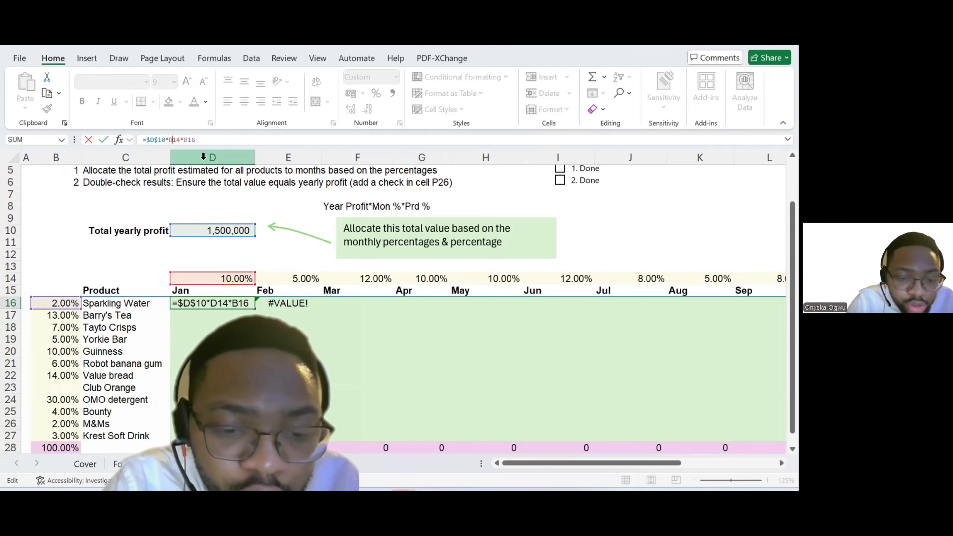
type("g")
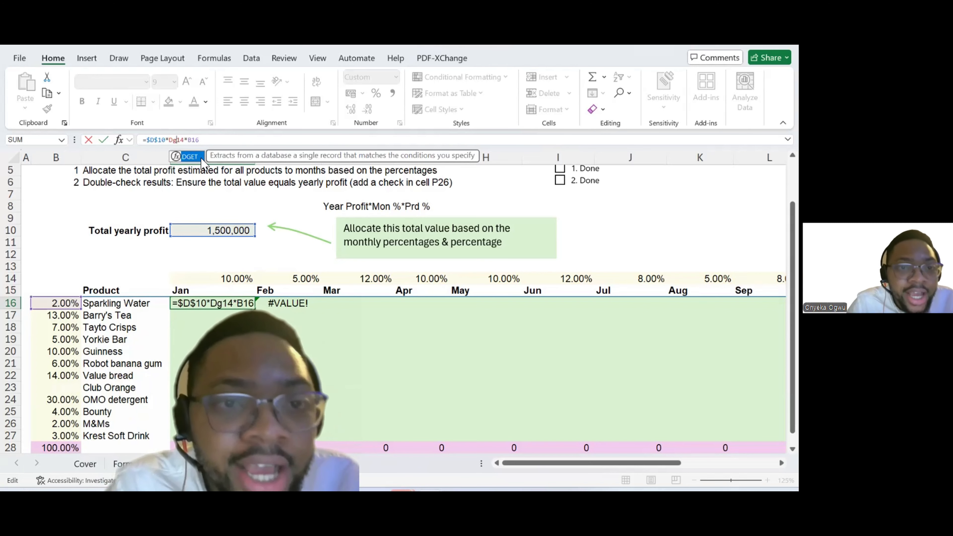
key("BackSpace")
type("$")
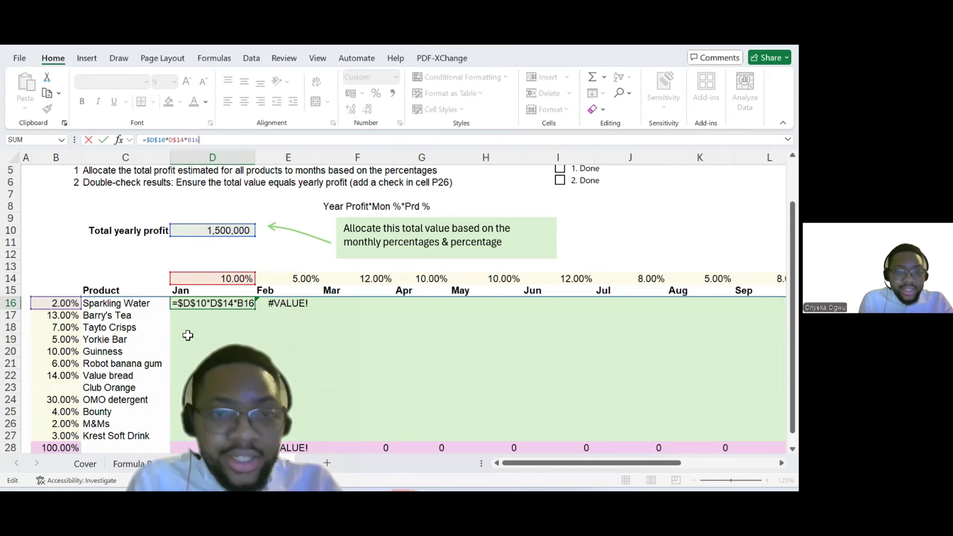
key("ctrl+Return")
- Examine how the product percentages run down column B from B16 to B19
left_click(62, 302)
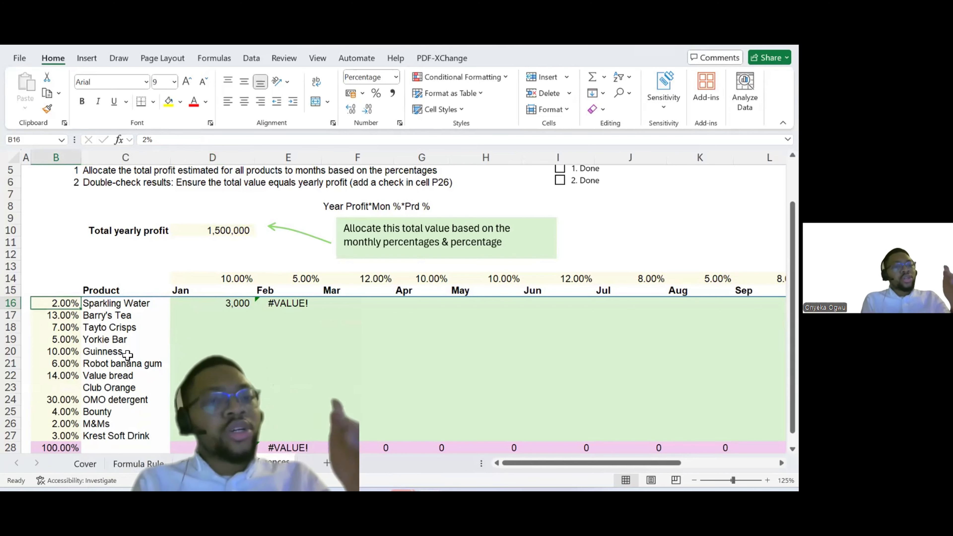
key("Down")
key("Down")
key("Up")
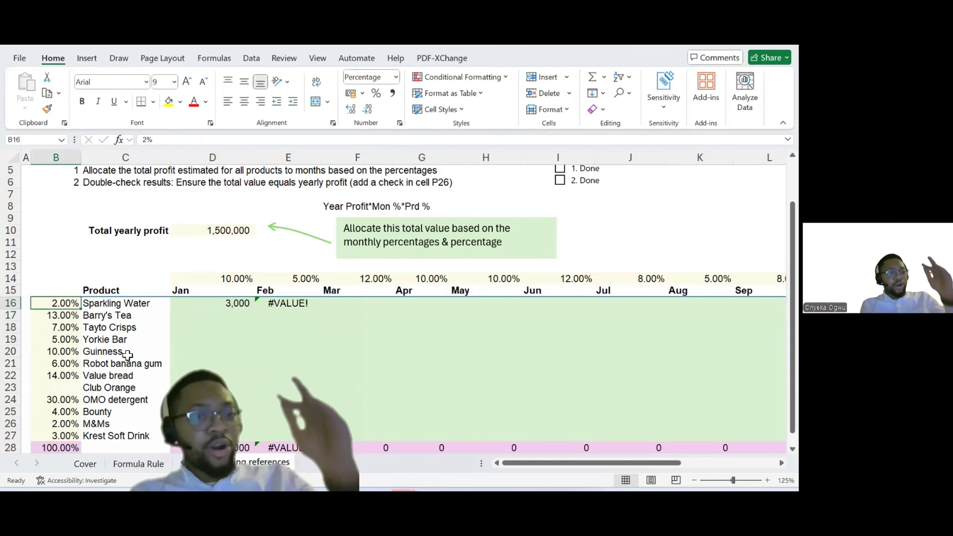
key("Down")
key("Down")
key("Down")
key("Up")
key("Up")
key("Up")
key("Up")
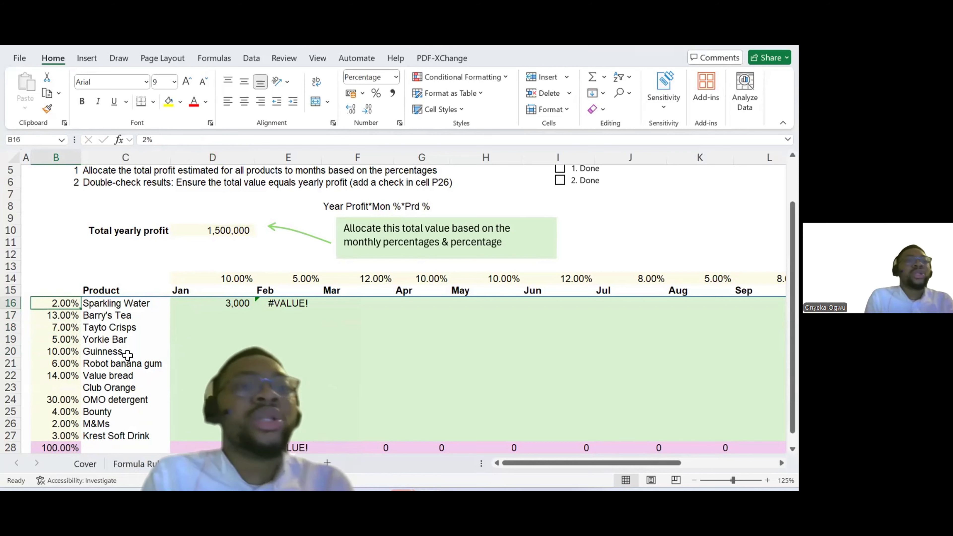
left_click(65, 159)
left_click(59, 304)
key("Down")
key("Down")
key("Down")
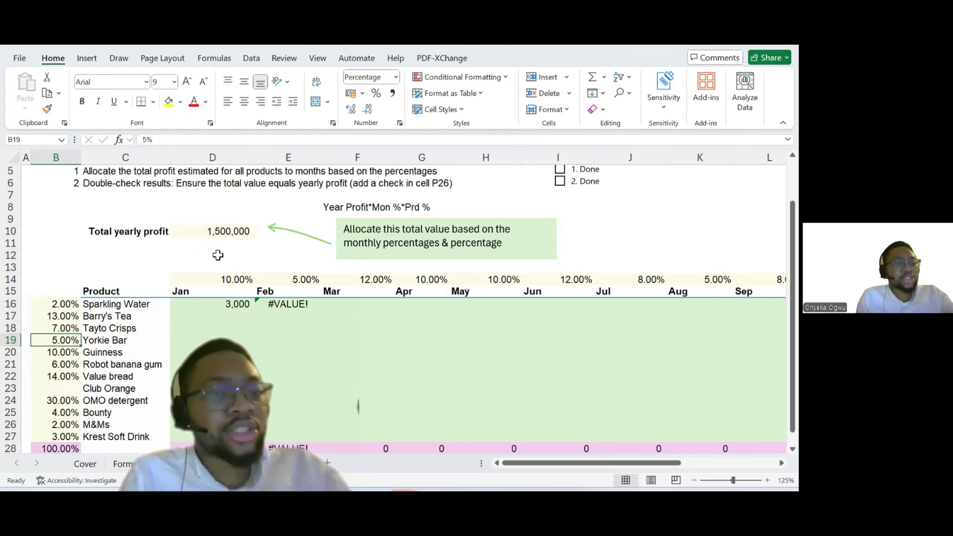
- Lock the column of the product percentage reference in D16 so the formula reads =$D$10*D$14*$B16
left_click(236, 307)
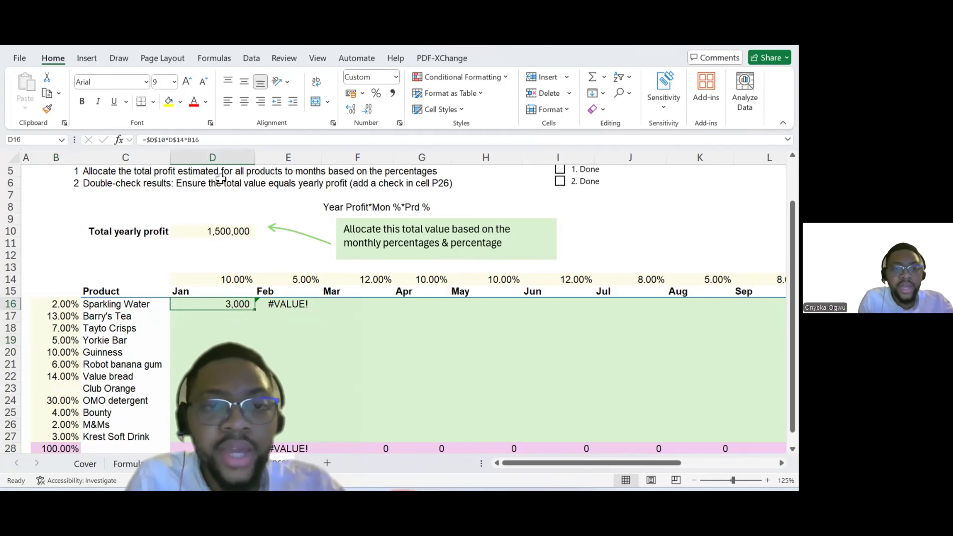
left_click(192, 144)
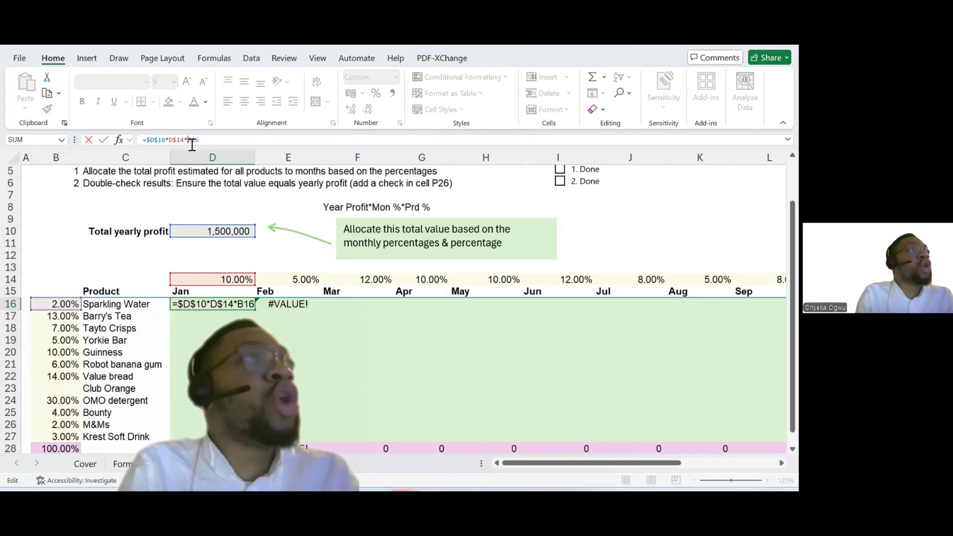
type("$")
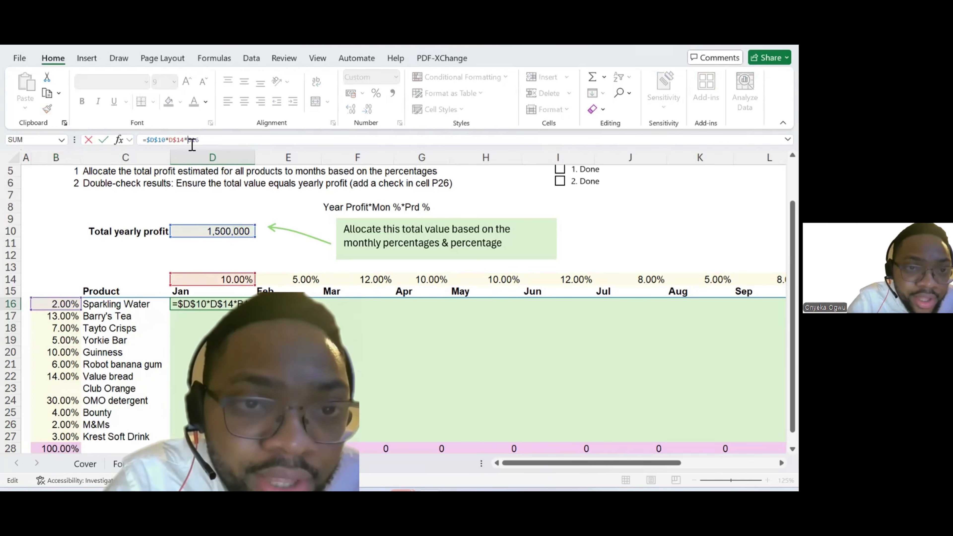
key("Return")
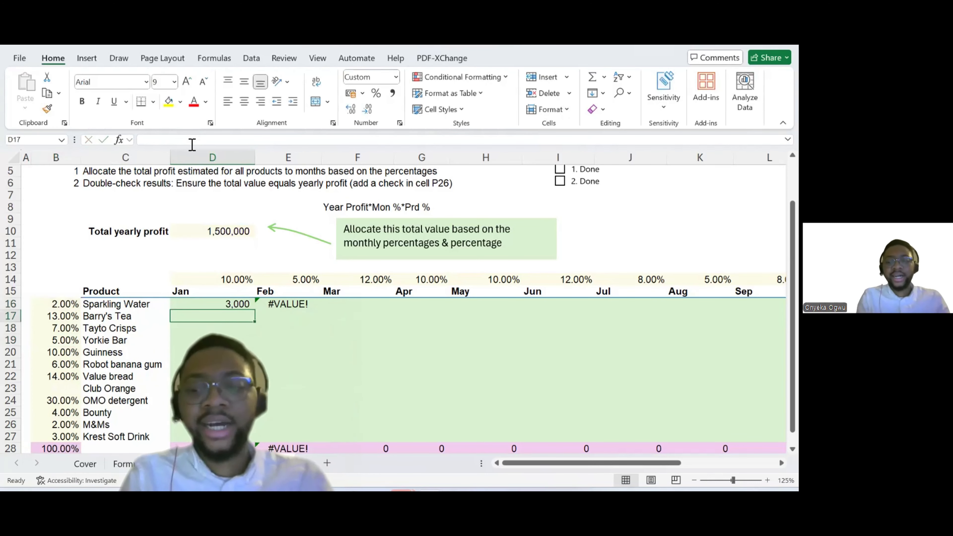
- Copy the D16 formula to all products and months in D16:O27 and review the filled table
key("Up")
key("ctrl+c")
key("shift+Down")
key("shift+Down")
key("shift+Down")
key("shift+Down")
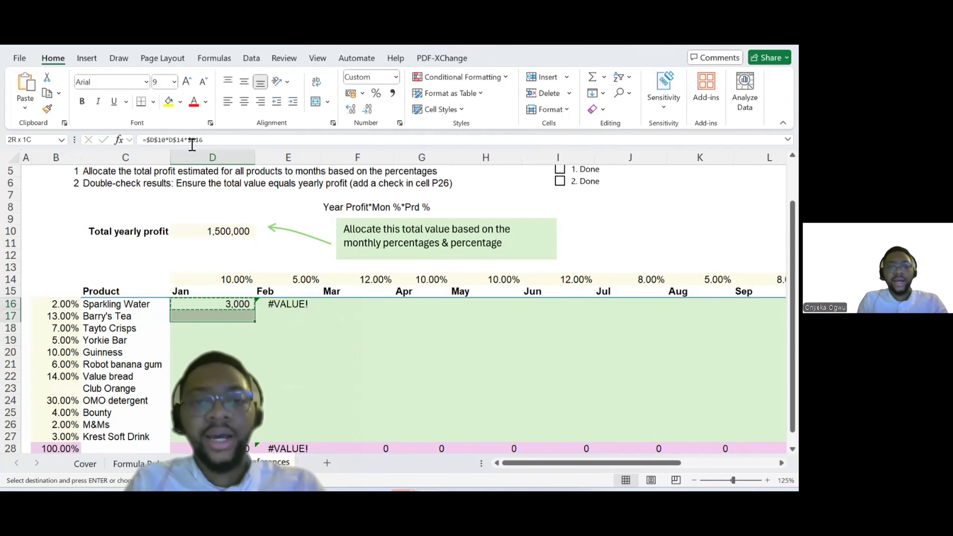
key("shift+Right")
key("shift+Right")
key("shift+Right")
key("shift+Right")
key("shift+Right")
key("shift+Right")
key("shift+Right")
key("shift+Right")
key("shift+Right")
key("shift+Right")
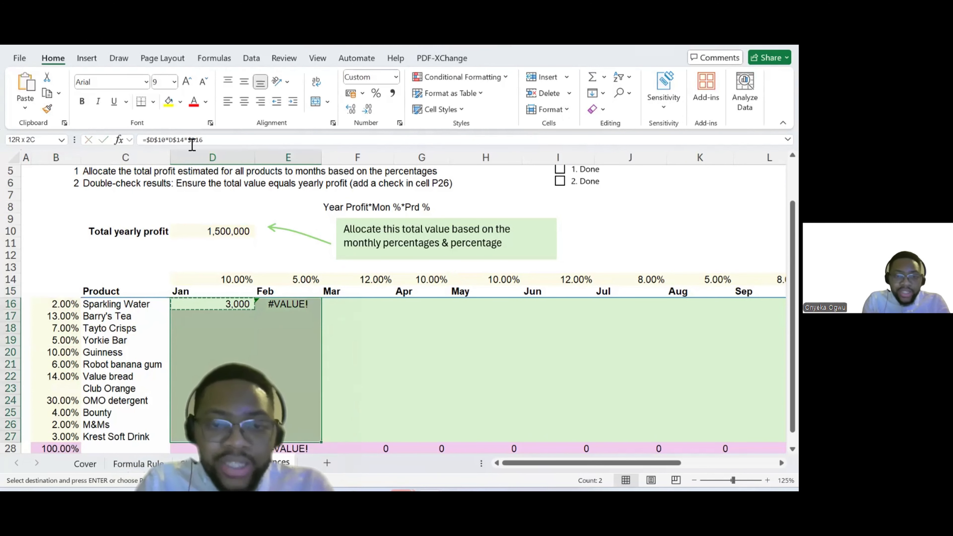
key("ctrl+v")
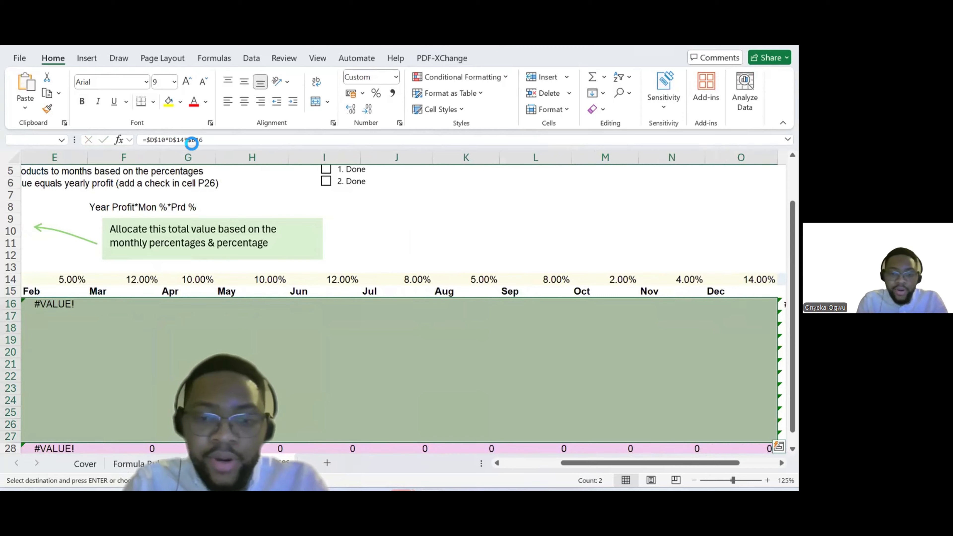
scroll(332, 334, "down", 3)
scroll(332, 333, "right", 6)
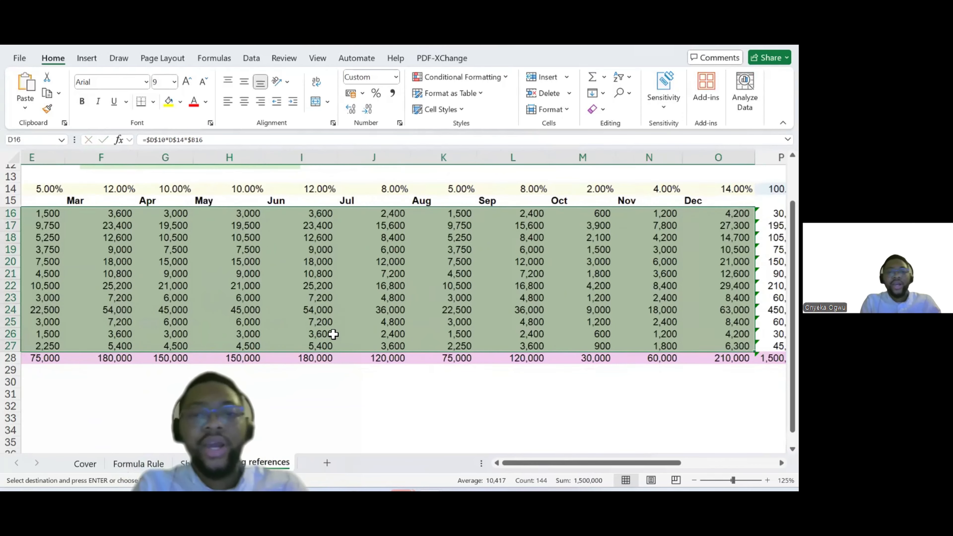
scroll(333, 334, "left", 6)
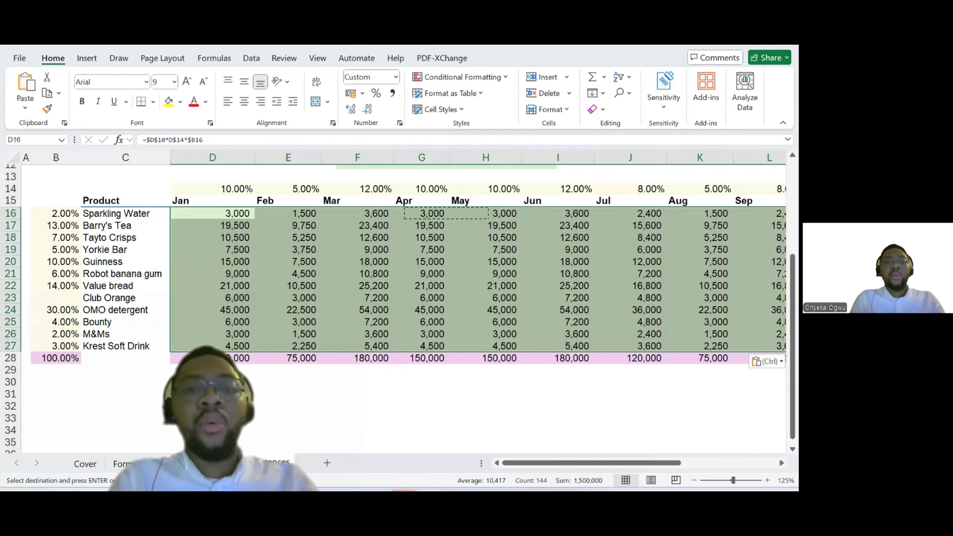
- Enter 1 in D32 and 2 in E32 below the allocation table to start a horizontal number series
left_click(212, 430)
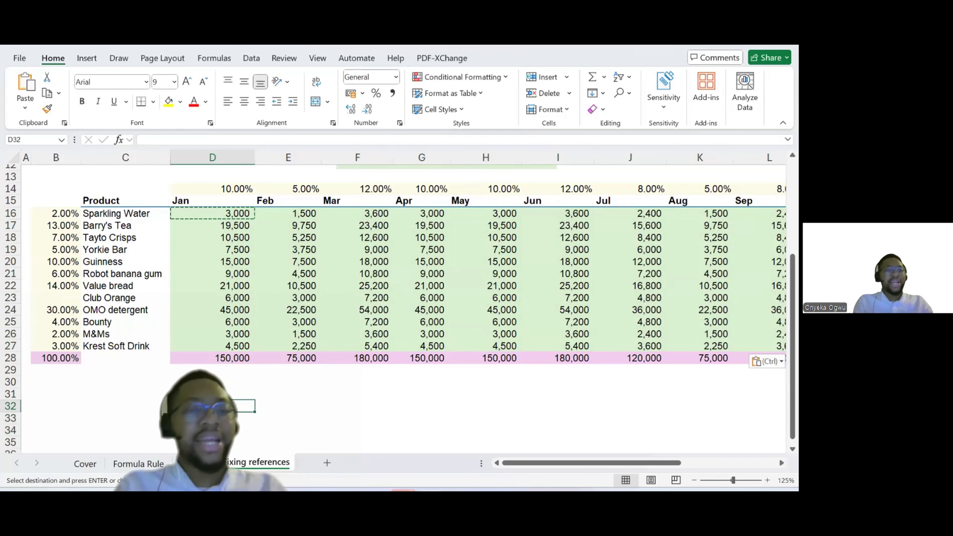
type("1")
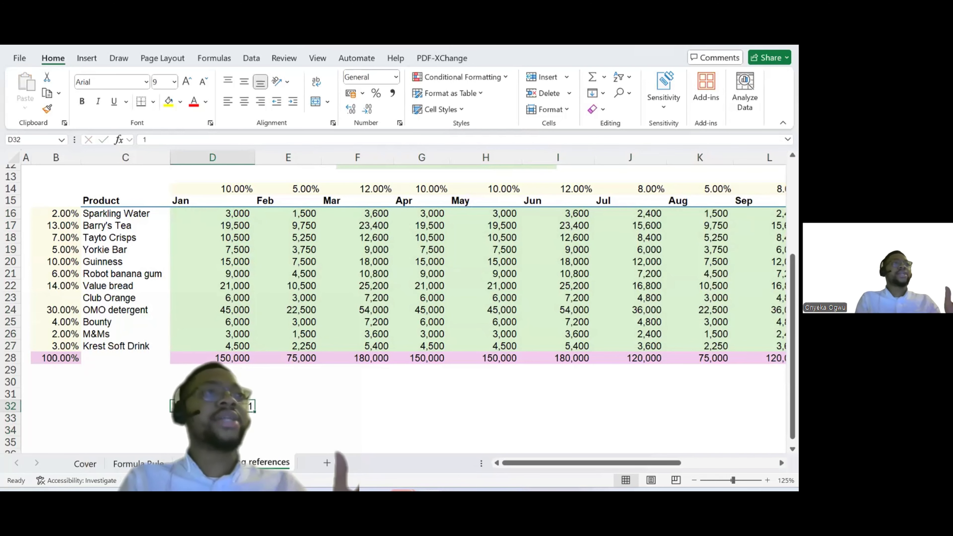
key("Left")
key("Right")
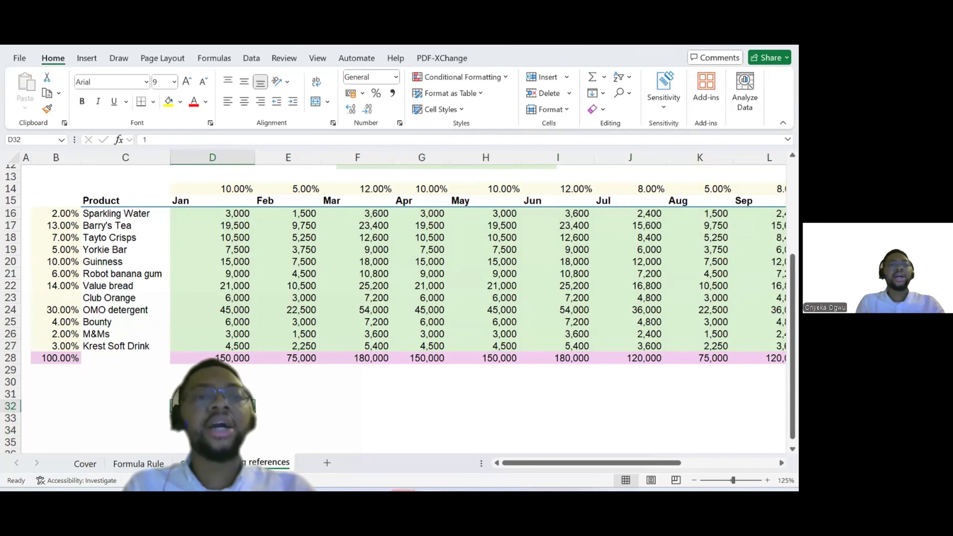
key("Right")
type("2")
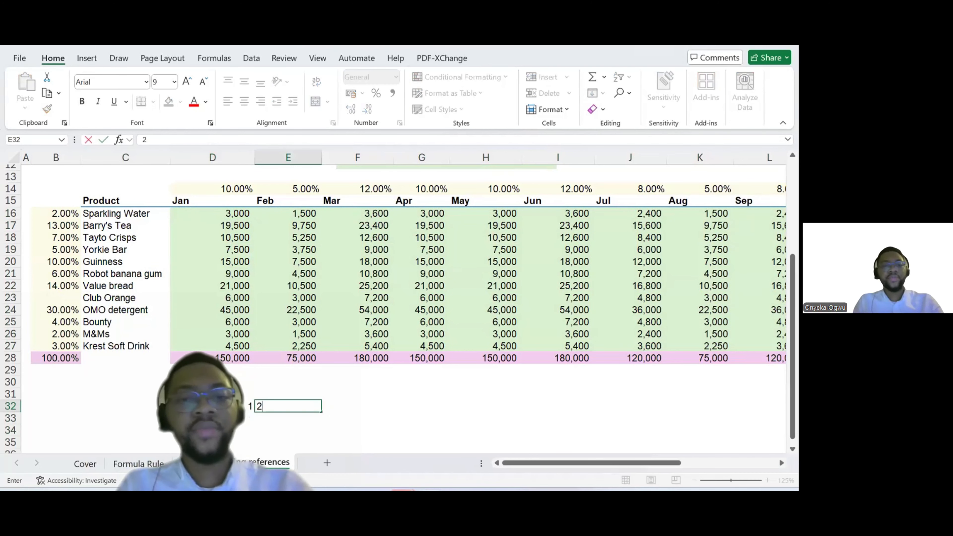
key("Right")
- Enter a vertical number series starting with 1, 2, 3 in C33:C35 and extend it to 12 in C44
key("Left")
key("Left")
key("Left")
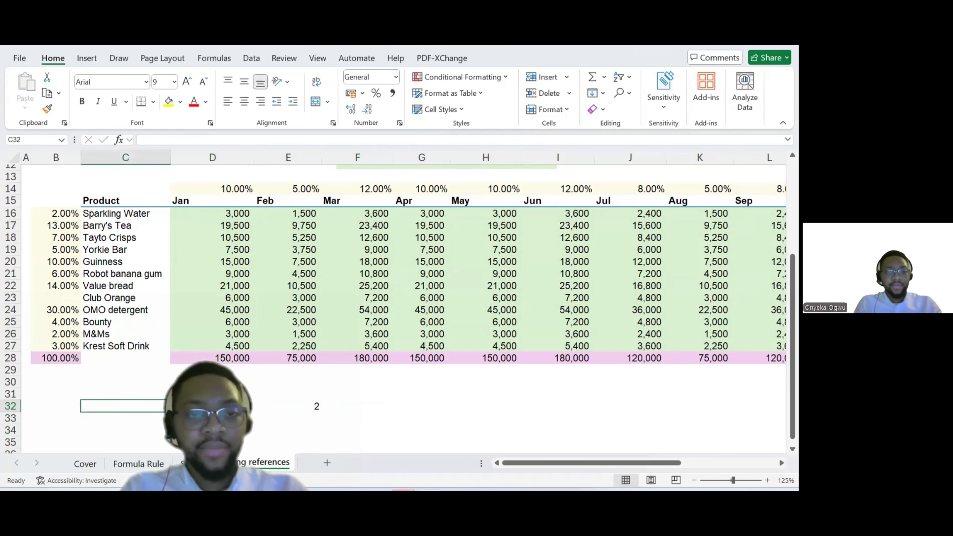
key("Down")
key("Down")
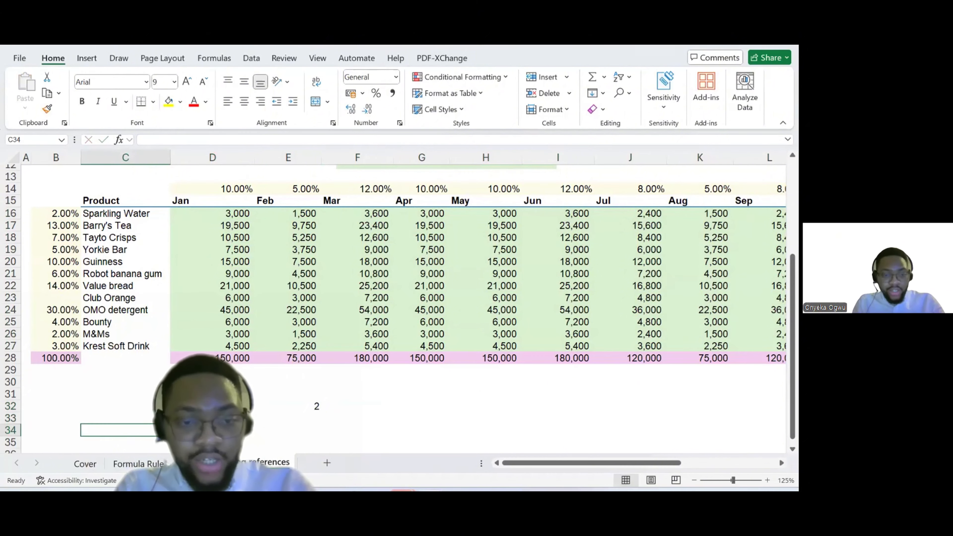
type("2")
key("Down")
key("Down")
key("Up")
key("Up")
key("Up")
key("shift+Down")
key("shift+Down")
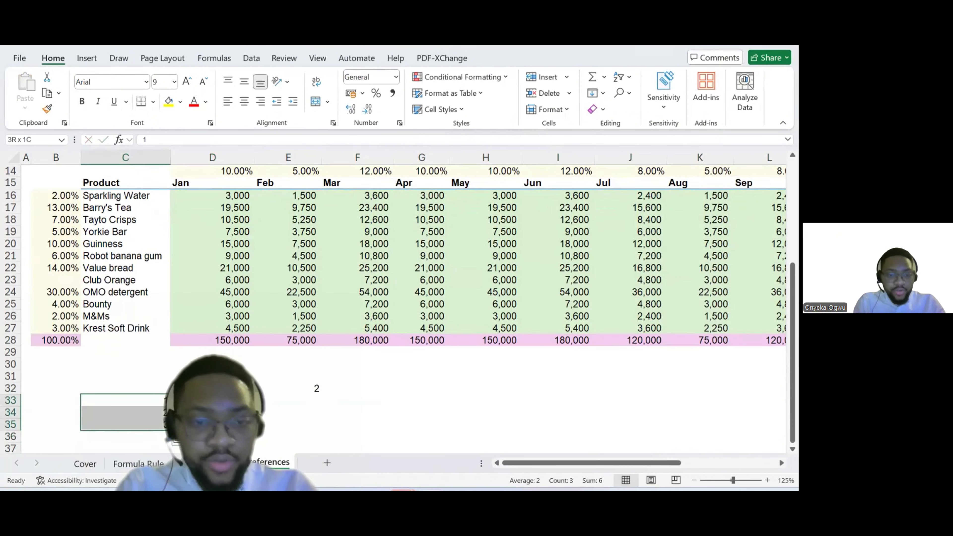
left_click_drag(171, 432, 150, 308)
scroll(243, 264, "up", 4)
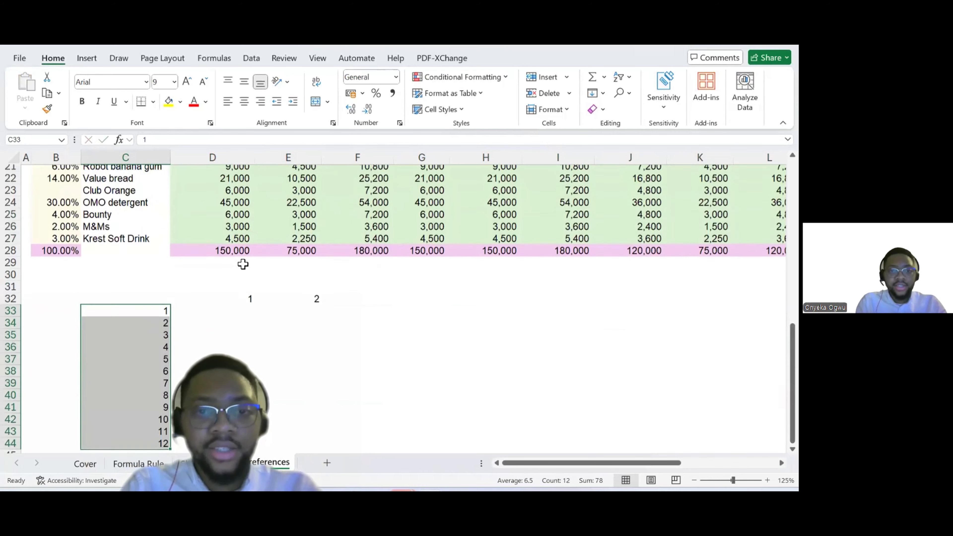
- Extend the horizontal number series starting in D32:E32 across row 32 to 12 in O32
key("shift+Right")
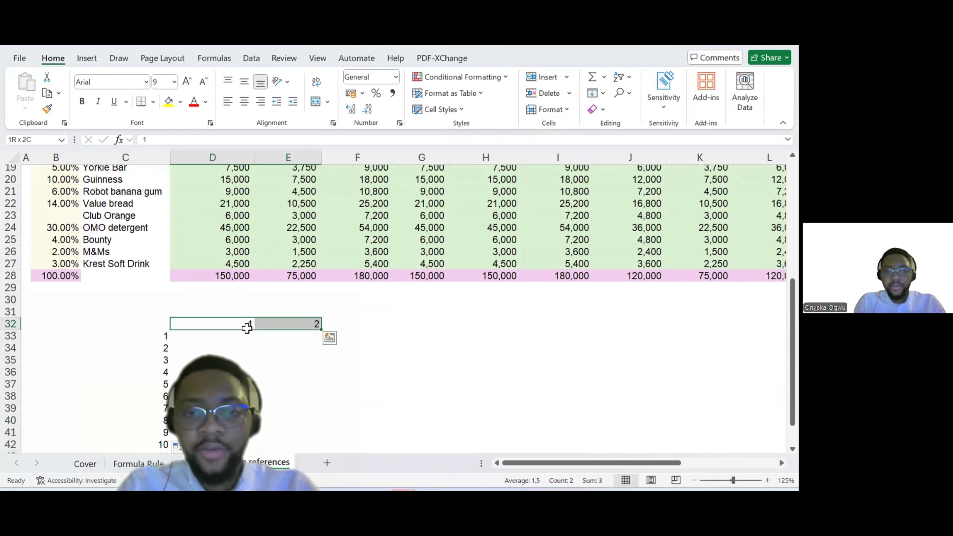
left_click_drag(323, 332, 680, 333)
scroll(504, 341, "left", 3)
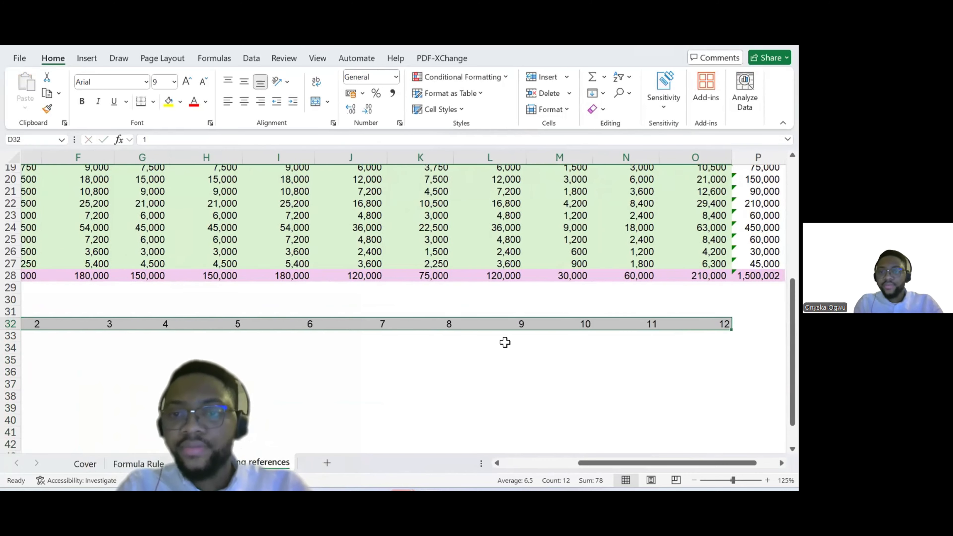
- Enter the formula =C33*D32 in D33 to multiply the first row number by the first column number
scroll(504, 341, "down", 2)
scroll(312, 361, "up", 1)
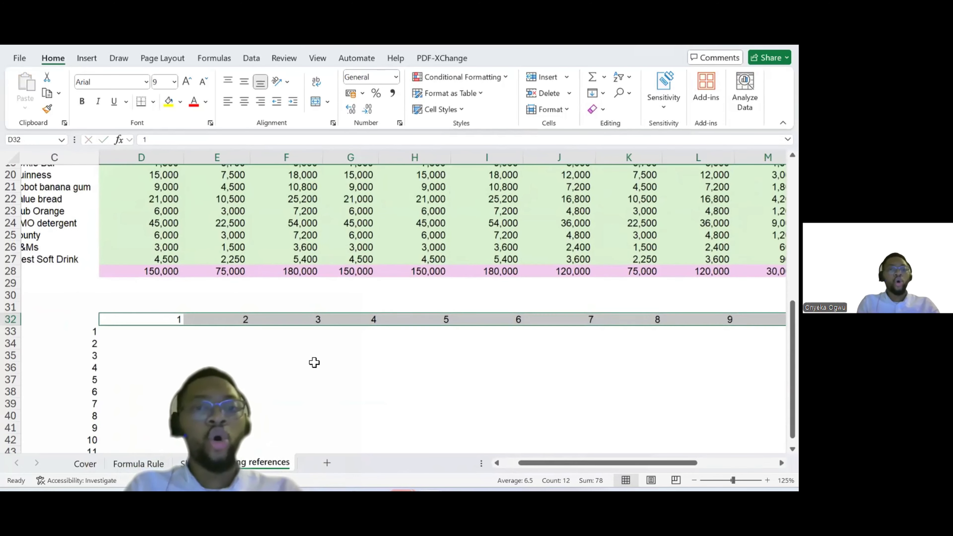
scroll(312, 361, "down", 1)
left_click(160, 300)
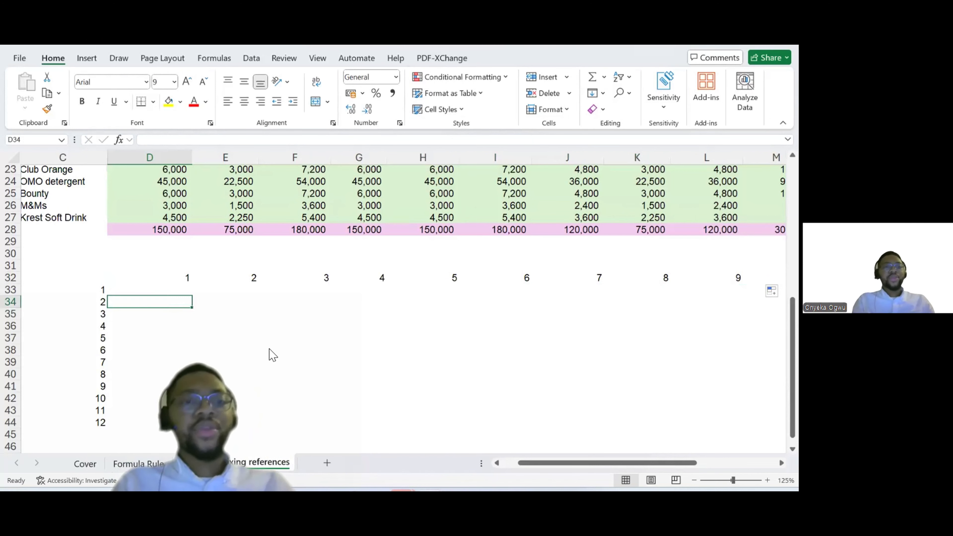
key("Up")
type("=")
key("Left")
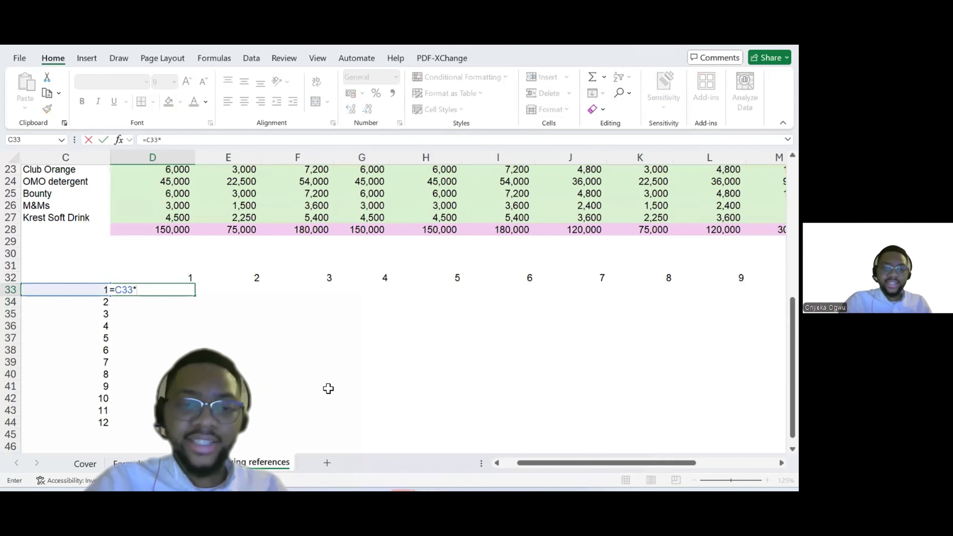
type("*")
key("Up")
key("Return")
key("Up")
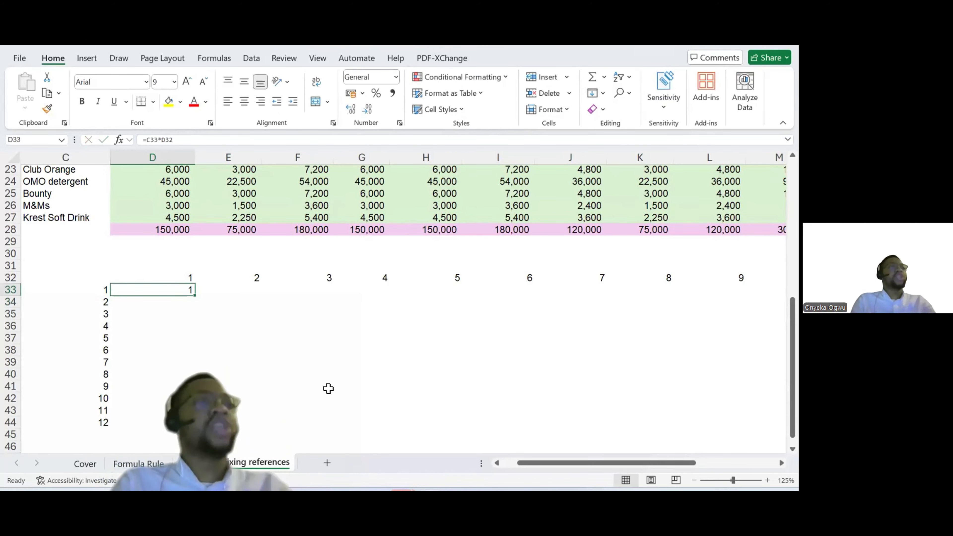
key("ctrl+c")
key("shift+Down")
key("shift+Down")
key("shift+Down")
key("shift+Down")
key("shift+Down")
key("shift+Down")
key("shift+Down")
key("shift+Down")
key("shift+Down")
key("shift+Down")
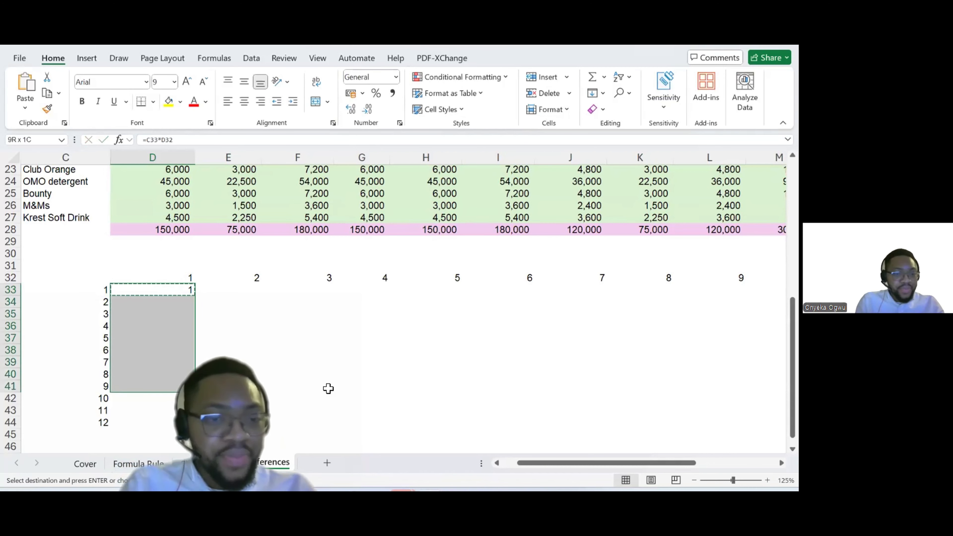
key("shift+Down")
key("Up")
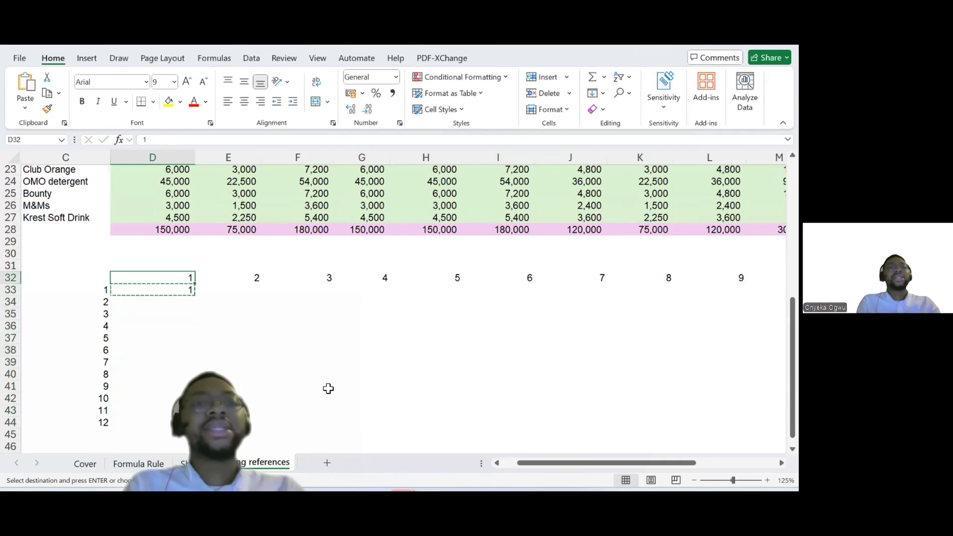
key("Down")
key("Escape")
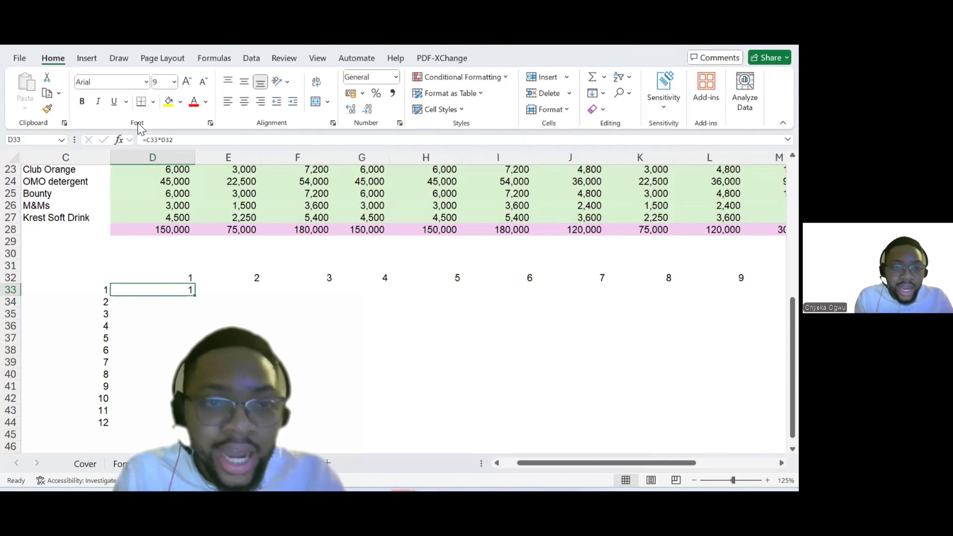
- Open the multiplication formula in D33 for editing
left_click(154, 140)
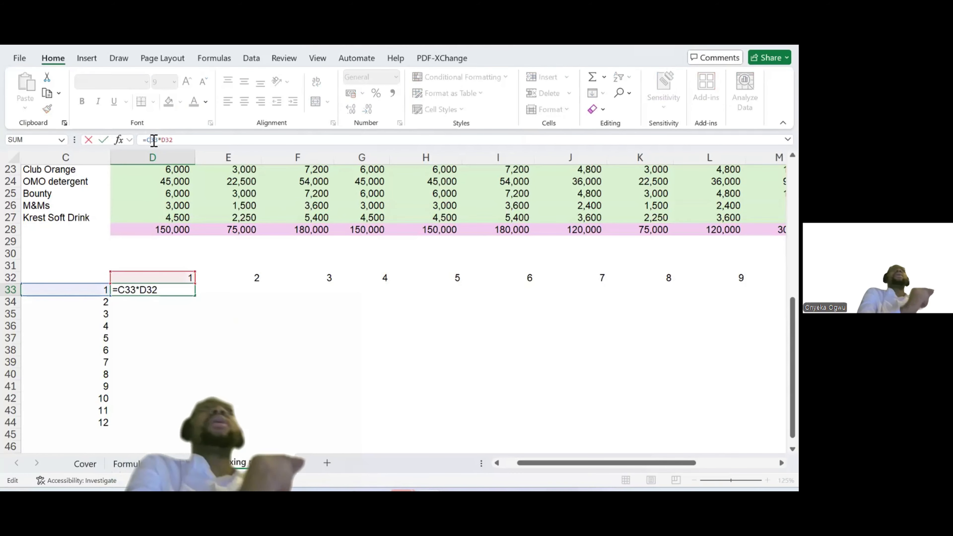